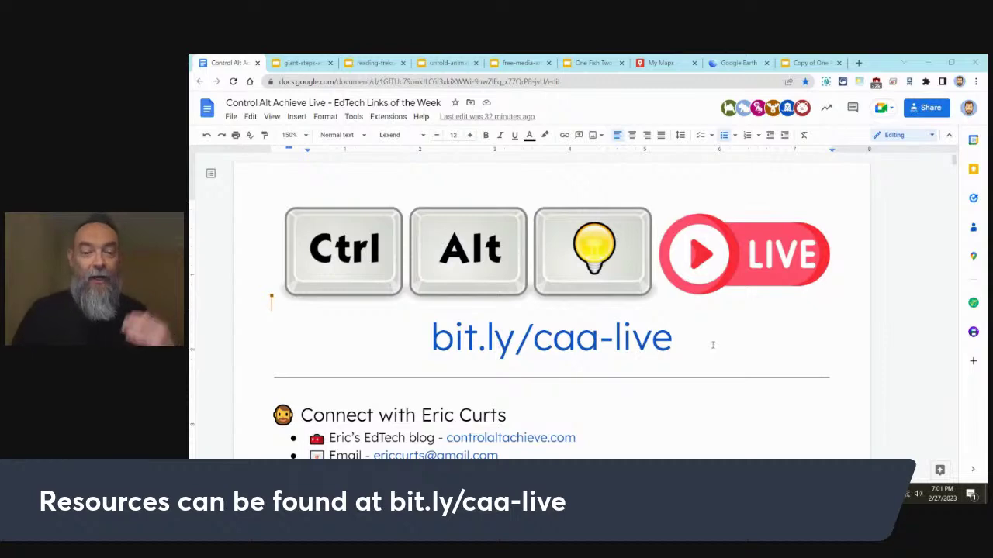
Skim the EdTech links document down to the 2-27-23 links and return to its beginning.
scroll(713, 345, "down", 10)
scroll(712, 345, "down", 5)
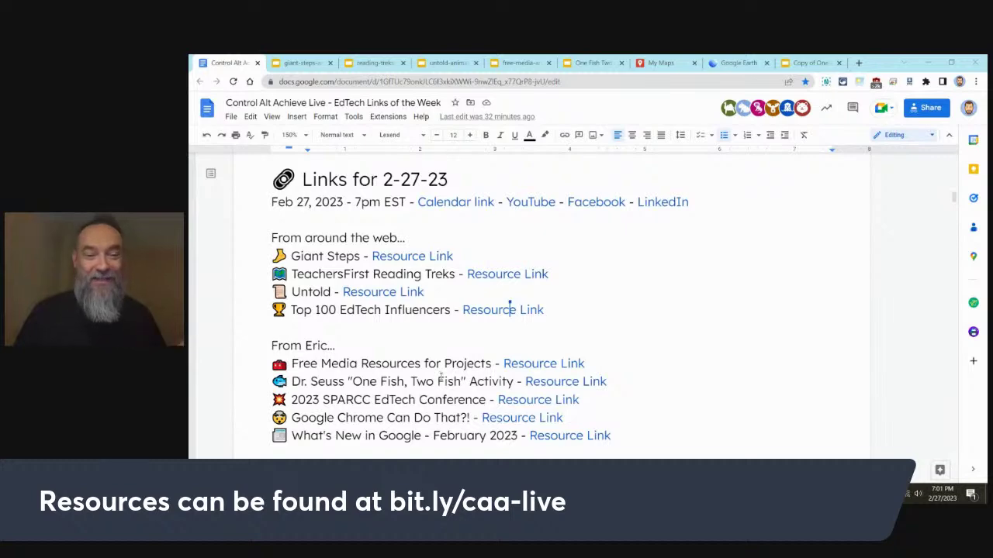
scroll(441, 377, "up", 3)
scroll(441, 375, "up", 10)
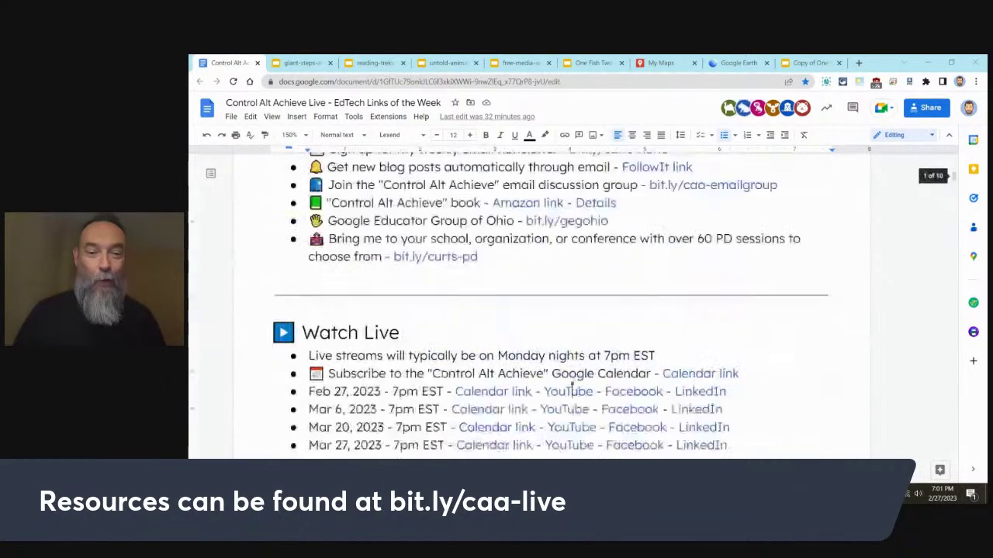
scroll(441, 372, "down", 3)
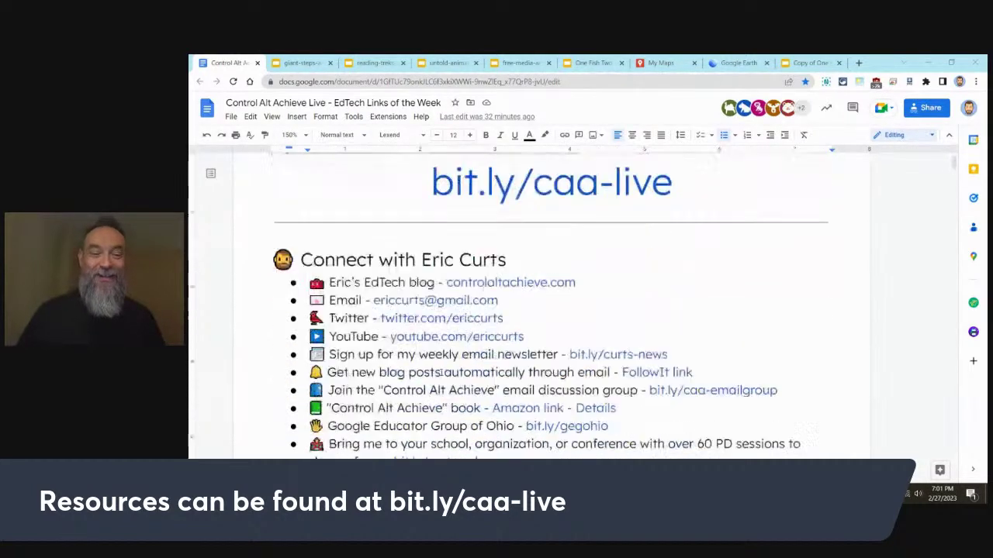
scroll(441, 373, "up", 3)
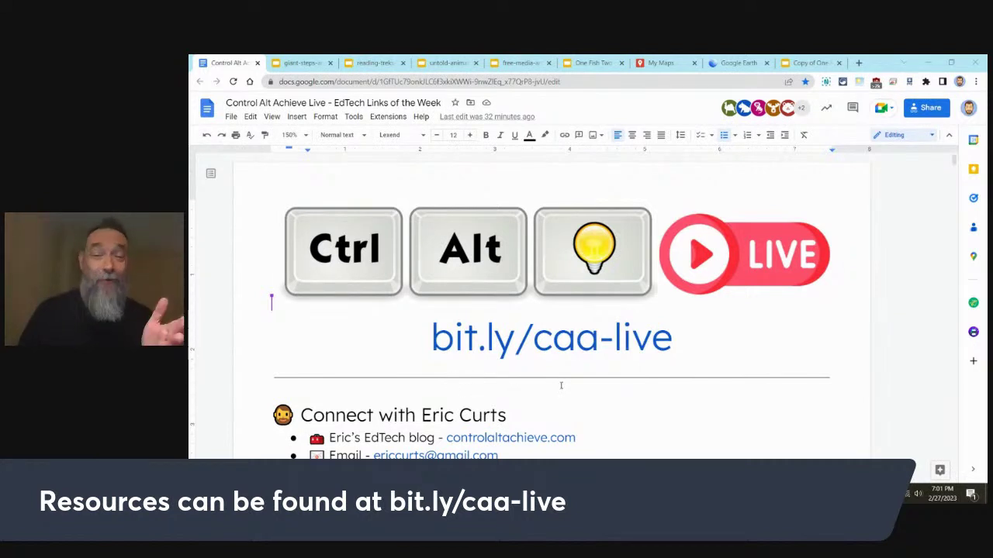
Review the contact links in the Connect section, highlighting the weekly newsletter and email discussion group entries.
scroll(566, 378, "down", 3)
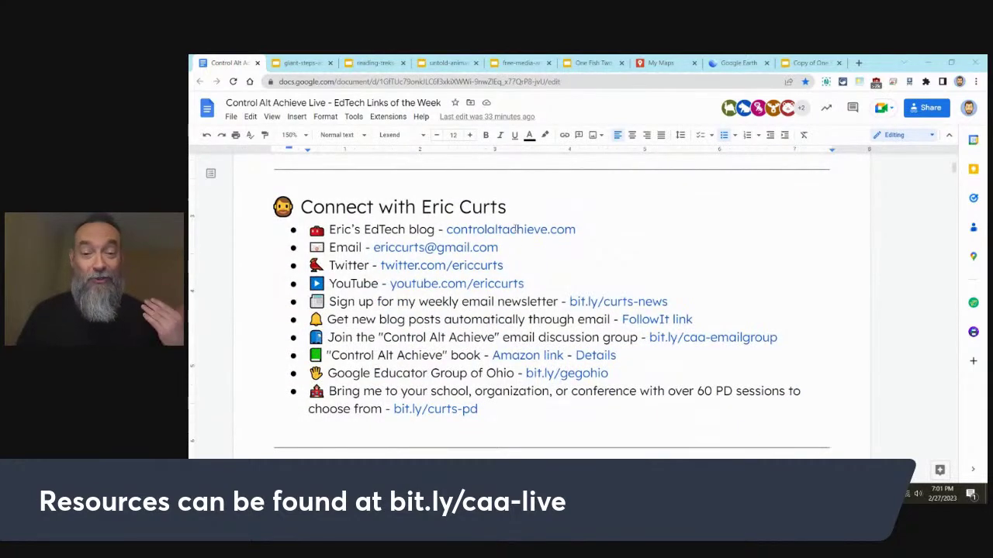
left_click(515, 230)
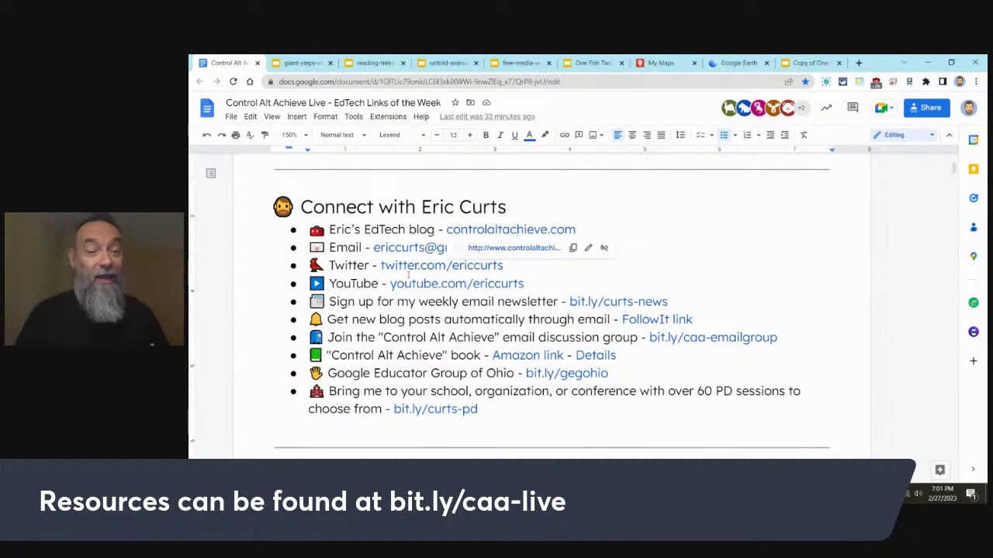
left_click(364, 280)
left_click_drag(503, 303, 557, 302)
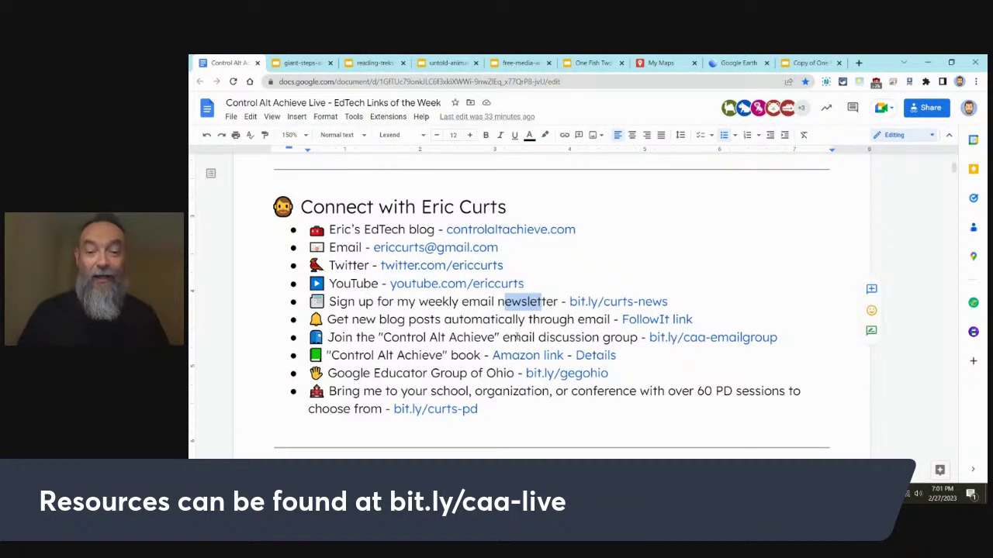
left_click_drag(521, 337, 561, 338)
left_click(431, 365)
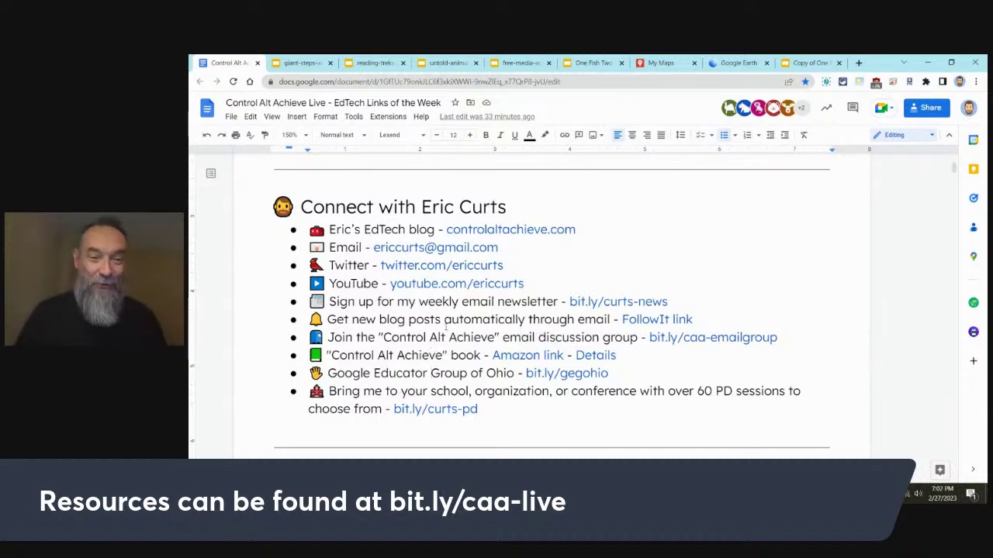
Review the Watch Live and Leave Feedback sections, highlighting the March stream dates, and return to the document's beginning.
scroll(446, 328, "down", 3)
scroll(445, 329, "down", 4)
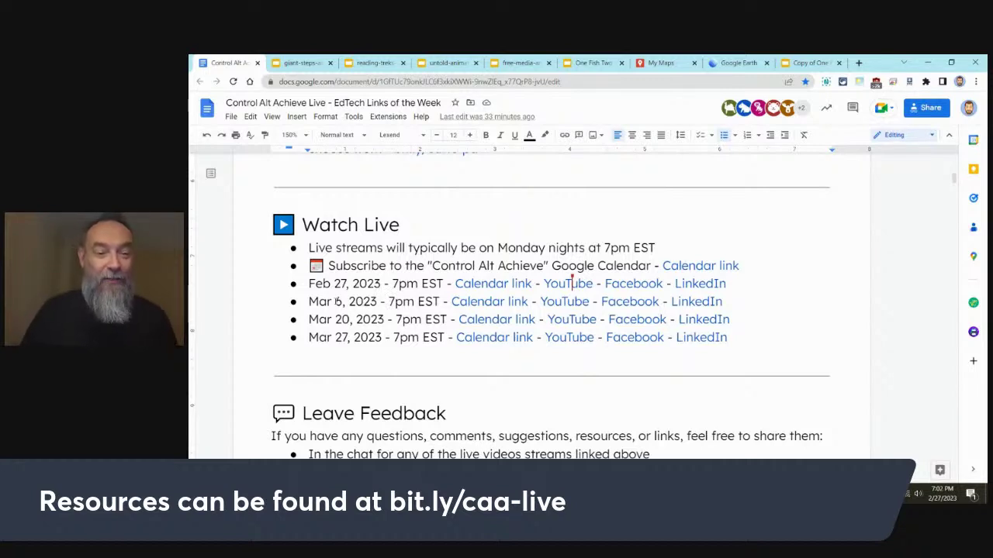
left_click_drag(327, 302, 383, 337)
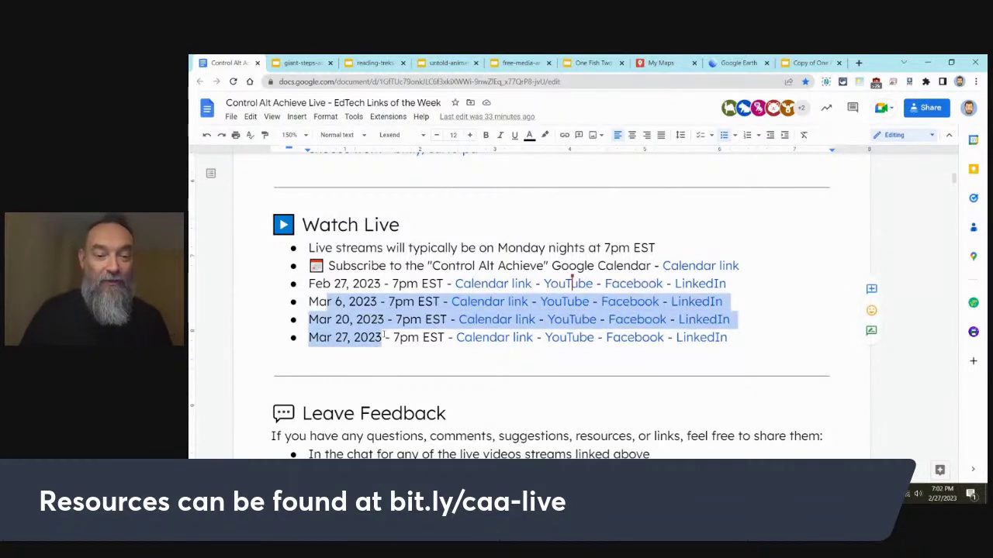
left_click(383, 338)
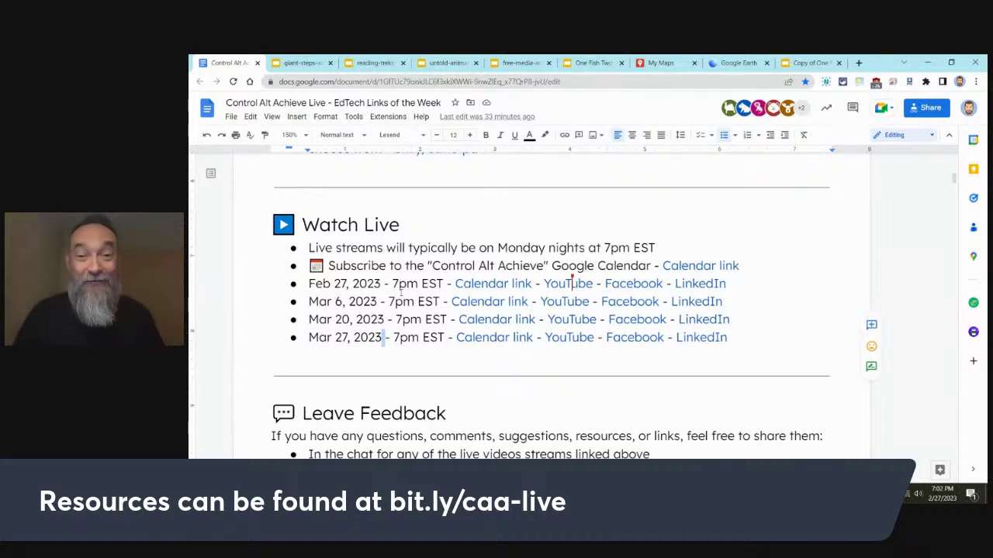
scroll(400, 295, "down", 2)
scroll(400, 292, "down", 1)
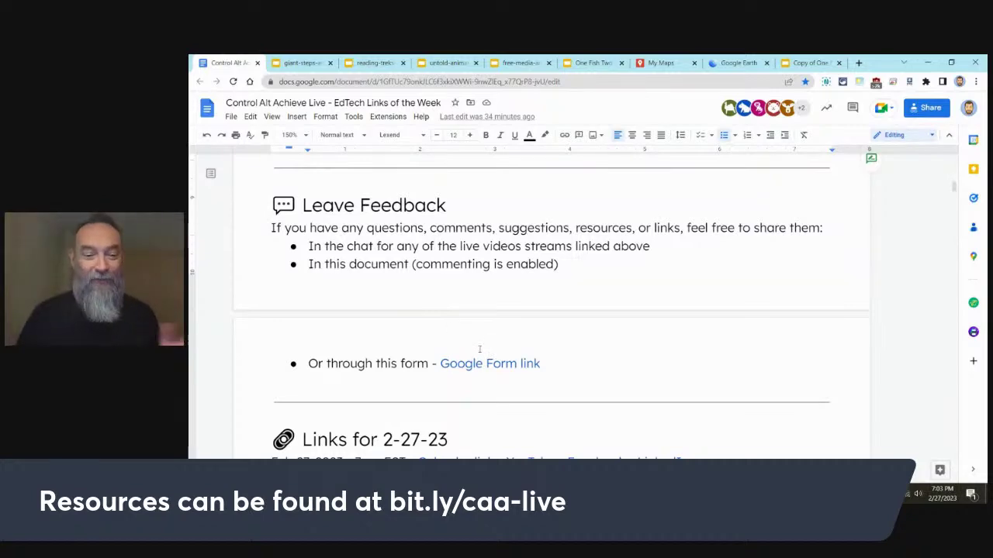
scroll(479, 349, "up", 10)
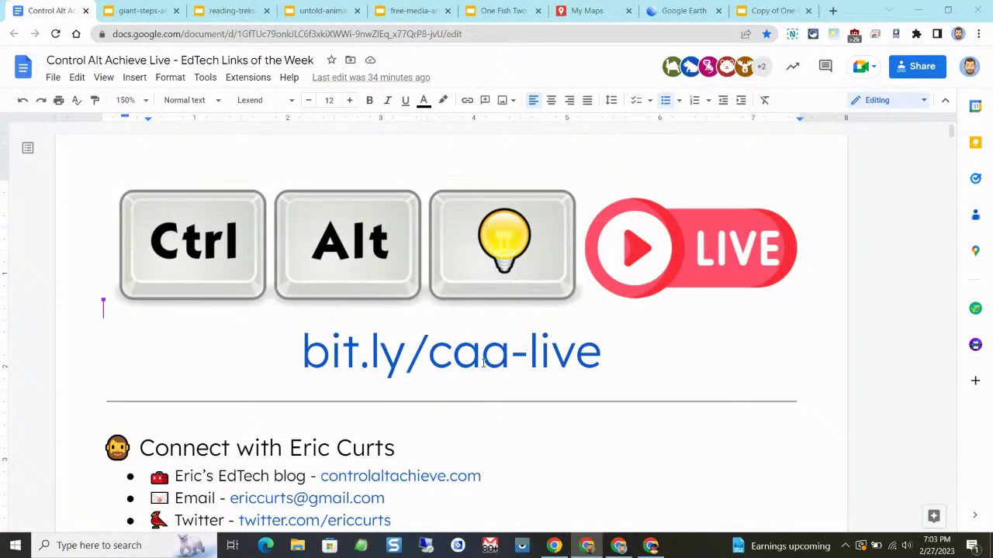
Examine the Links for 2-27-23 section, highlighting the items from around the web and those under From Eric.
scroll(482, 360, "down", 5)
scroll(484, 354, "down", 8)
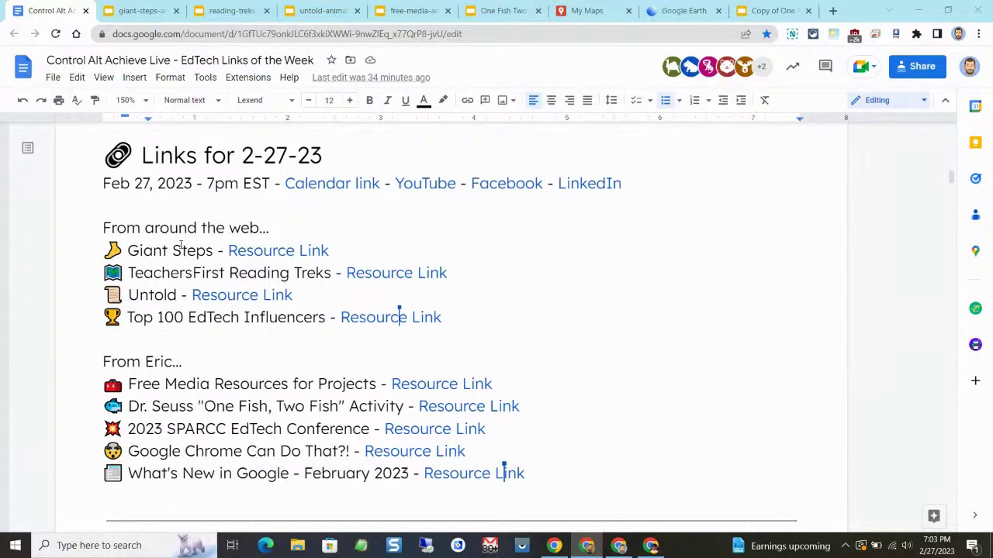
left_click_drag(153, 252, 165, 317)
left_click(211, 404)
left_click_drag(197, 384, 234, 472)
left_click(242, 417)
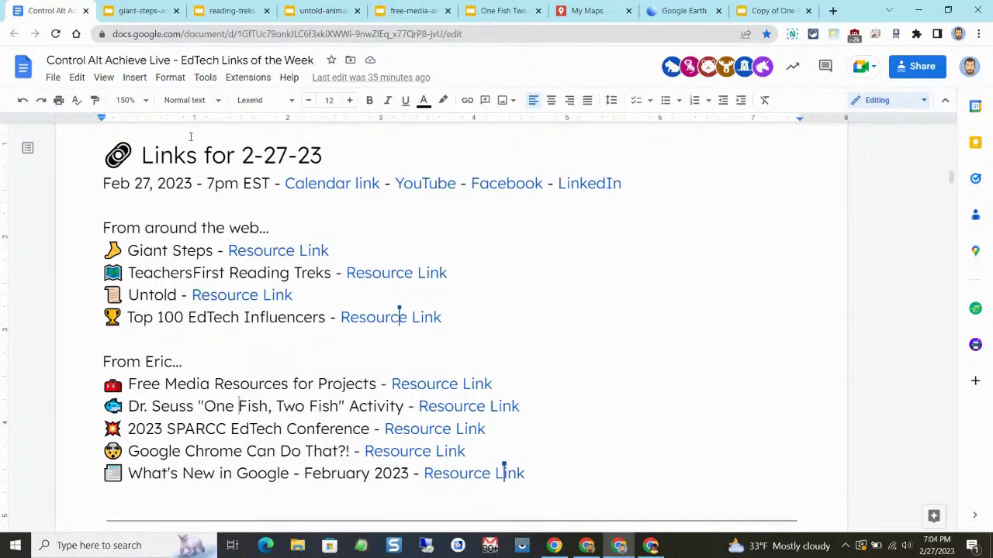
View the giant-steps-animation presentation and open the Giant Steps website from its resource link in the document.
left_click(128, 12)
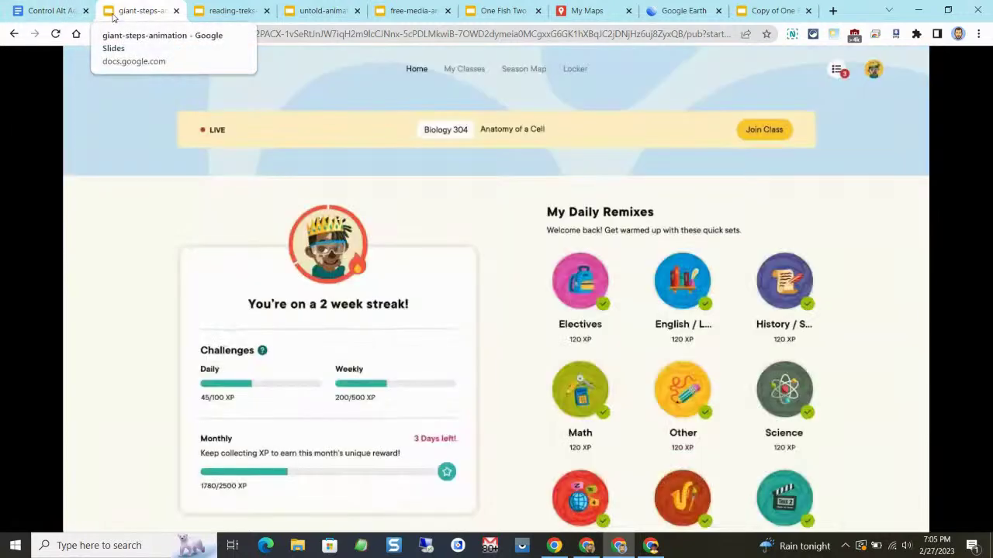
left_click(48, 12)
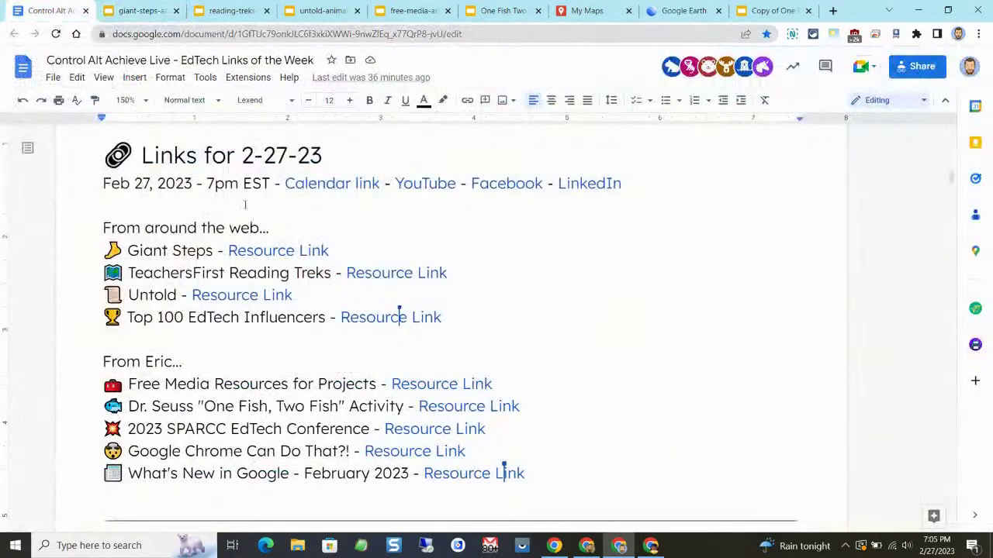
left_click(289, 251)
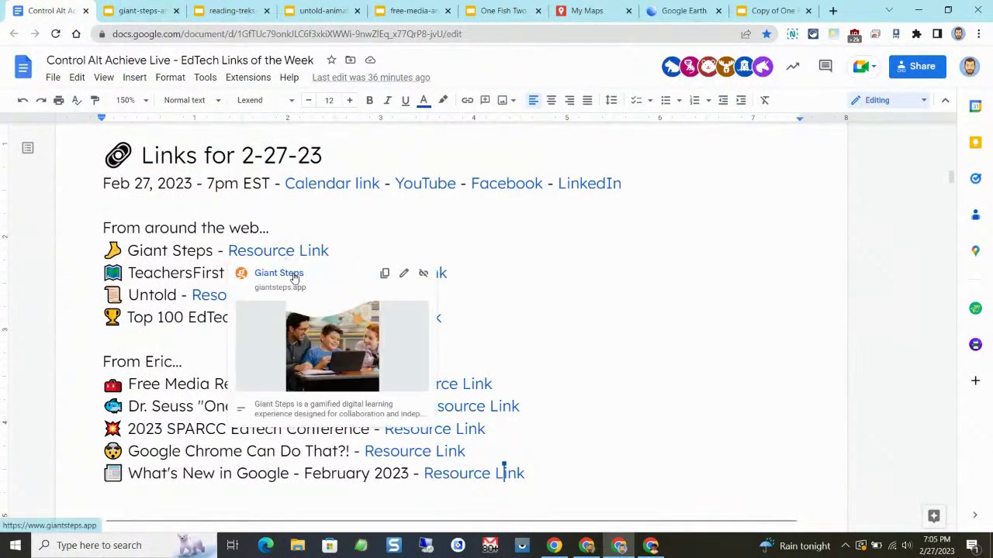
left_click(295, 277)
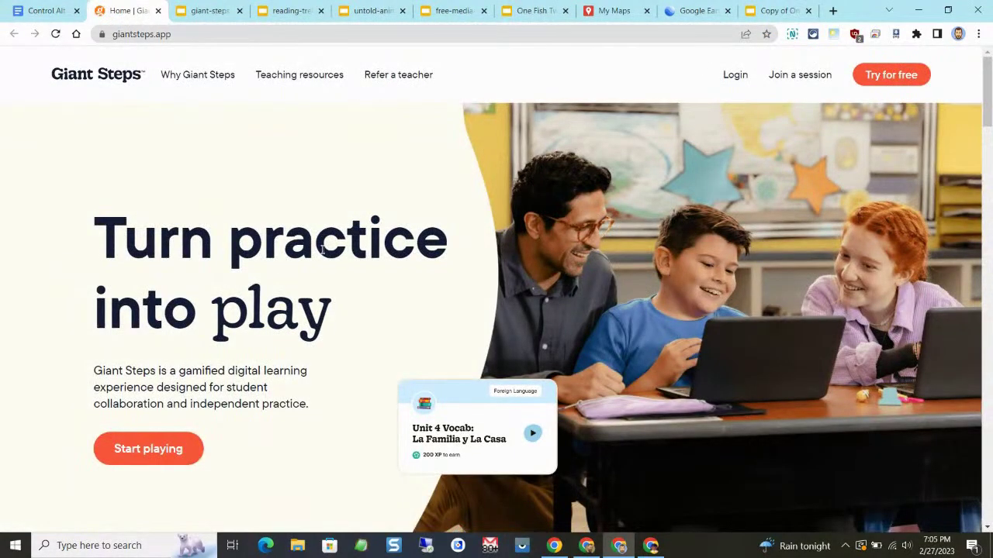
Look over the Giant Steps home page and log in to the teacher account.
scroll(288, 294, "down", 8)
scroll(292, 295, "up", 8)
left_click(739, 77)
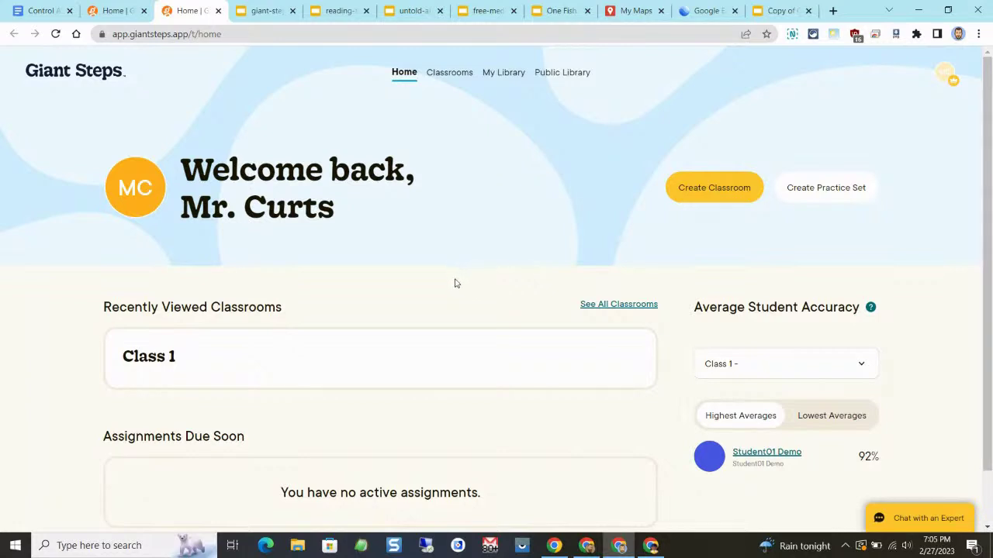
Open the Class 1 classroom and examine its student list and the options for adding more students.
scroll(261, 290, "down", 1)
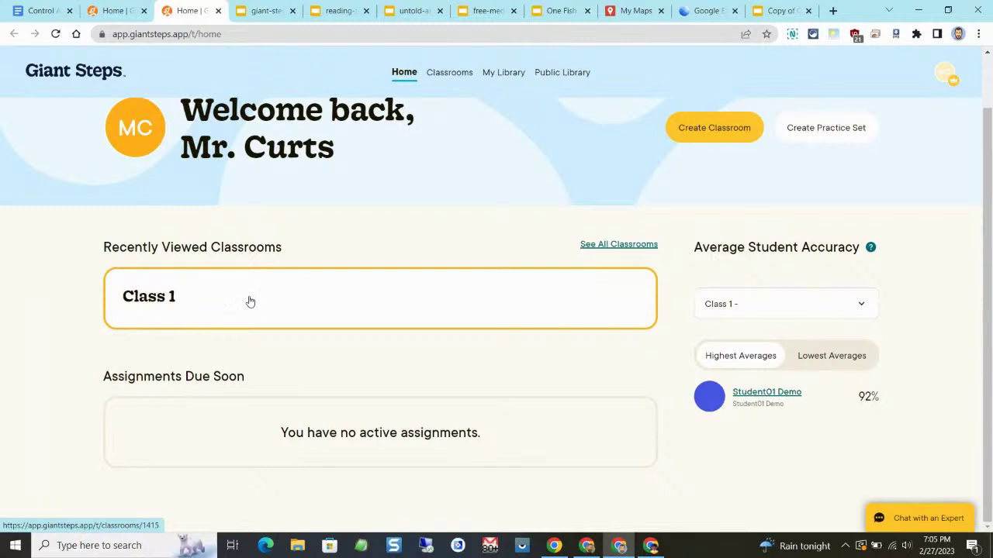
left_click(248, 301)
scroll(294, 318, "down", 6)
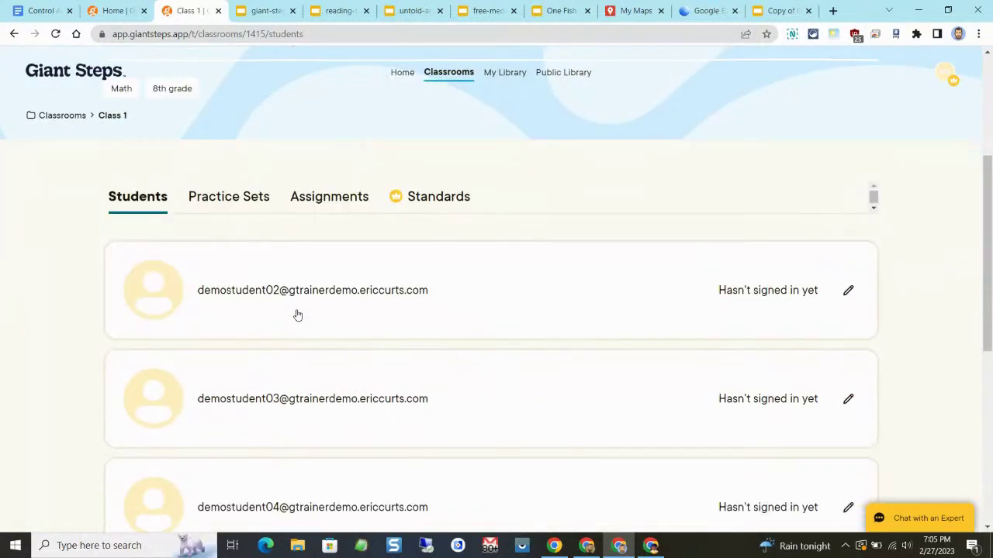
scroll(297, 318, "down", 2)
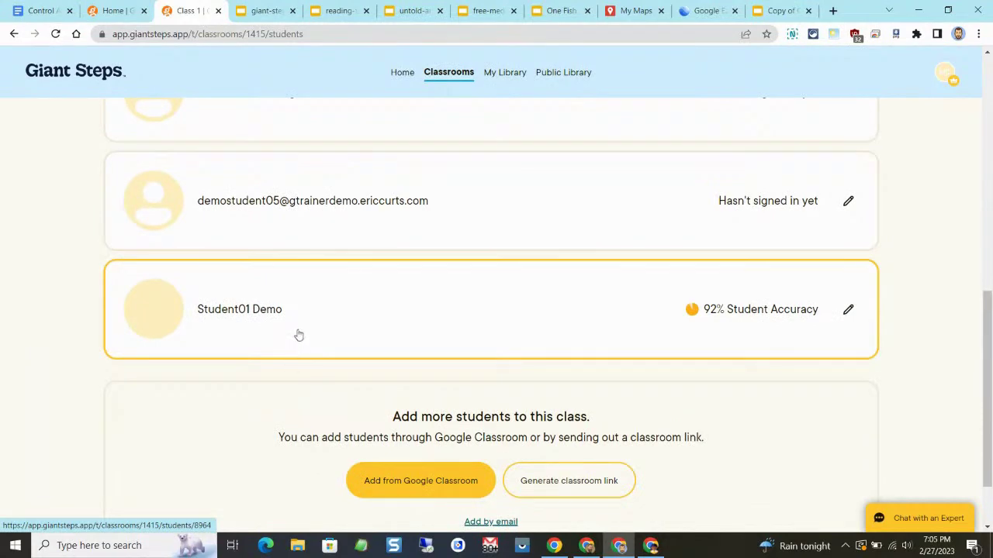
scroll(298, 333, "up", 8)
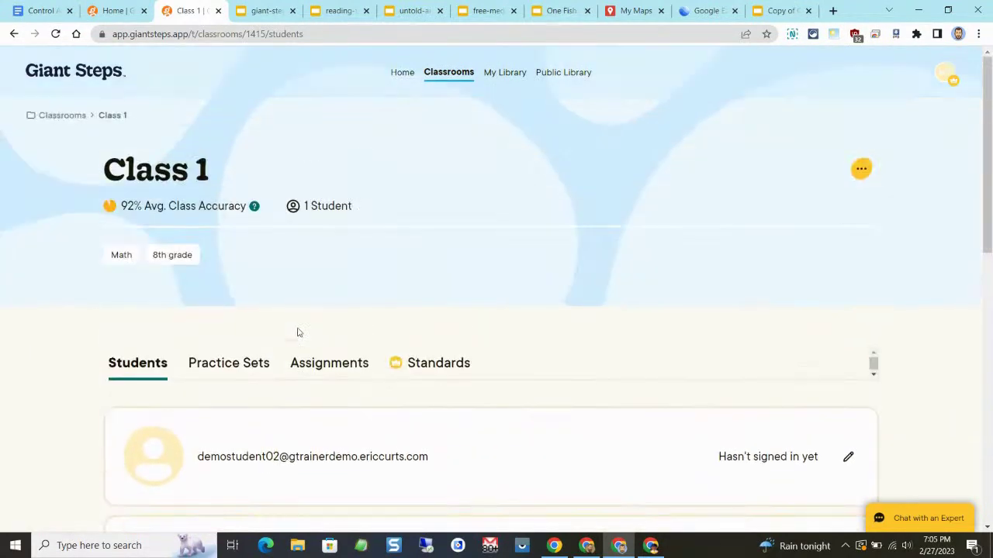
scroll(298, 334, "down", 10)
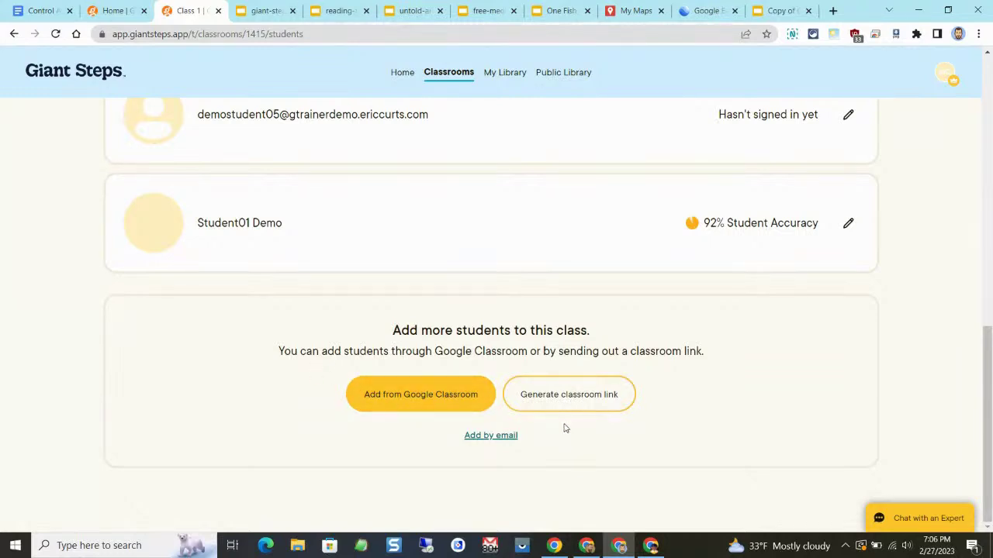
scroll(299, 349, "up", 8)
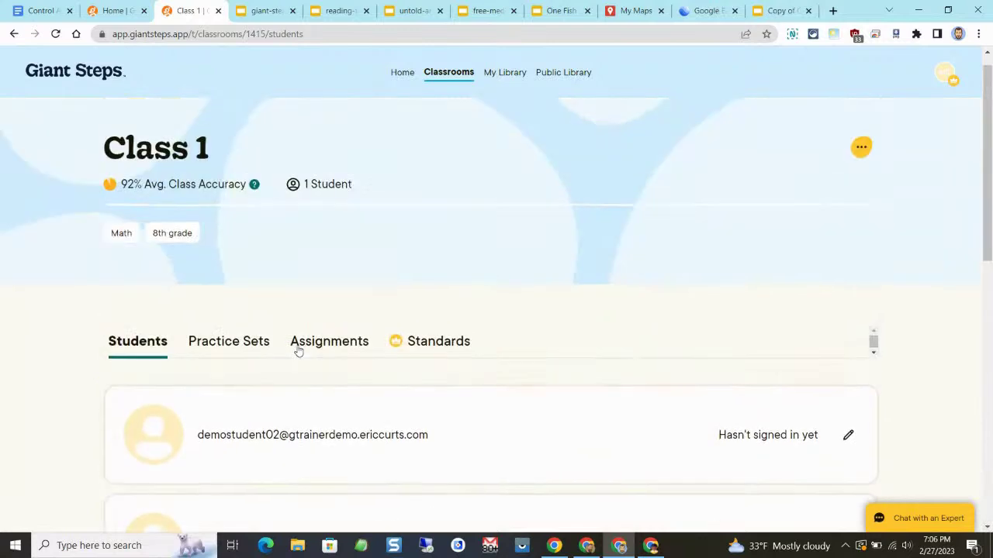
scroll(298, 351, "up", 1)
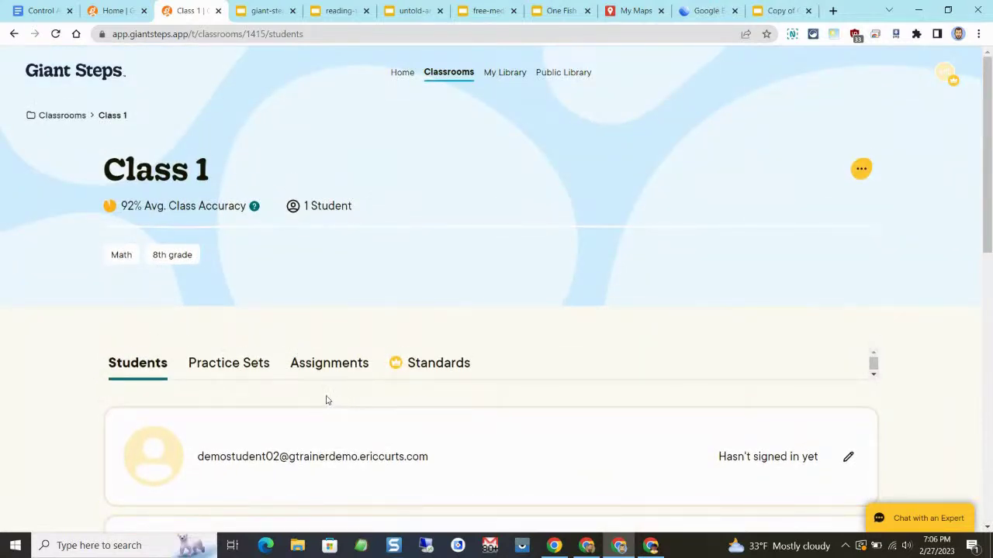
Review the practice sets available to Class 1.
left_click(236, 364)
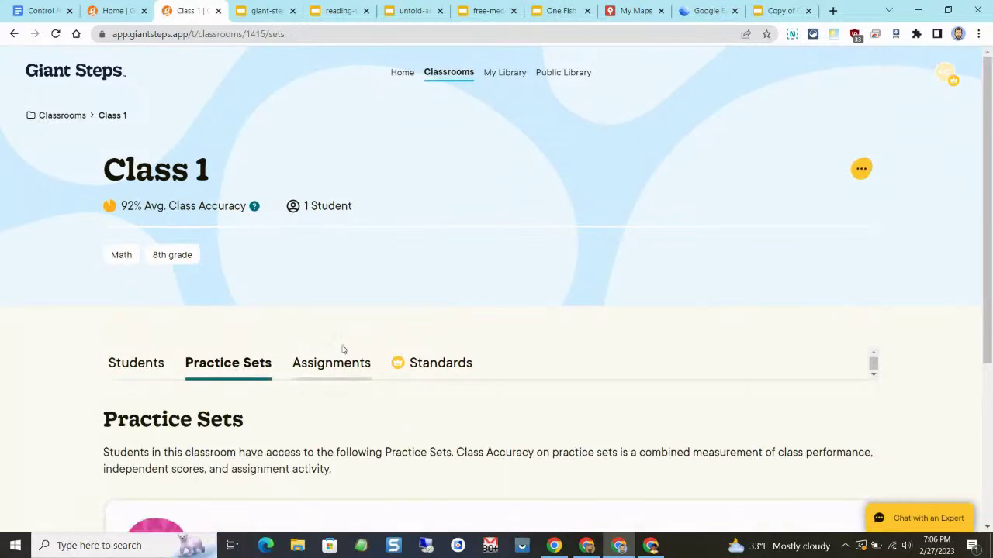
scroll(372, 346, "down", 3)
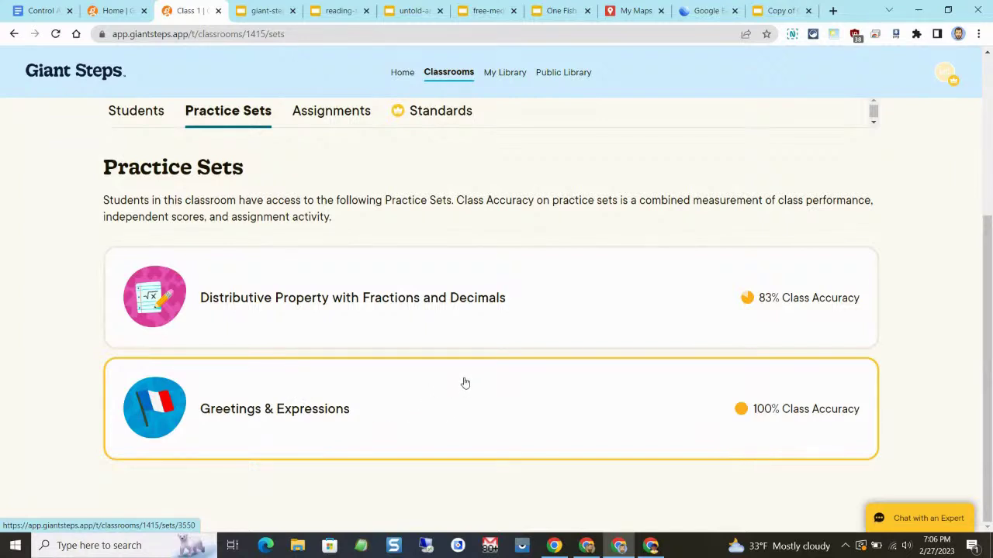
scroll(466, 384, "up", 3)
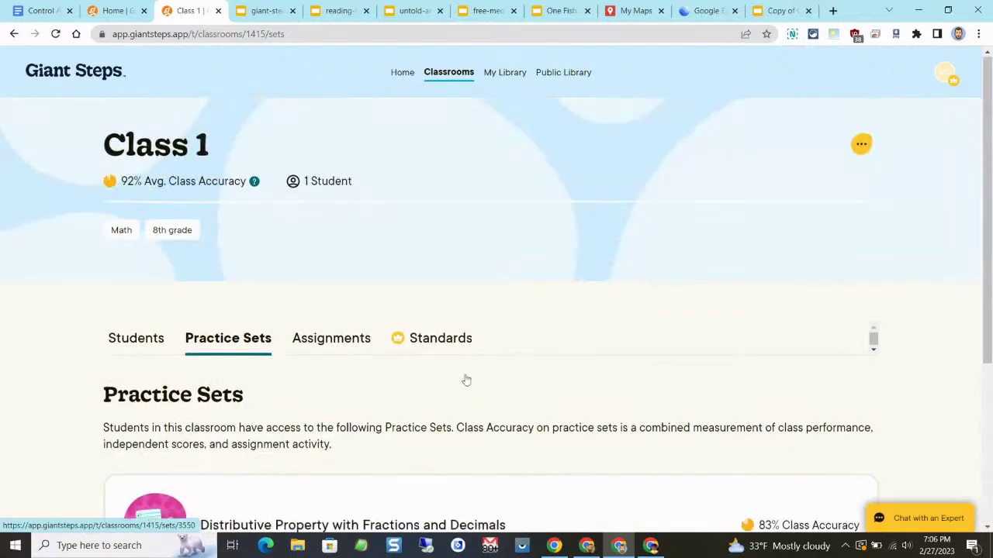
Review the current and past assignments of Class 1.
left_click(337, 371)
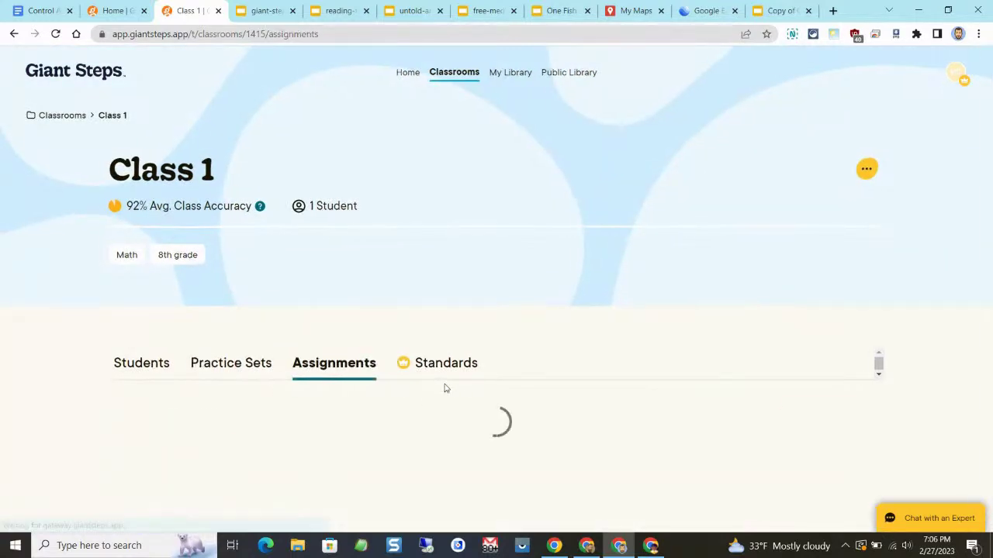
scroll(446, 383, "down", 3)
scroll(446, 384, "down", 2)
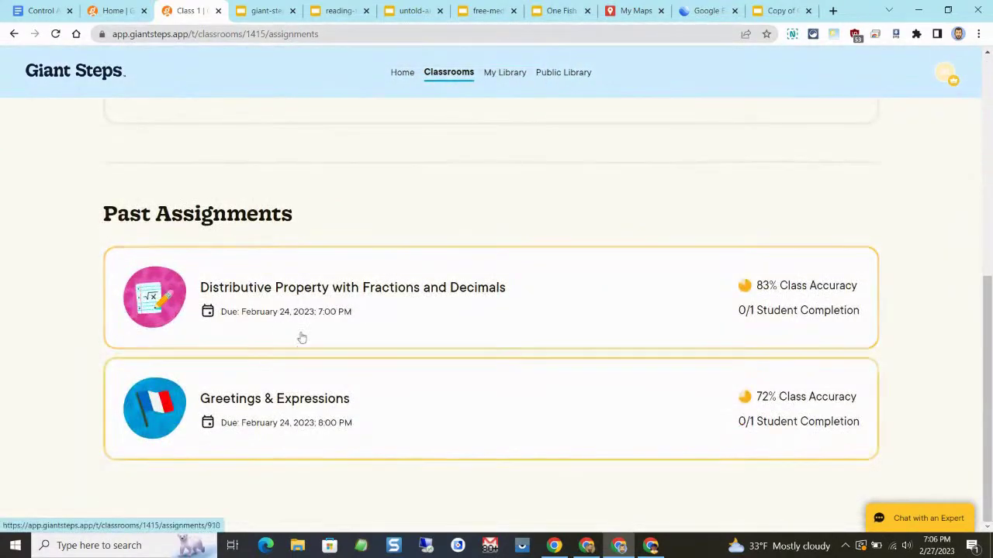
scroll(377, 392, "up", 4)
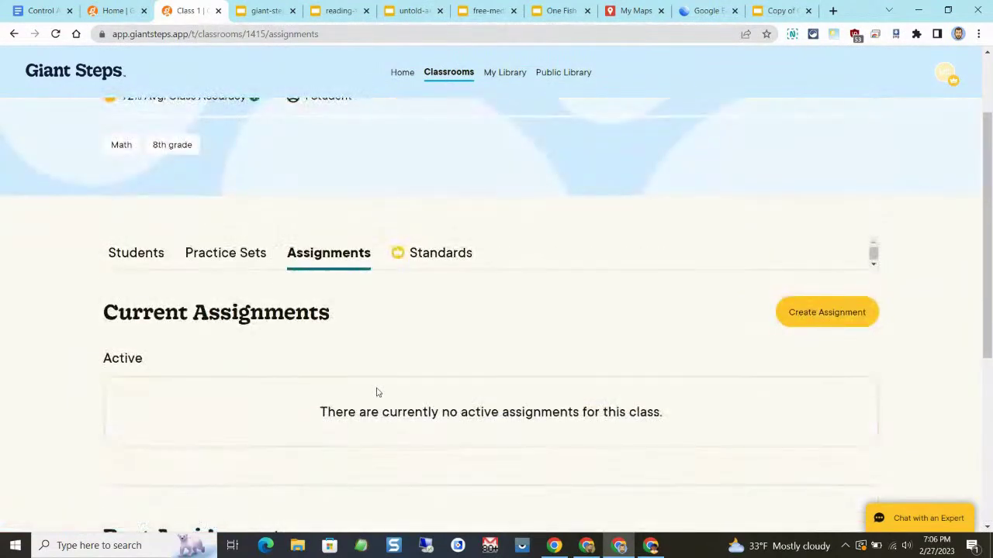
Start a new assignment for Class 1, examine the practice set choices and other settings, and close the form without creating it.
left_click(813, 307)
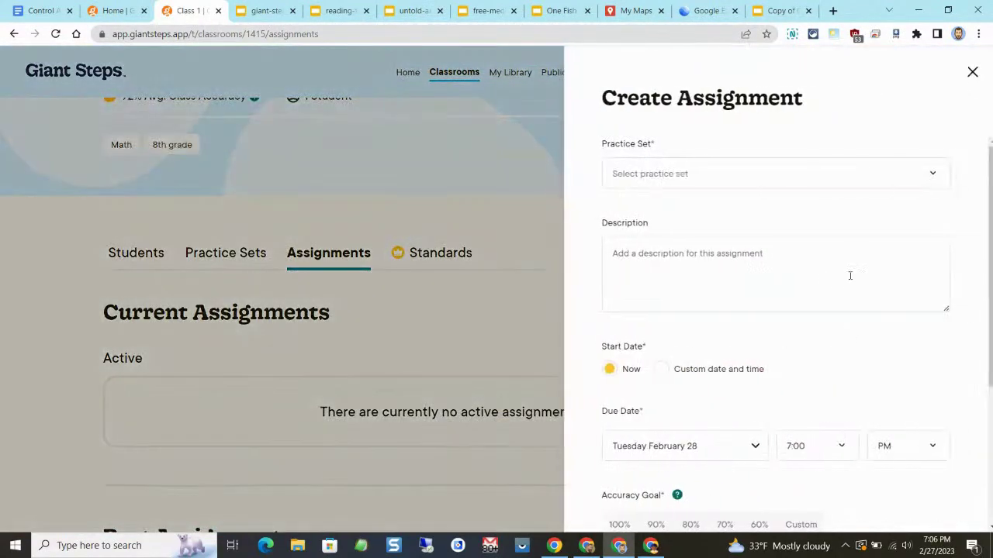
left_click(933, 180)
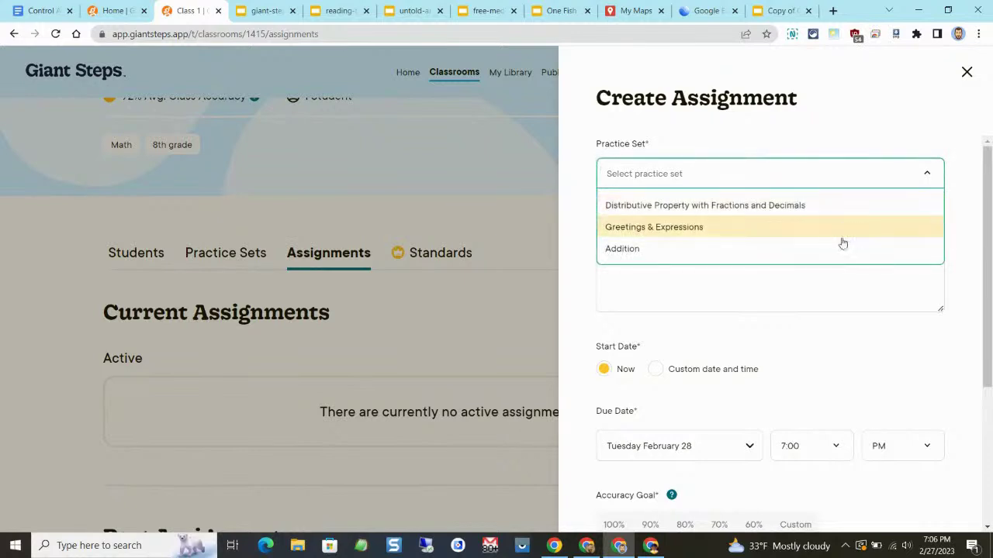
left_click(925, 138)
scroll(815, 303, "down", 3)
scroll(815, 303, "up", 3)
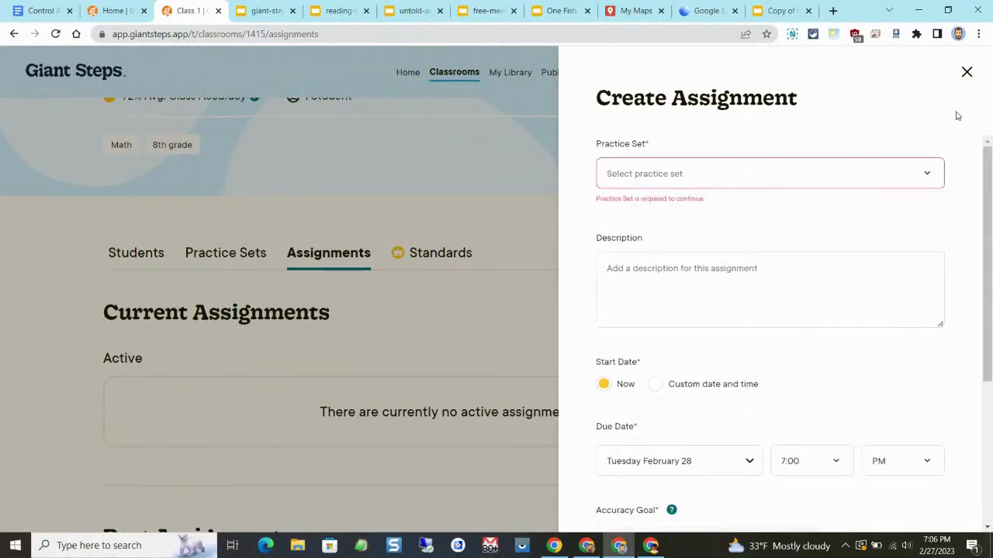
left_click(966, 71)
scroll(489, 214, "up", 2)
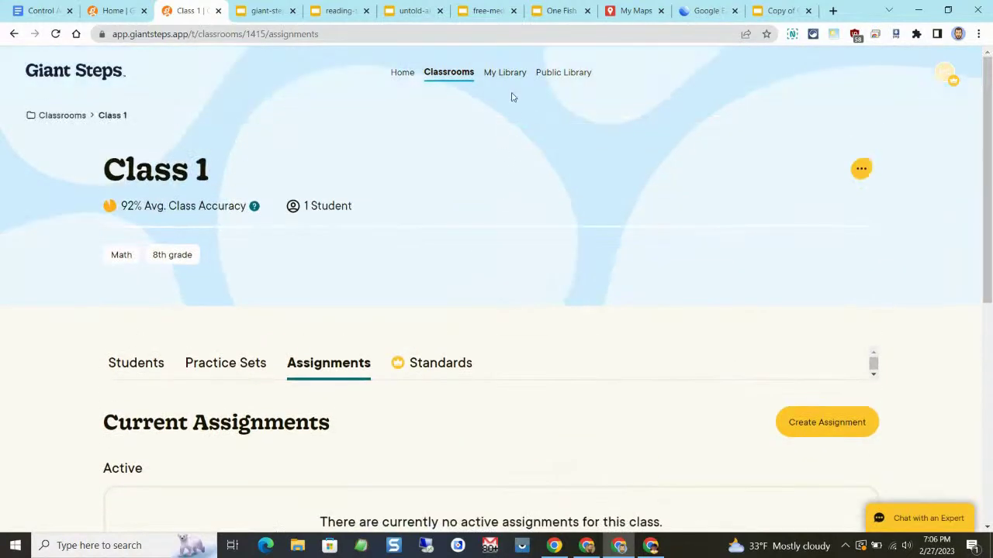
Open My Library and review the recently added and saved practice sets.
left_click(505, 77)
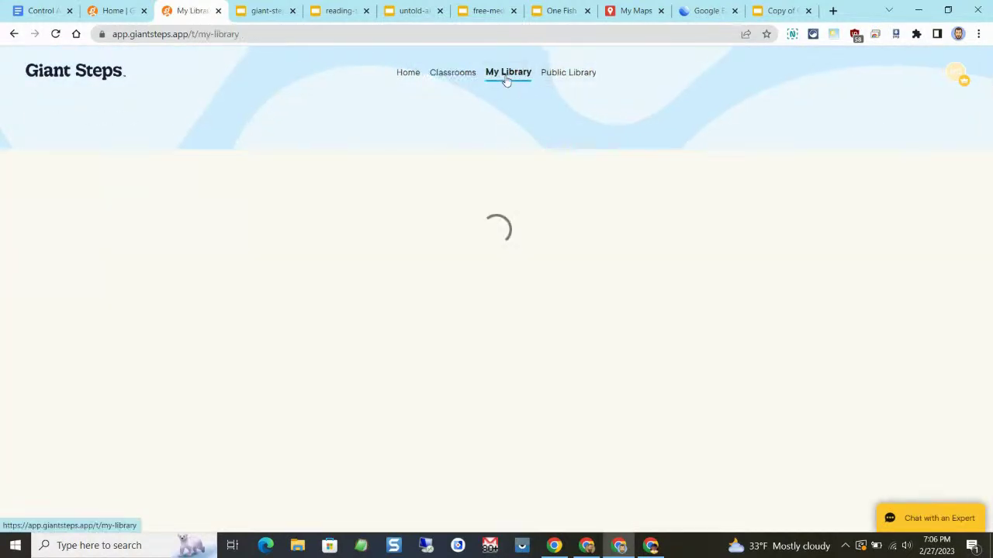
scroll(487, 341, "down", 6)
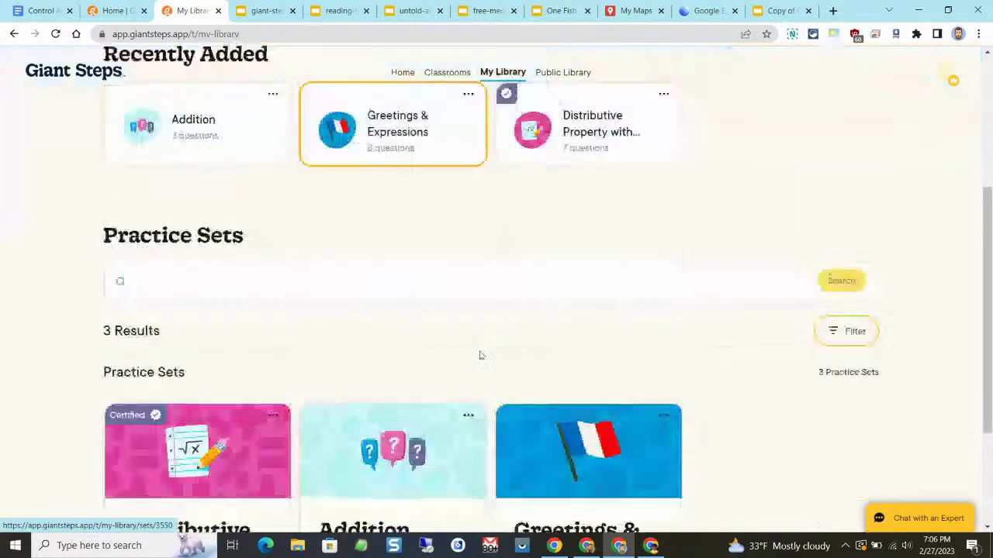
scroll(482, 335, "up", 6)
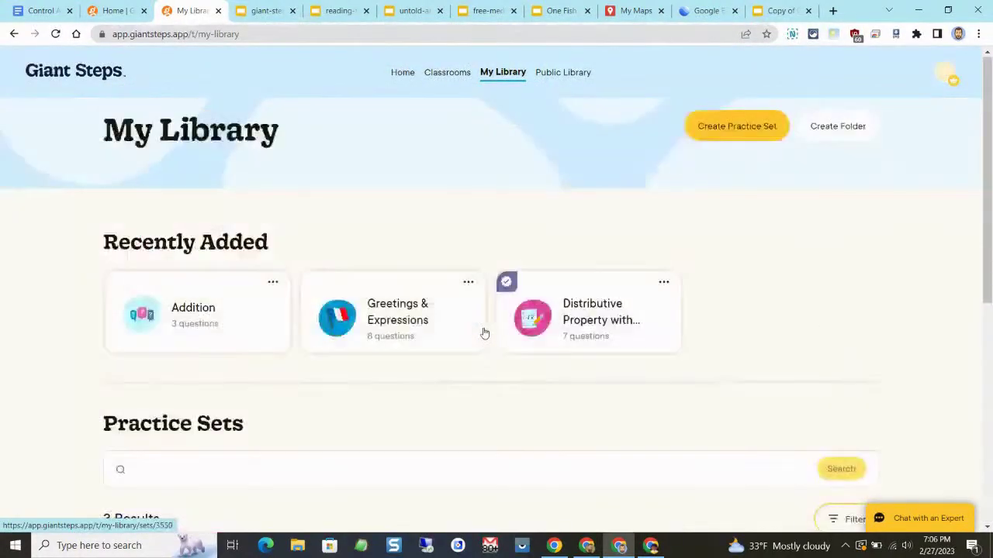
Browse the Public Library's subject categories and the first page of its practice sets.
left_click(565, 77)
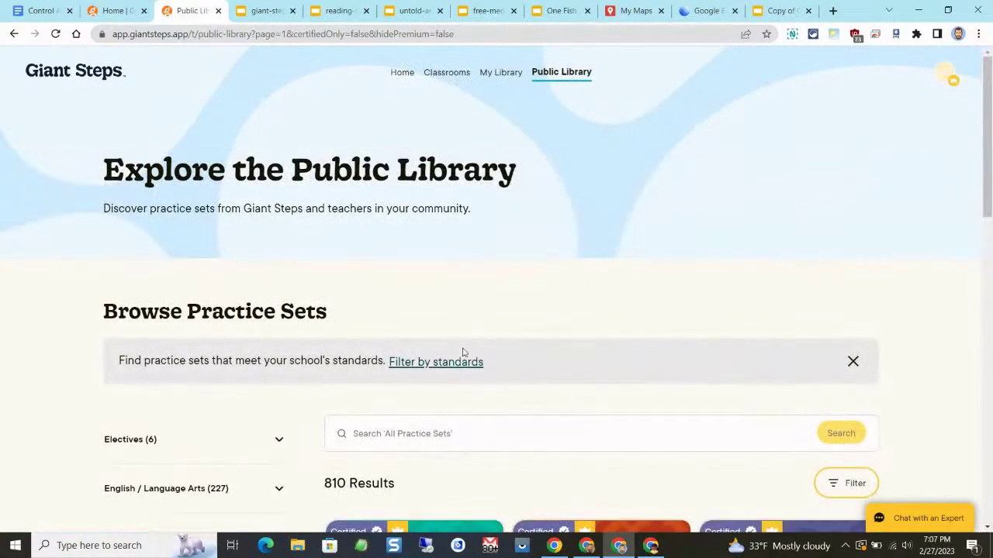
scroll(481, 335, "down", 6)
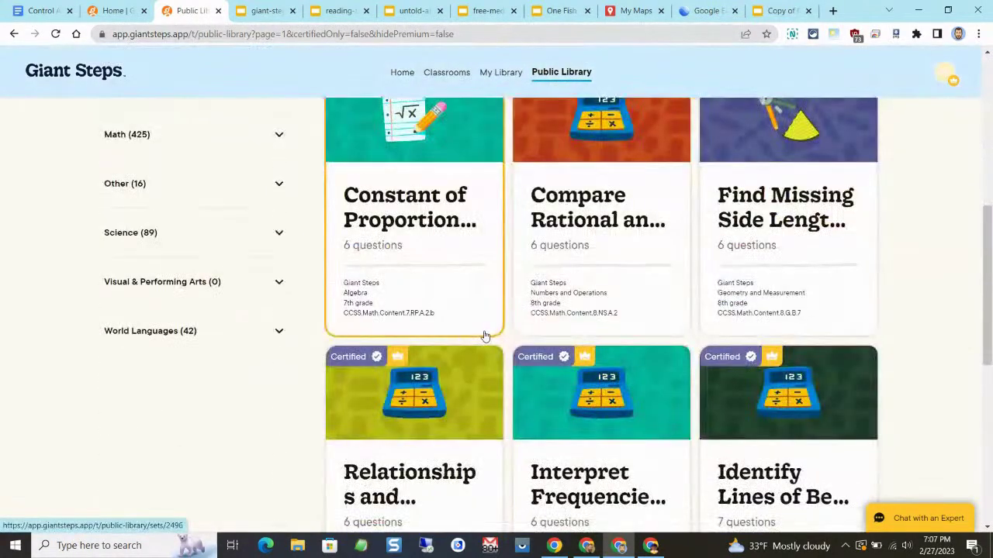
scroll(484, 335, "down", 6)
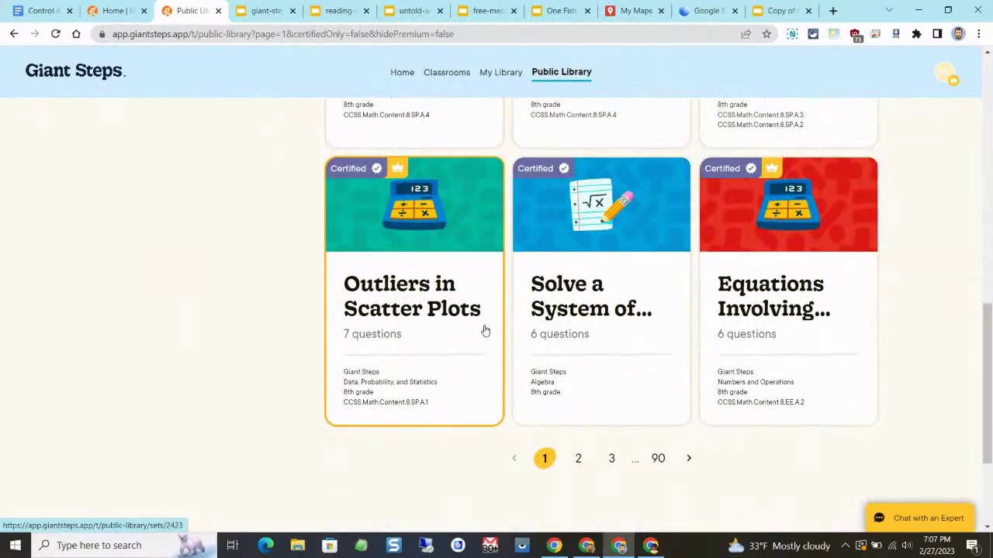
scroll(485, 331, "up", 10)
scroll(458, 333, "down", 4)
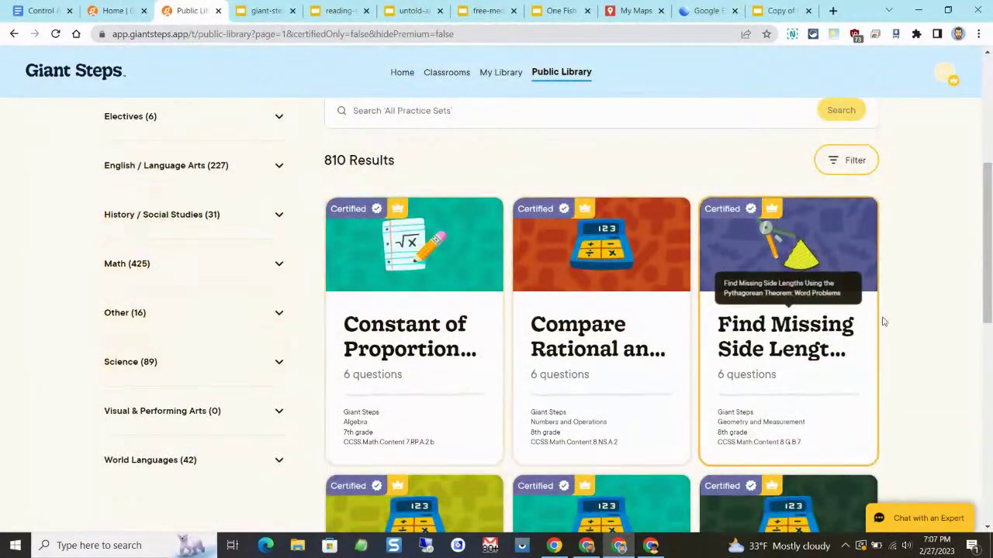
scroll(882, 321, "down", 7)
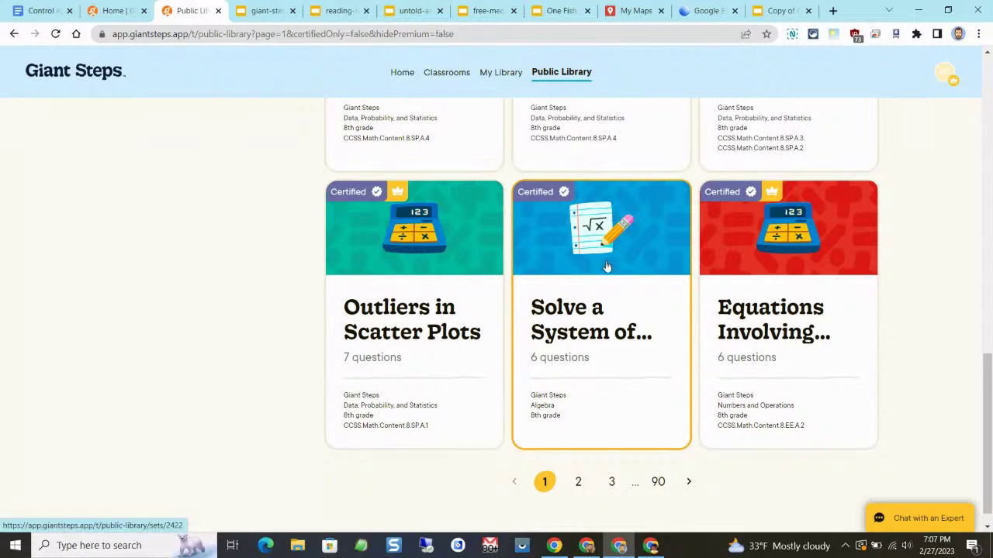
scroll(605, 267, "up", 15)
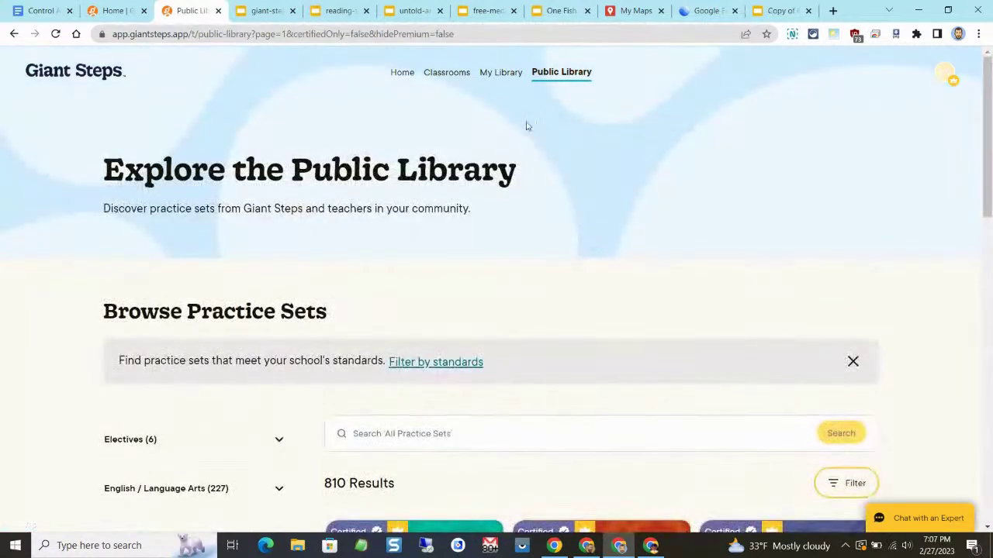
Open the Addition practice set from My Library and review its questions.
left_click(500, 78)
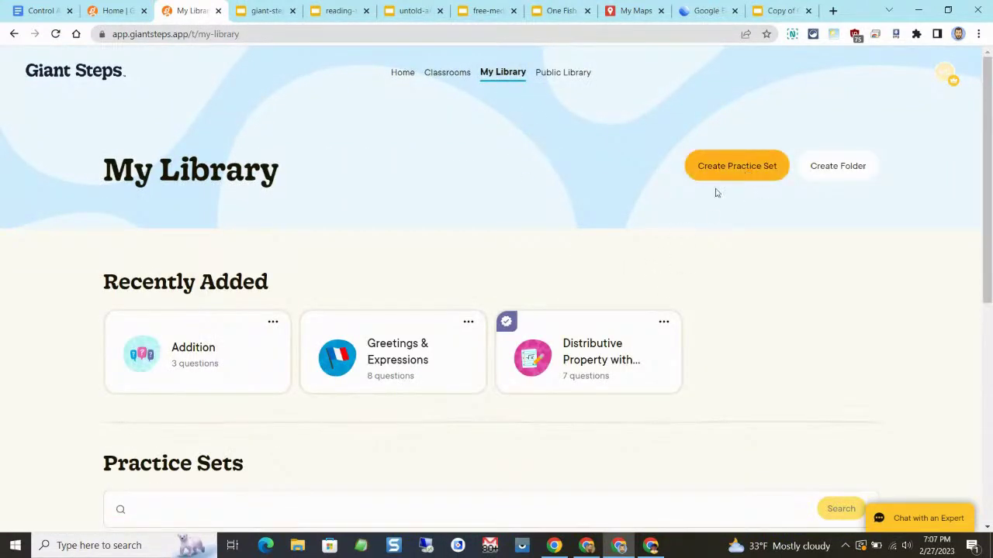
left_click(208, 353)
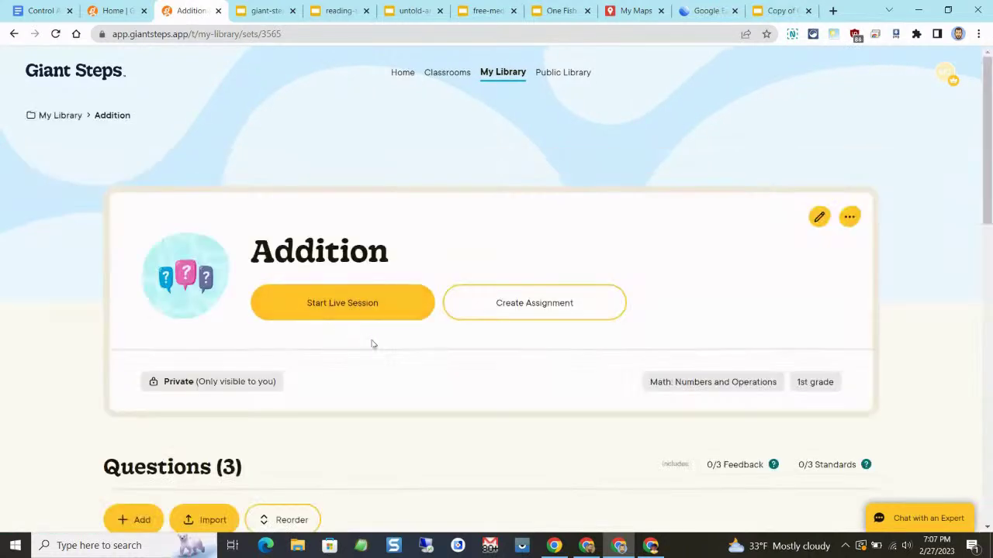
scroll(419, 378, "down", 5)
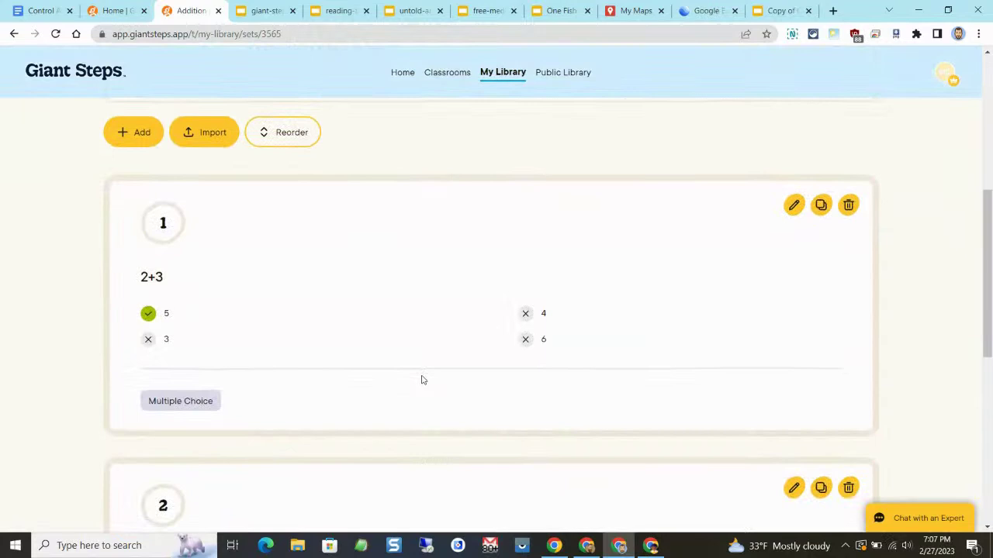
scroll(415, 377, "down", 6)
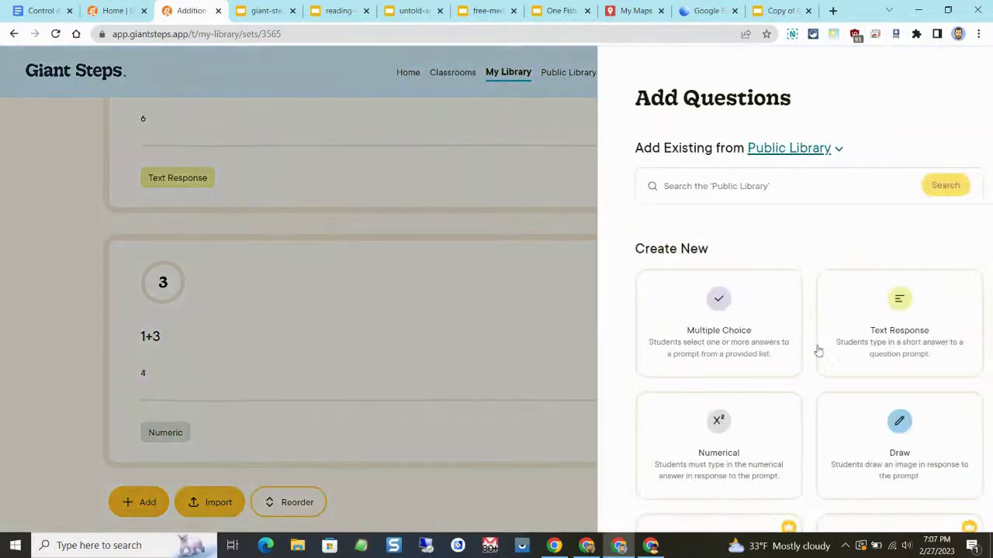
Examine the question types available for adding to the Addition set, close the choices, and return to the teacher home page.
scroll(775, 310, "down", 2)
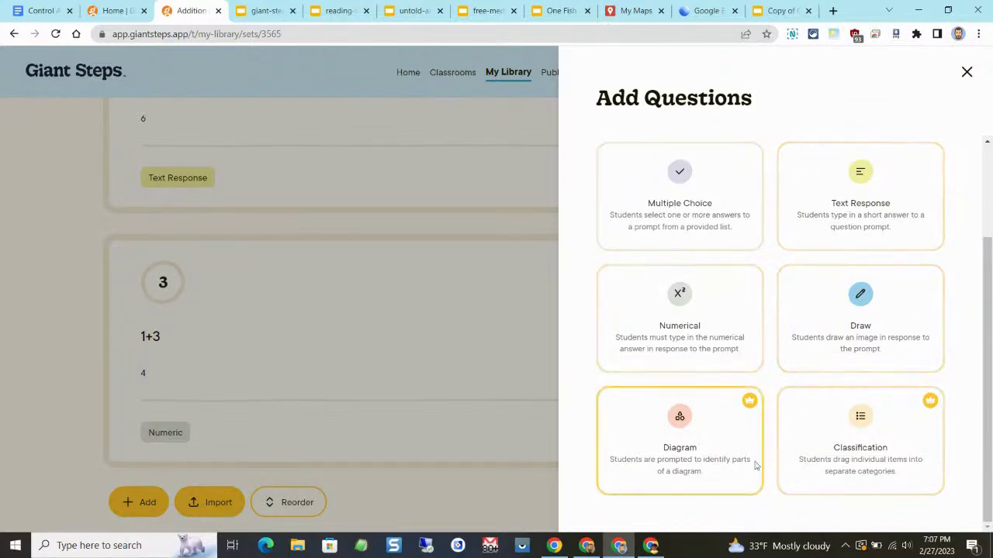
scroll(830, 355, "up", 3)
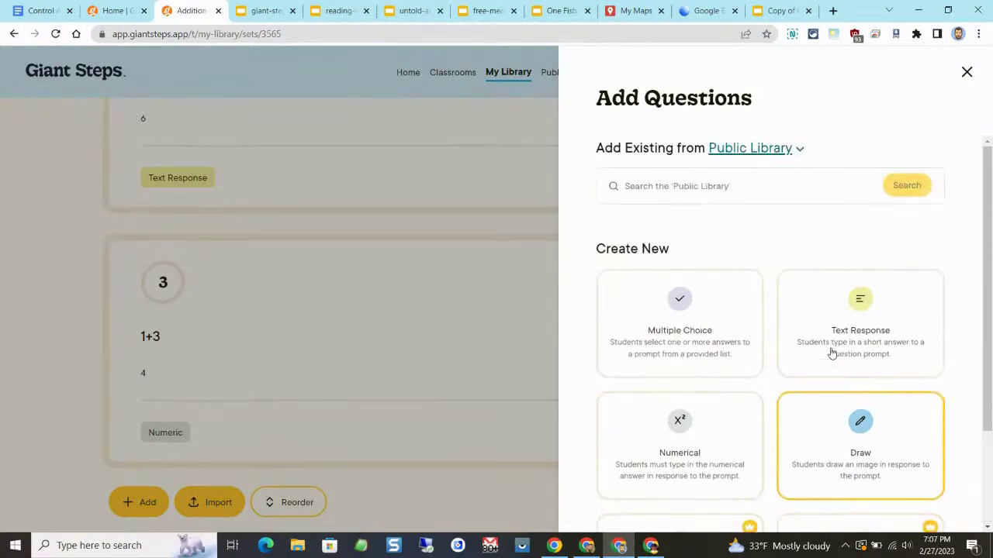
left_click(966, 73)
scroll(651, 249, "up", 10)
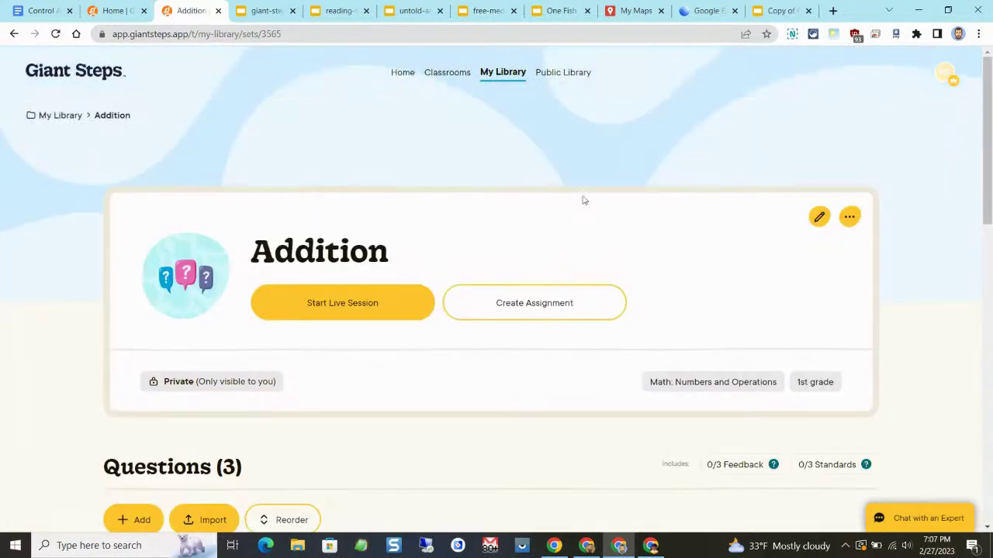
left_click(403, 75)
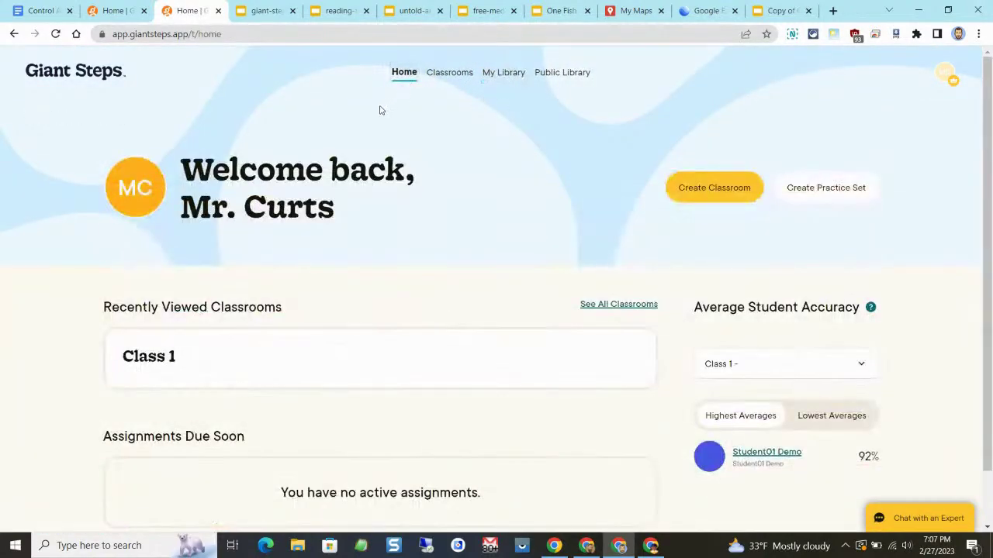
Switch to the student account's browser window and look over the daily remixes, challenges, season progress and practice sets on its home page.
left_click(651, 545)
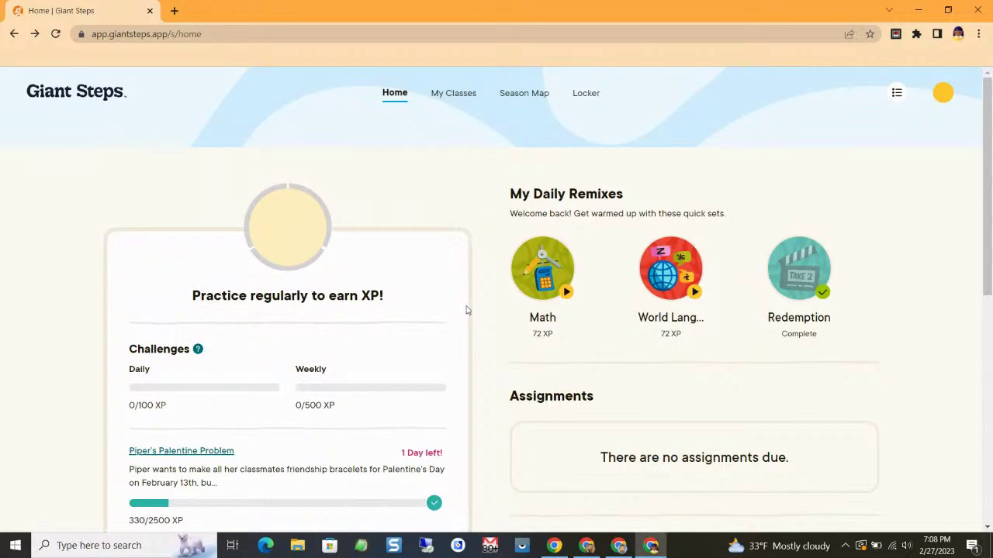
scroll(466, 310, "down", 6)
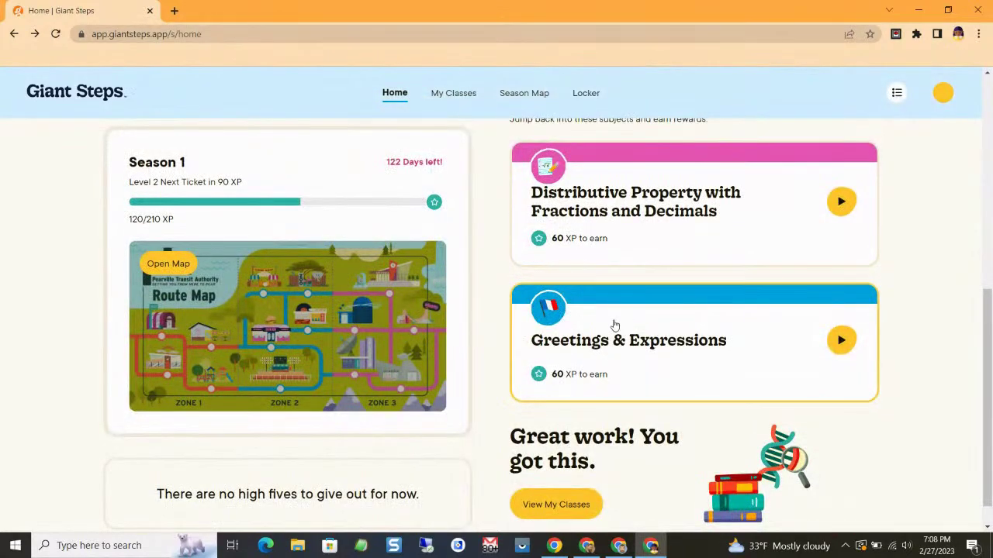
scroll(612, 333, "up", 7)
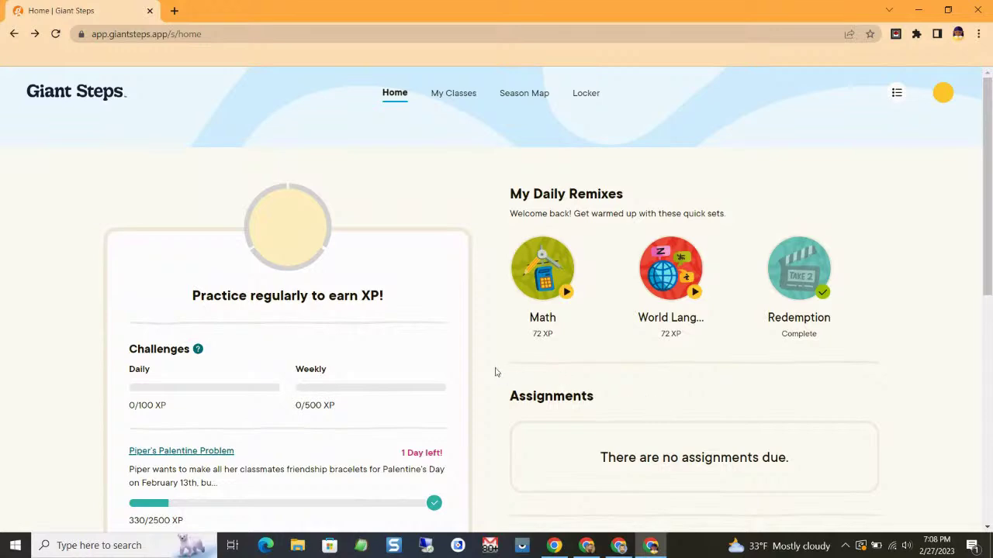
scroll(498, 375, "down", 3)
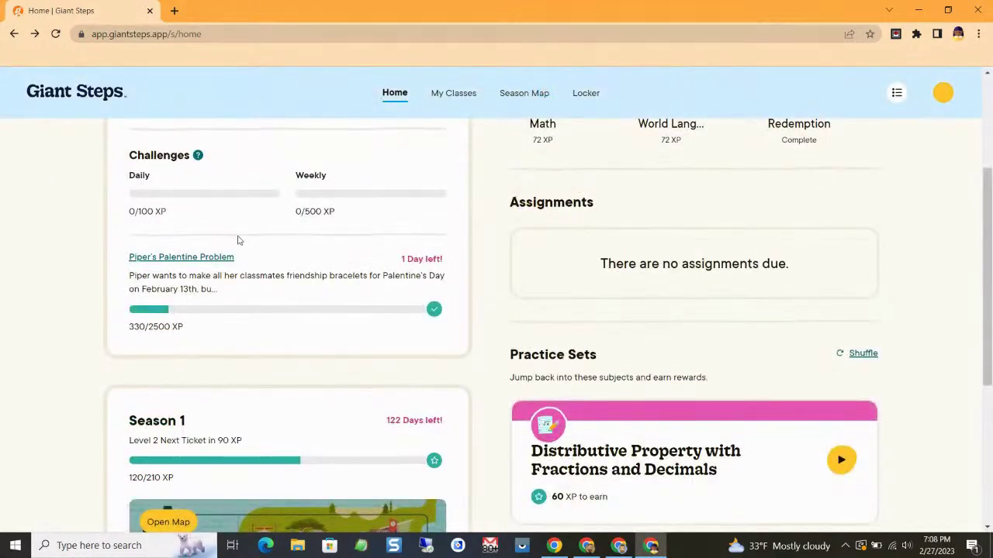
scroll(237, 240, "down", 3)
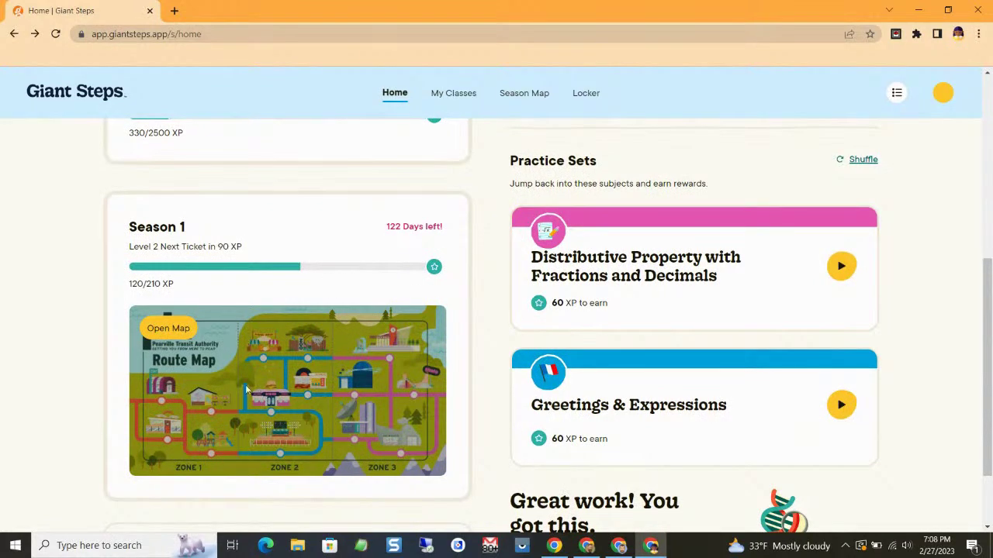
scroll(621, 390, "up", 6)
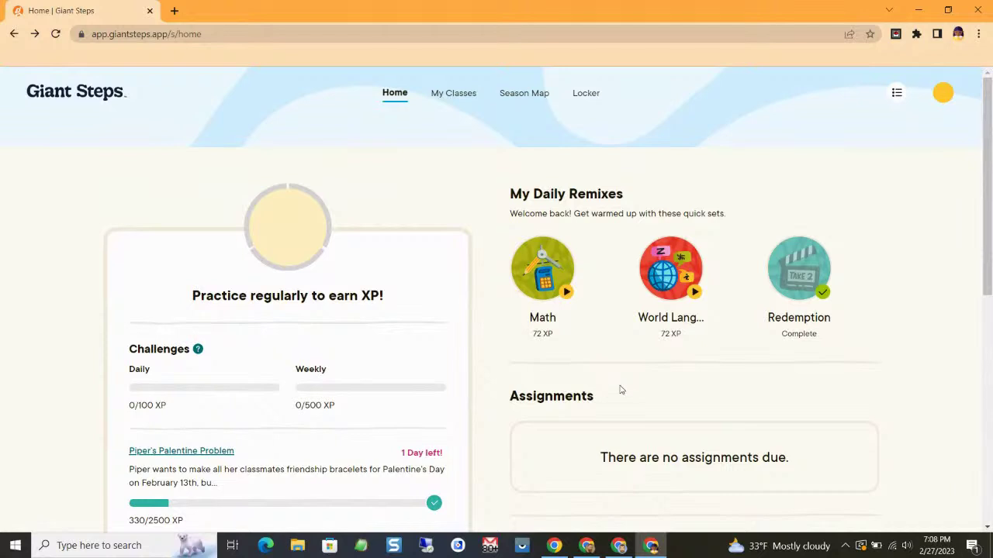
Start the Math daily remix, answer the first question with −1.8n − 2.7, advance to the next question, and exit the session.
left_click(563, 290)
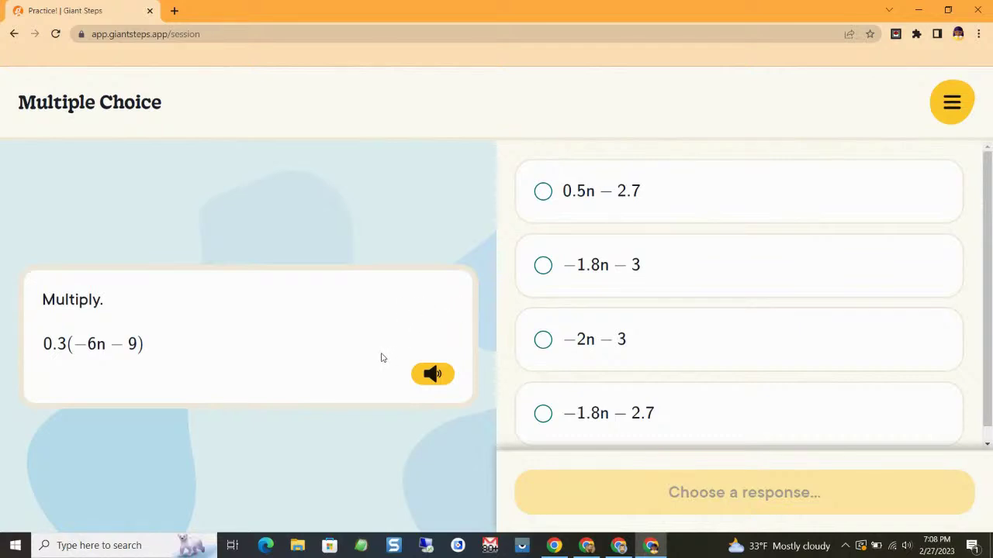
left_click(543, 429)
left_click(672, 510)
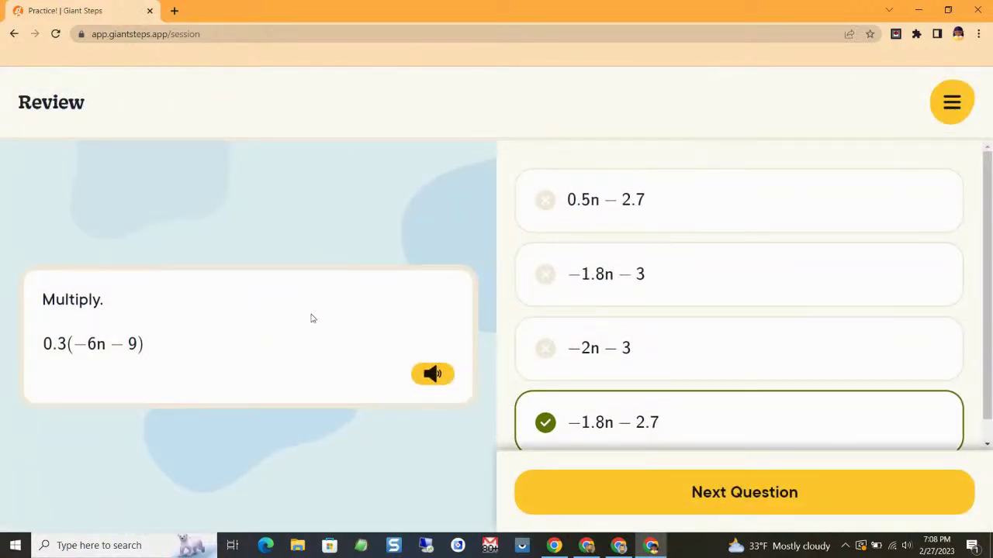
left_click(674, 498)
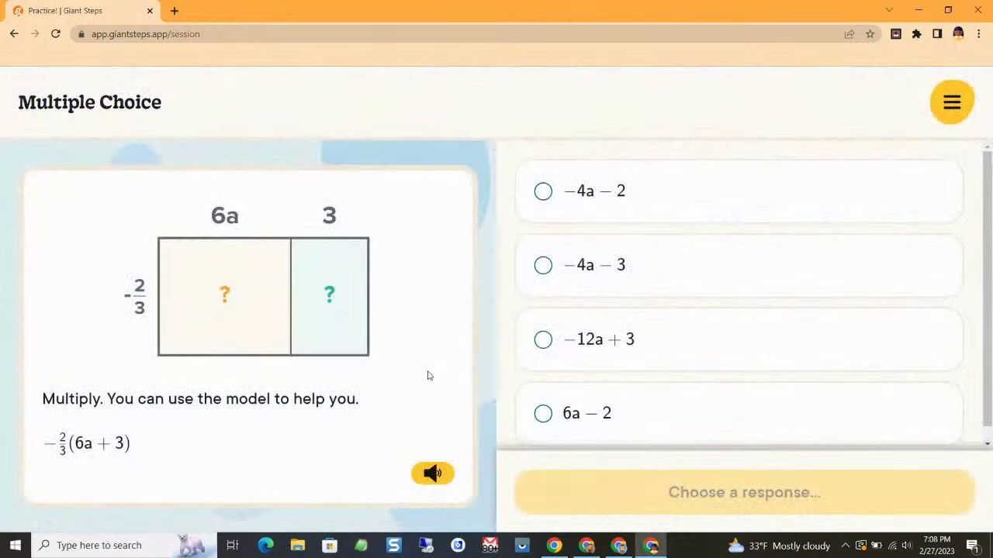
left_click(961, 112)
left_click(680, 204)
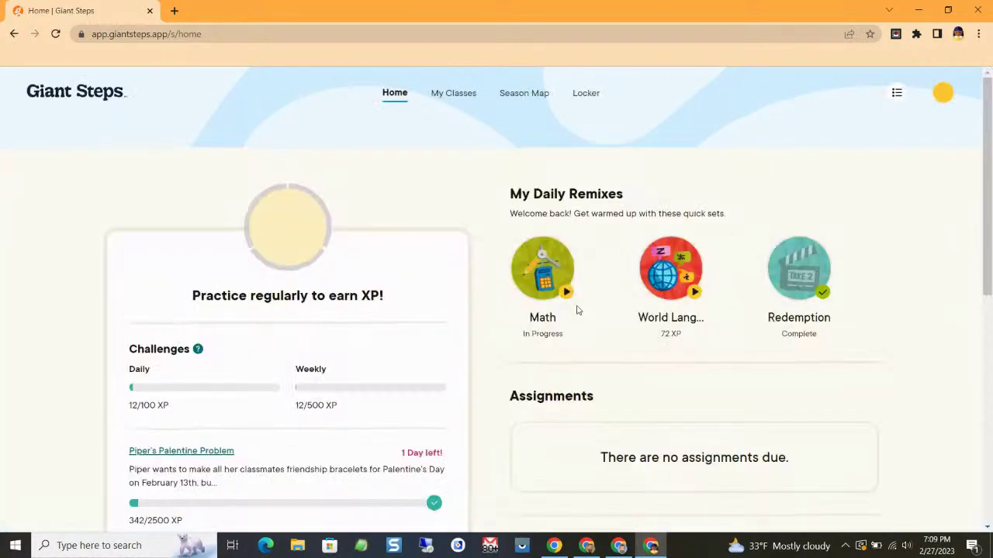
Check the student's challenge progress, view the Season 1 route map, and return to the student home page.
scroll(502, 335, "down", 2)
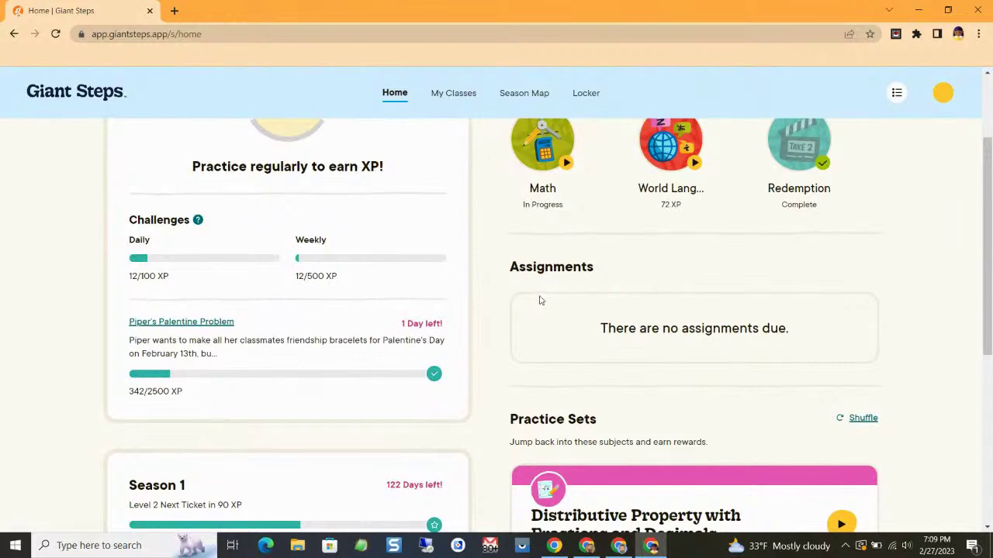
scroll(540, 300, "down", 5)
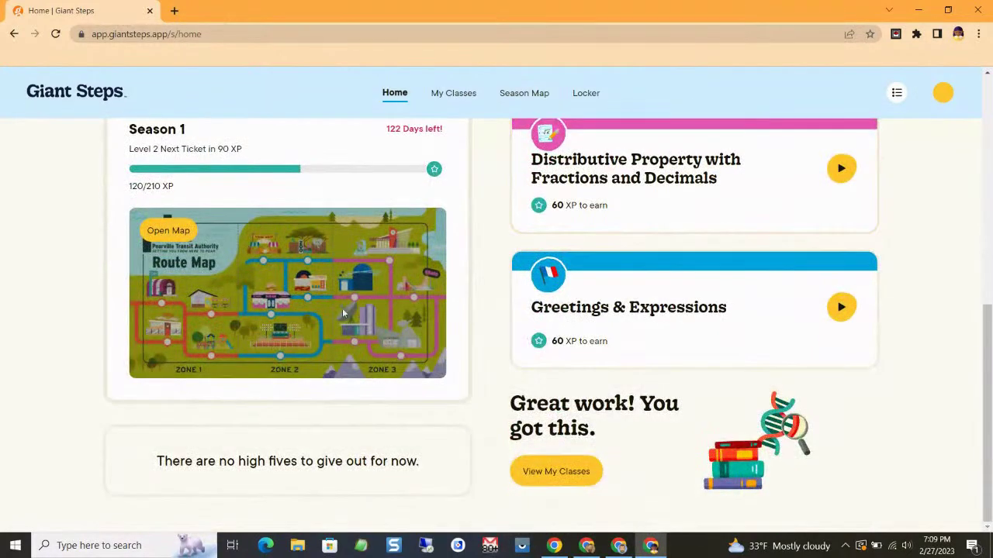
left_click(210, 275)
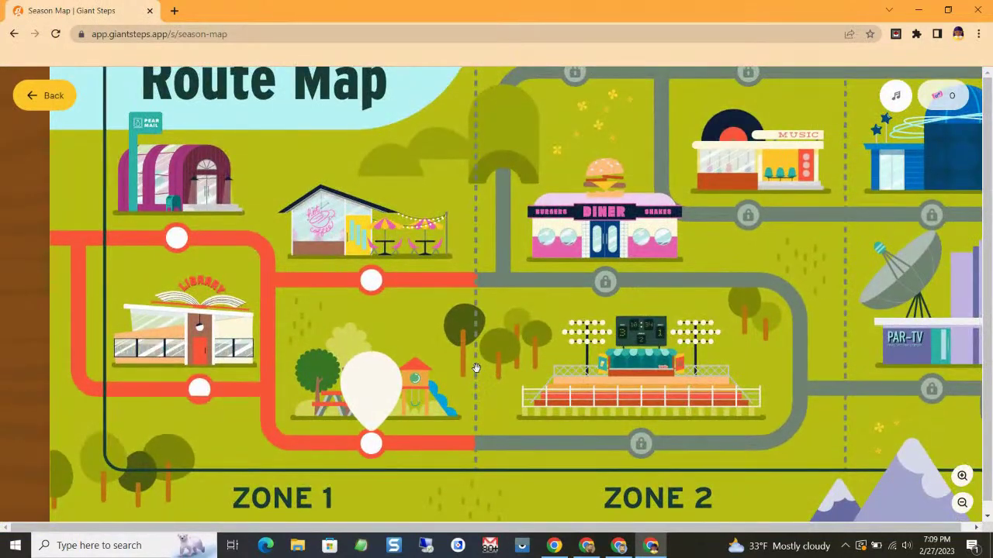
left_click(53, 95)
scroll(484, 293, "up", 8)
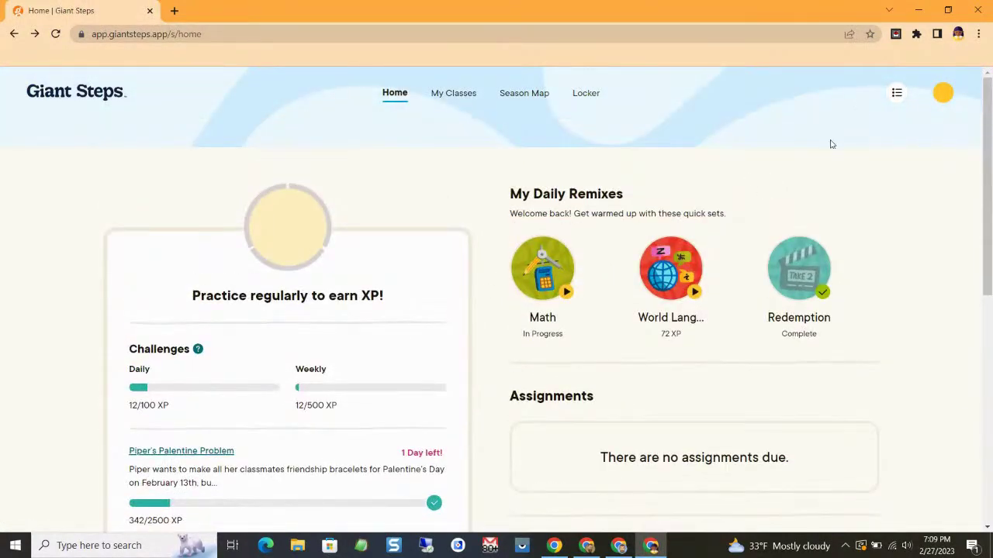
Minimize the student account's browser window, view the giant-steps slideshow, and return to the teacher home page.
left_click(918, 9)
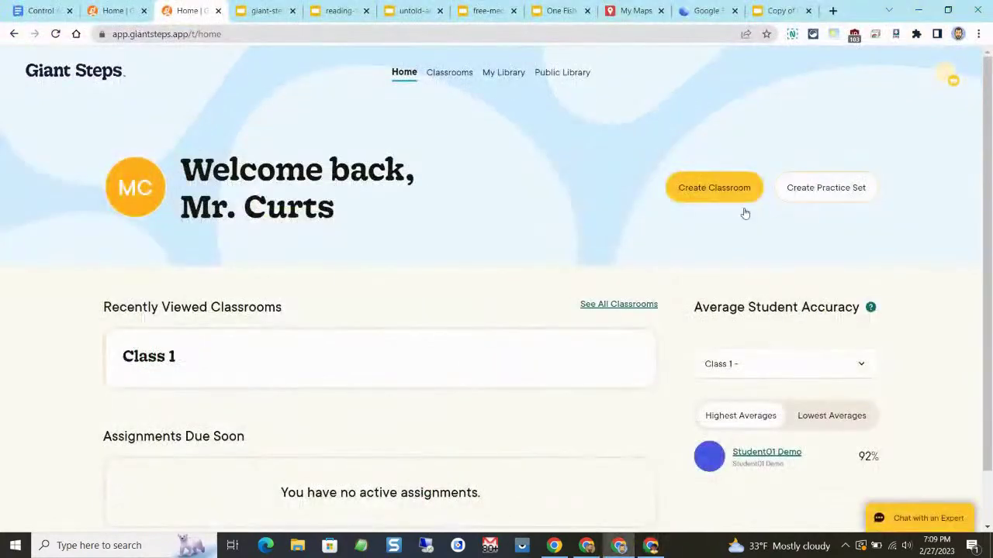
left_click(268, 13)
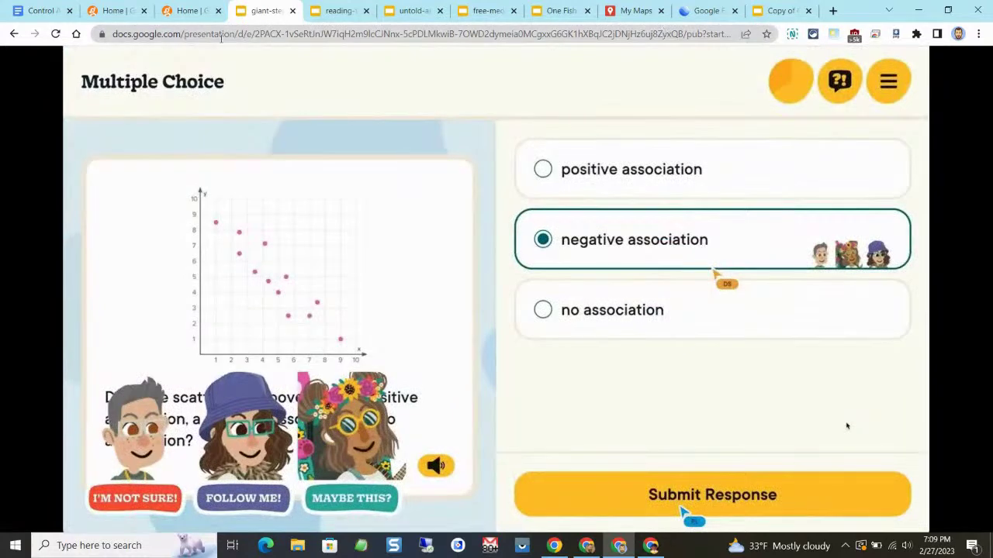
left_click(187, 10)
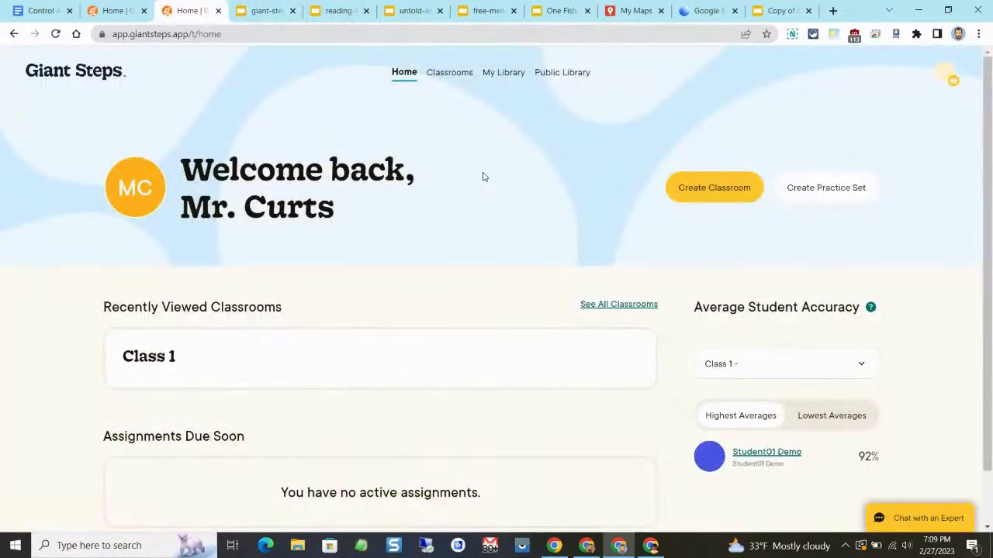
Open the Distributive Property with Fractions and Decimals set from My Library and look over its live session and assignment options.
left_click(505, 75)
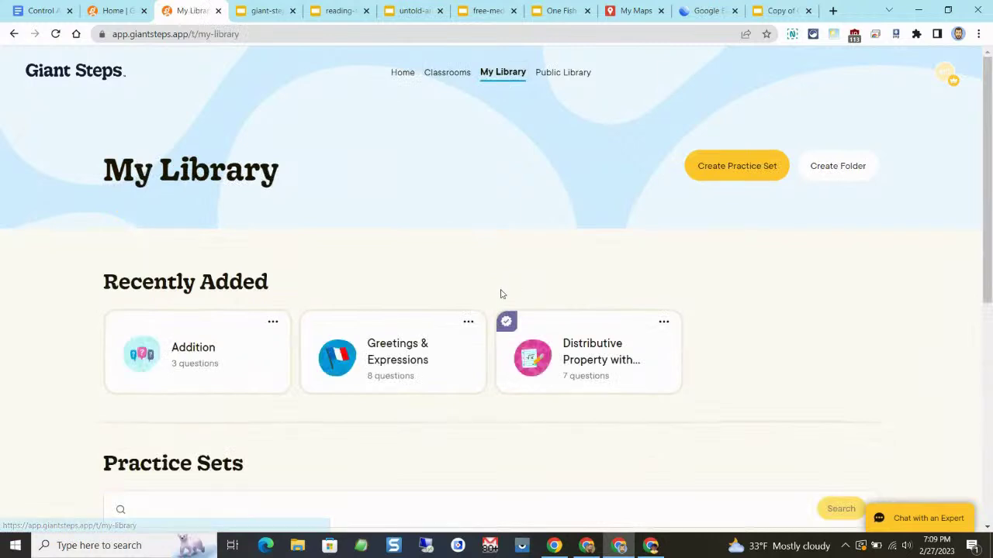
left_click(600, 355)
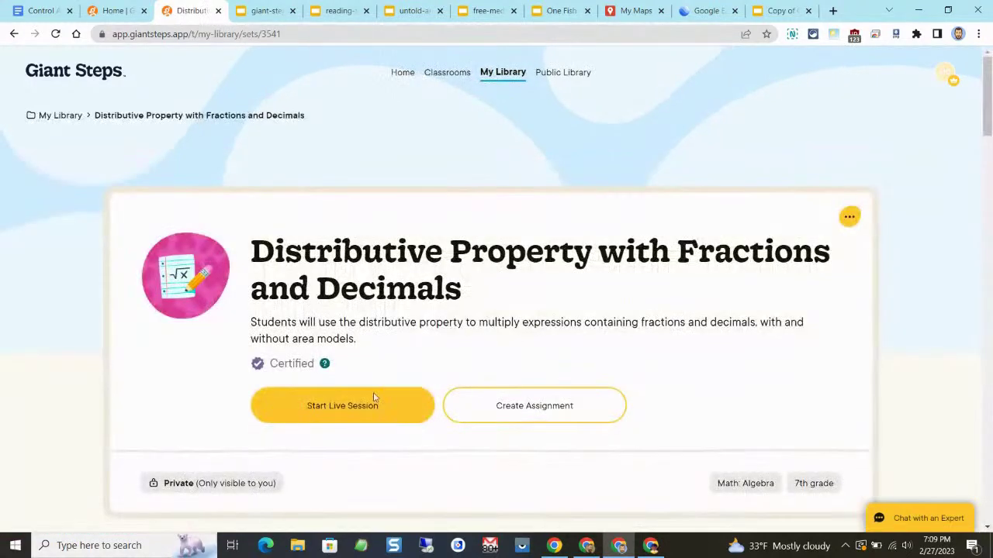
scroll(371, 326, "down", 2)
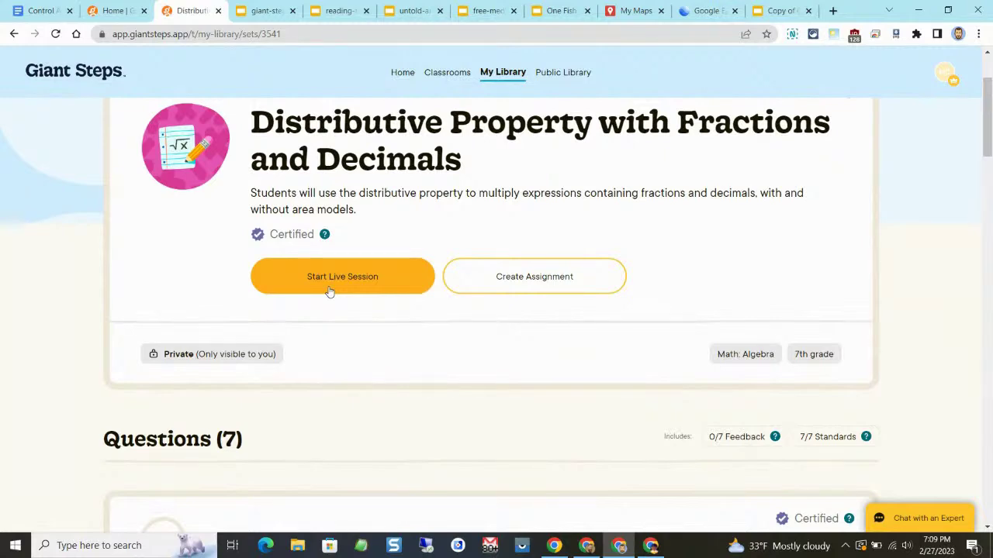
scroll(325, 256, "up", 2)
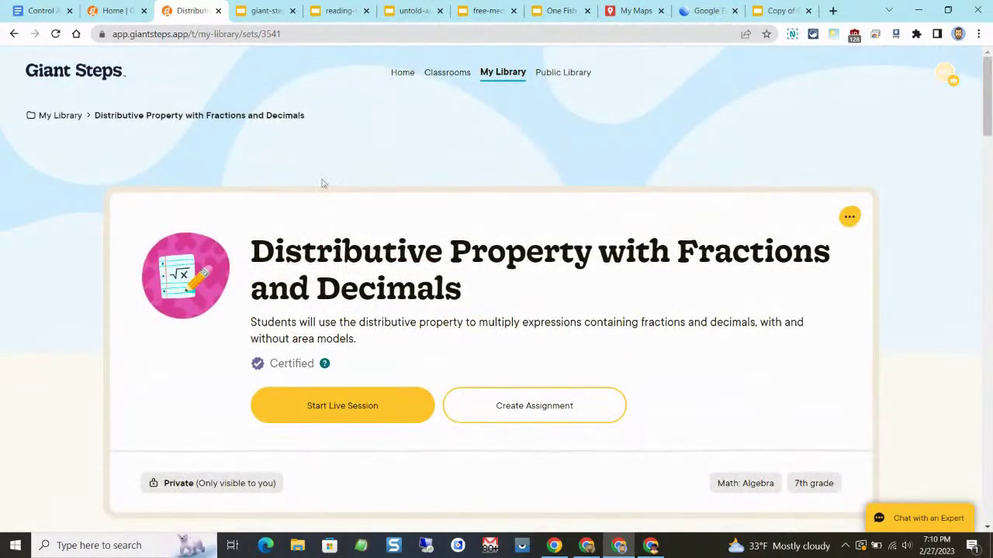
View the giant-steps slideshow again, then close all Giant Steps tabs and return to the EdTech Links of the Week document.
left_click(262, 12)
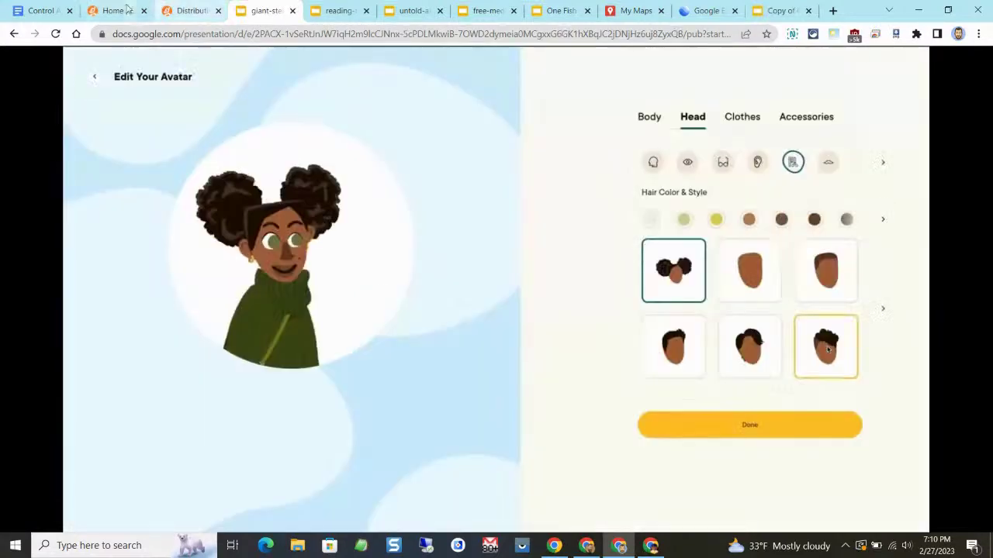
left_click(129, 12)
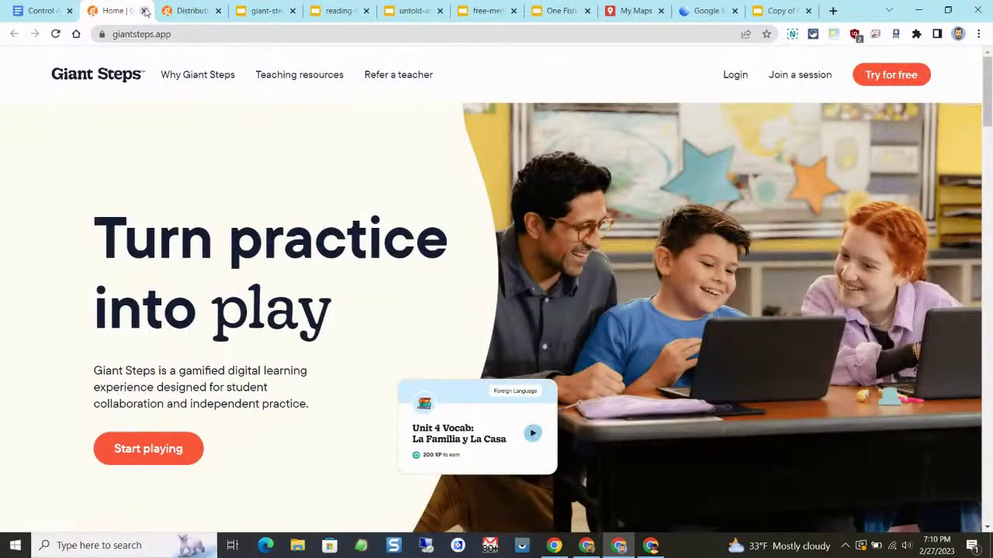
left_click(145, 10)
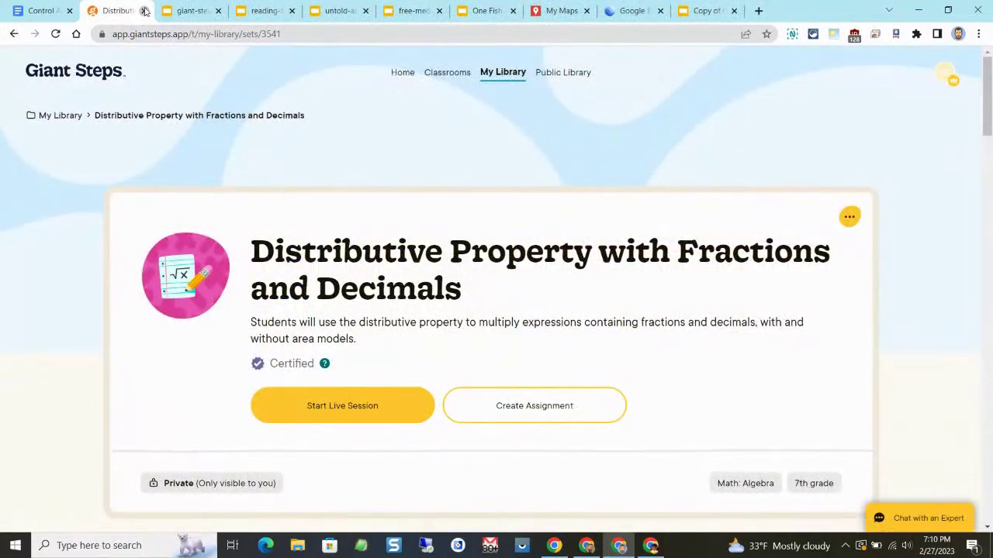
left_click(145, 11)
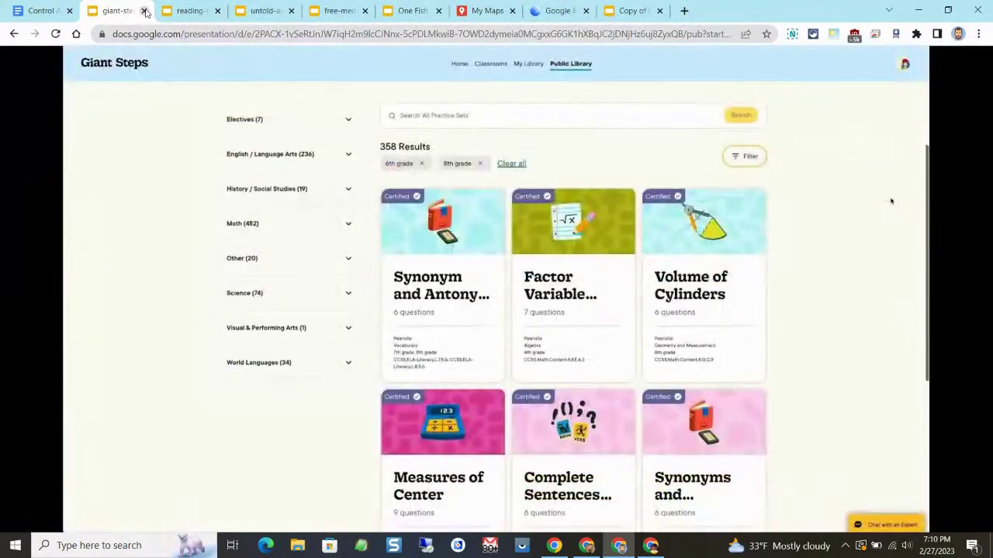
left_click(144, 10)
left_click(52, 14)
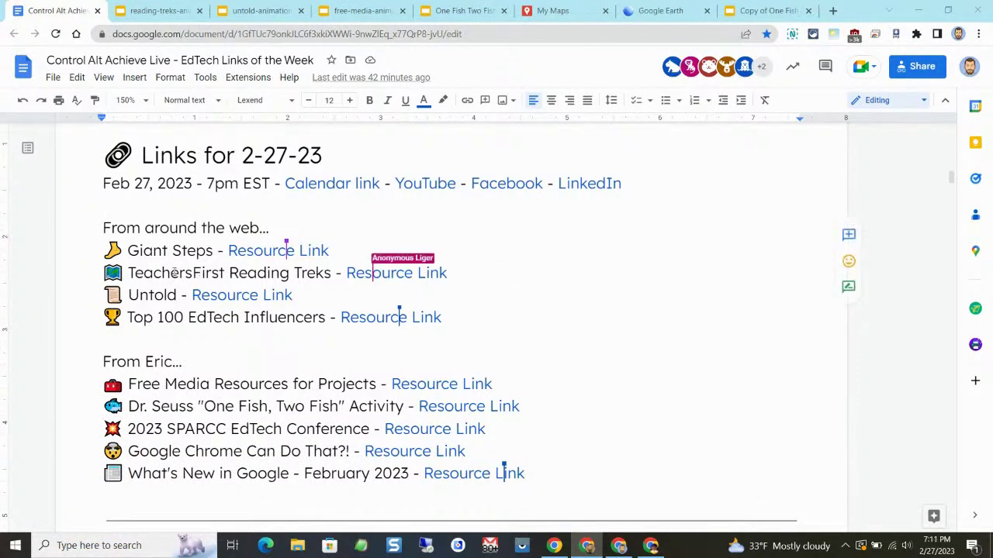
View the reading-treks slideshow, return to the links document, and open the TeachersFirst Reading Treks resource link.
left_click(150, 11)
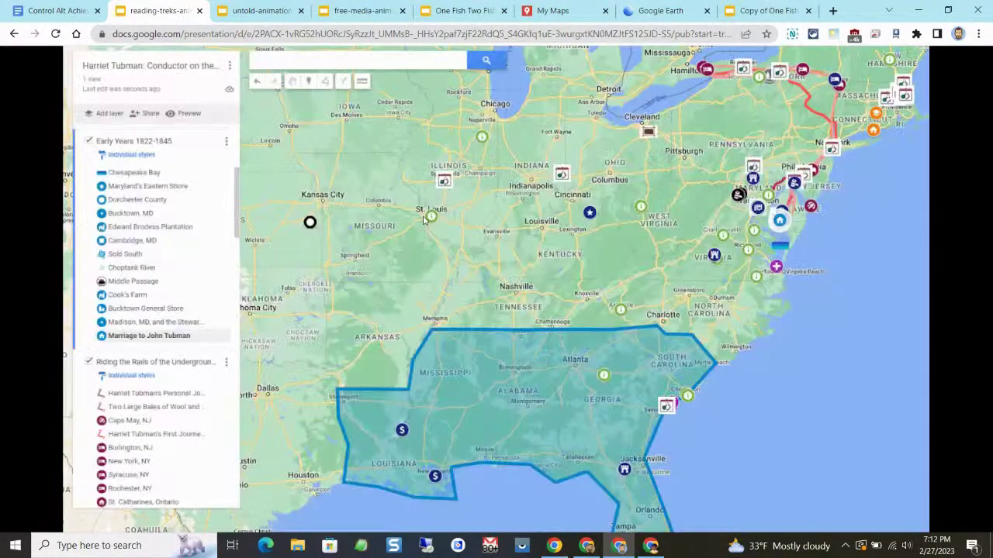
left_click(41, 14)
left_click(383, 275)
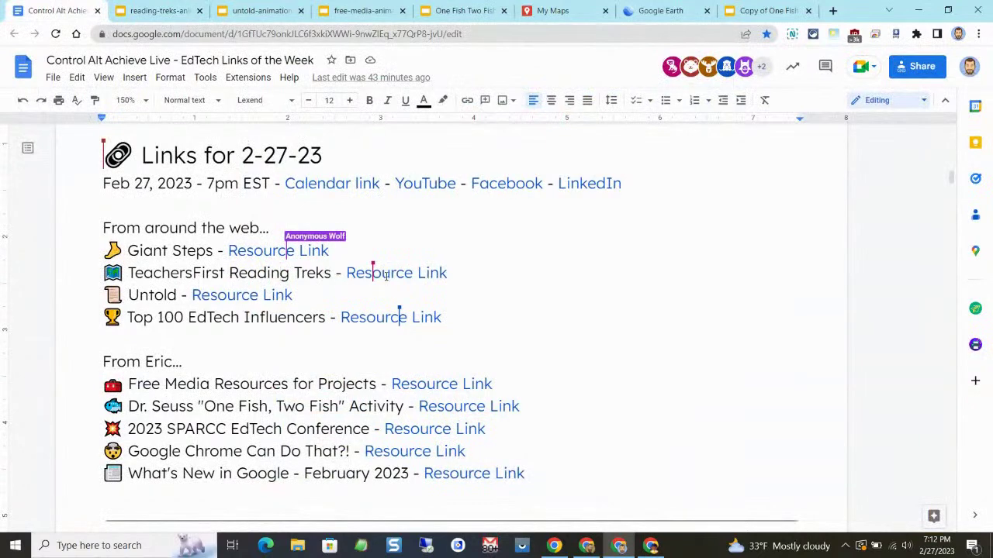
left_click(394, 295)
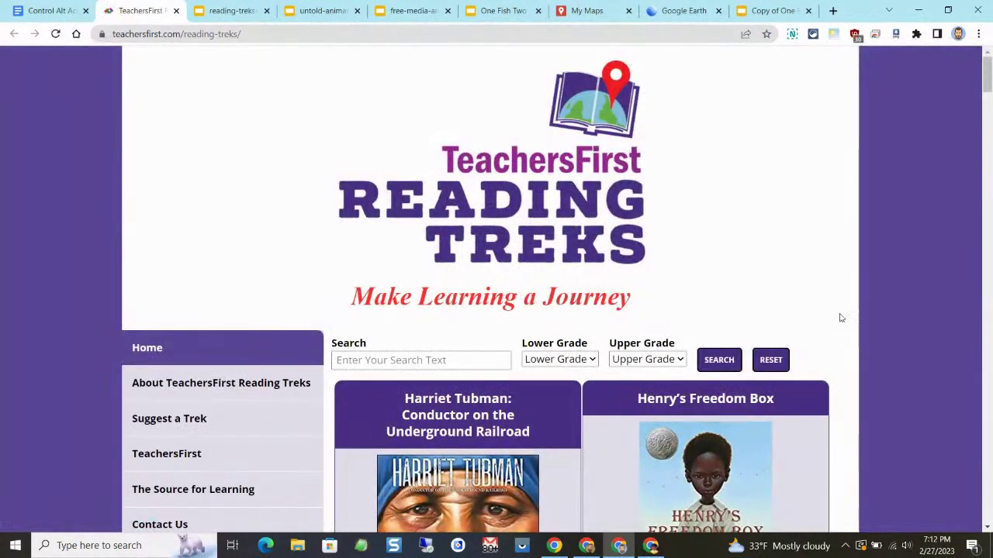
Examine the Reading Treks text search and the Lower Grade and Upper Grade filter options.
scroll(857, 309, "down", 3)
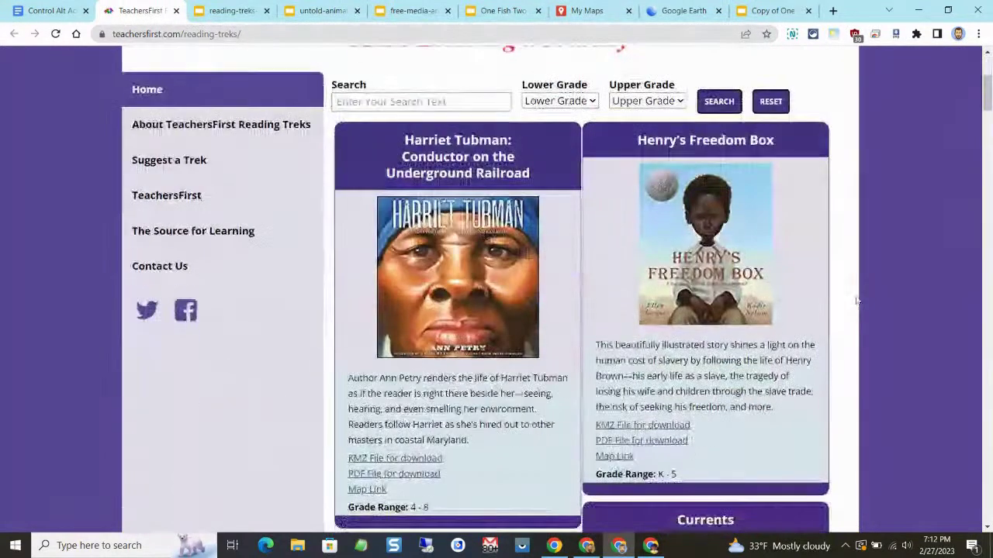
left_click(594, 102)
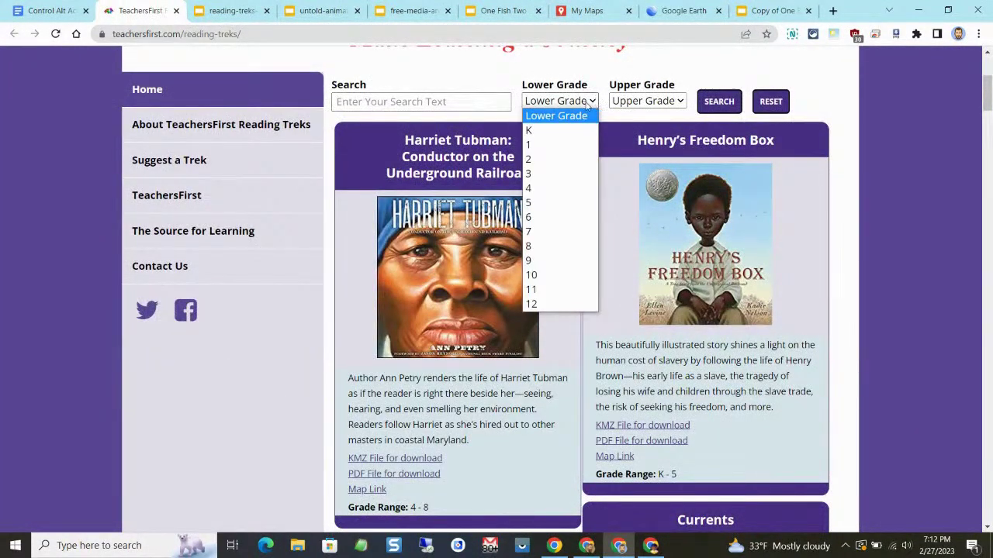
left_click(660, 104)
left_click(660, 104)
left_click(588, 101)
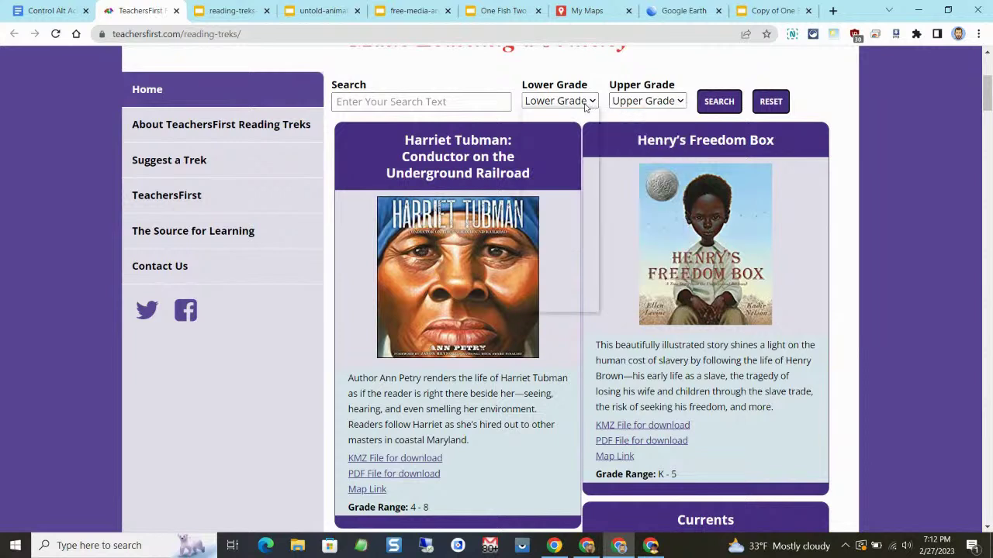
left_click(588, 102)
left_click(729, 78)
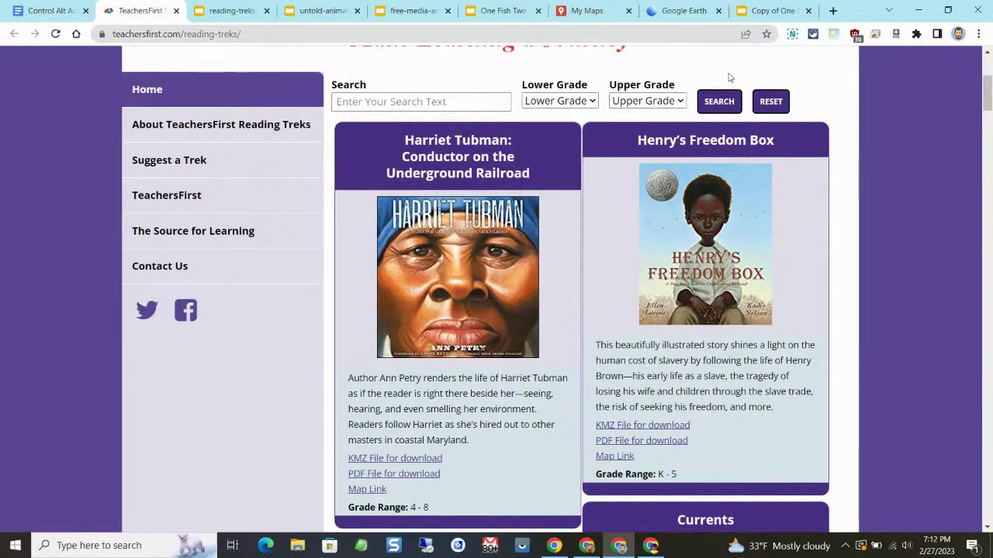
left_click(425, 101)
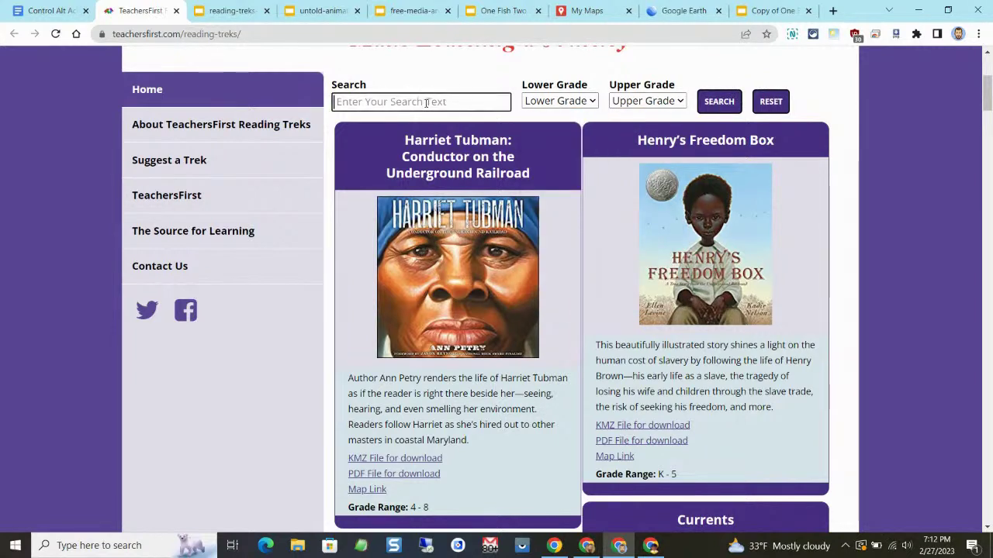
Browse the list of book treks, view the Amazon listing for the Harriet Tubman book, and close it.
scroll(530, 211, "down", 15)
scroll(531, 212, "down", 18)
scroll(532, 215, "up", 11)
scroll(534, 243, "up", 15)
scroll(537, 241, "down", 4)
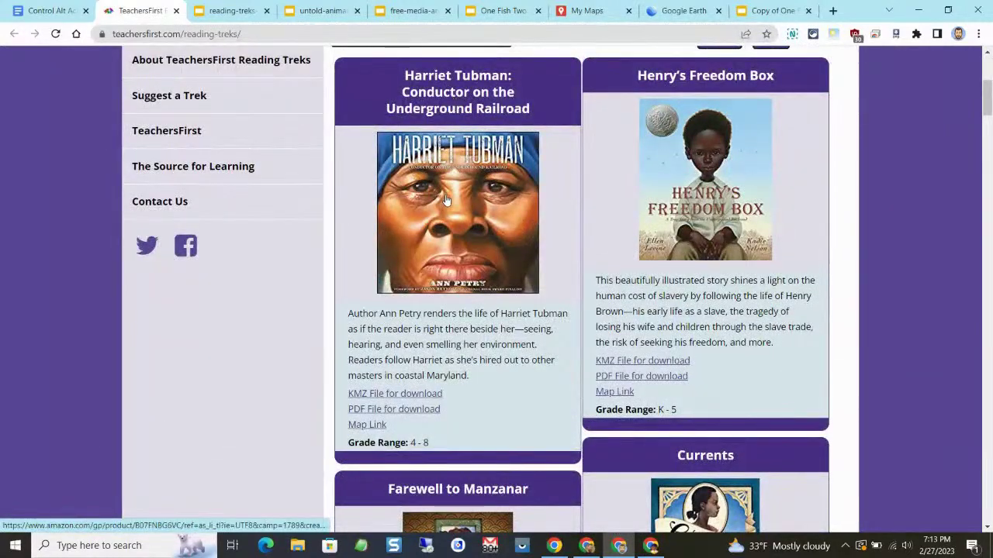
left_click(456, 254)
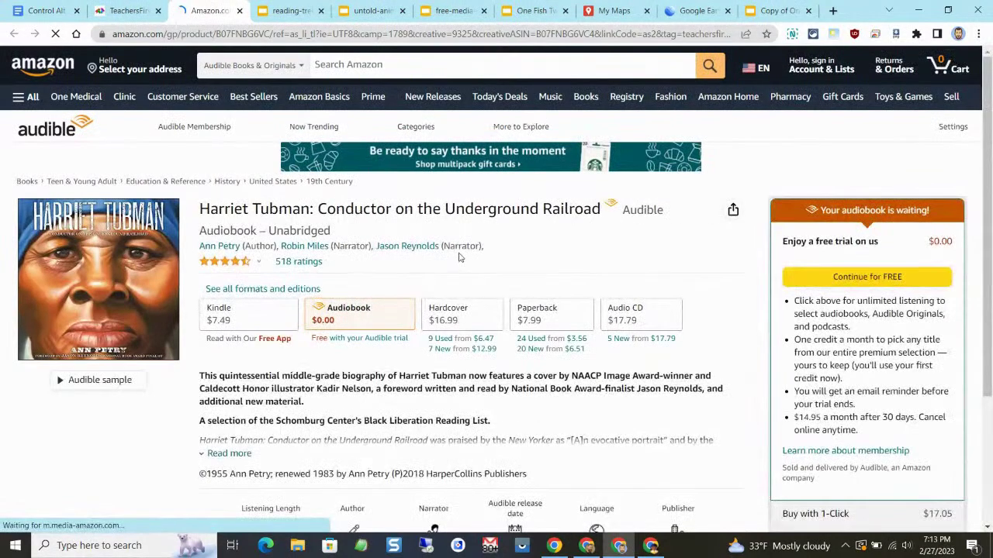
left_click(239, 11)
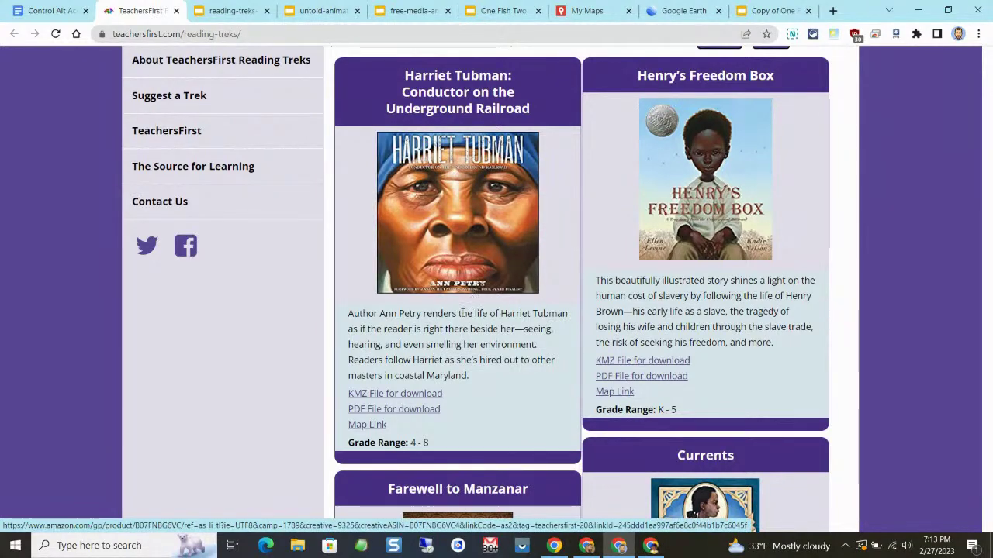
Open the trek page for Harriet Tubman: Conductor on the Underground Railroad and its PDF teacher guide.
left_click(478, 106)
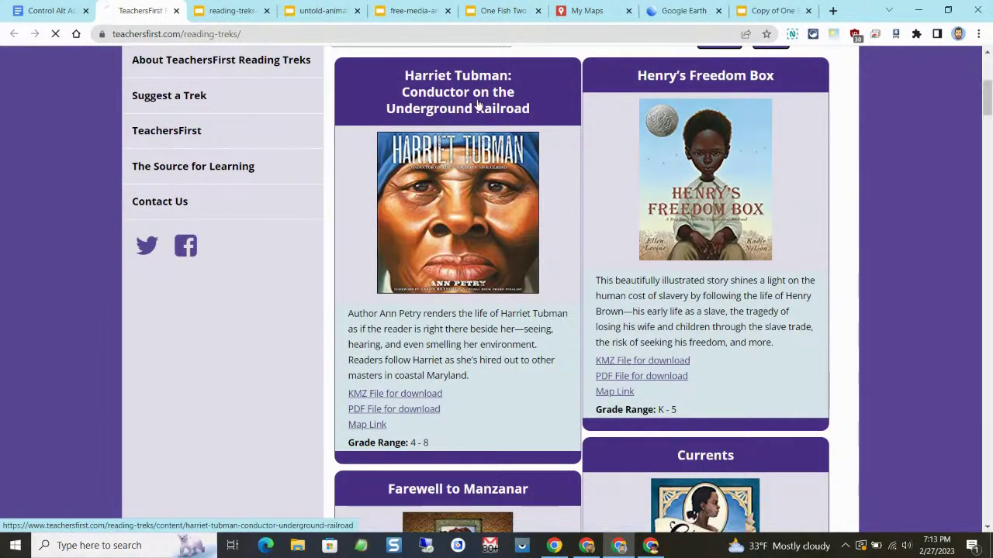
scroll(578, 248, "down", 3)
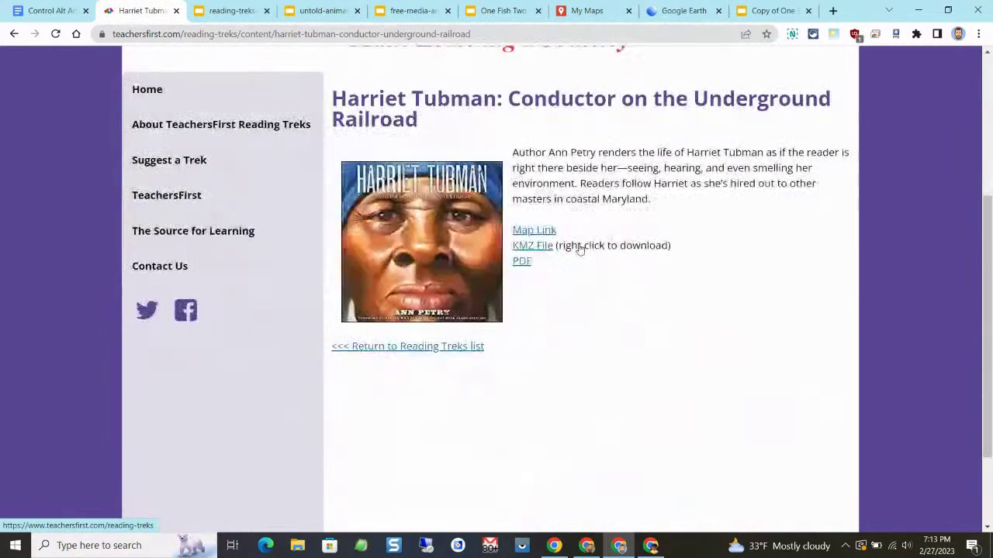
left_click(522, 267)
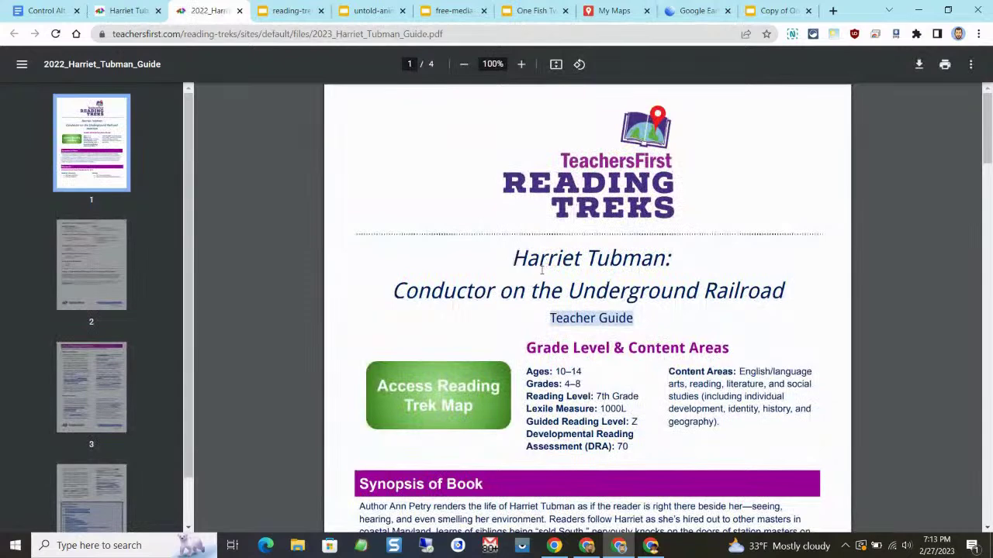
Examine the teacher guide's synopsis, standards, map ideas, extension activities and helpful resources, and close the guide.
scroll(541, 269, "down", 5)
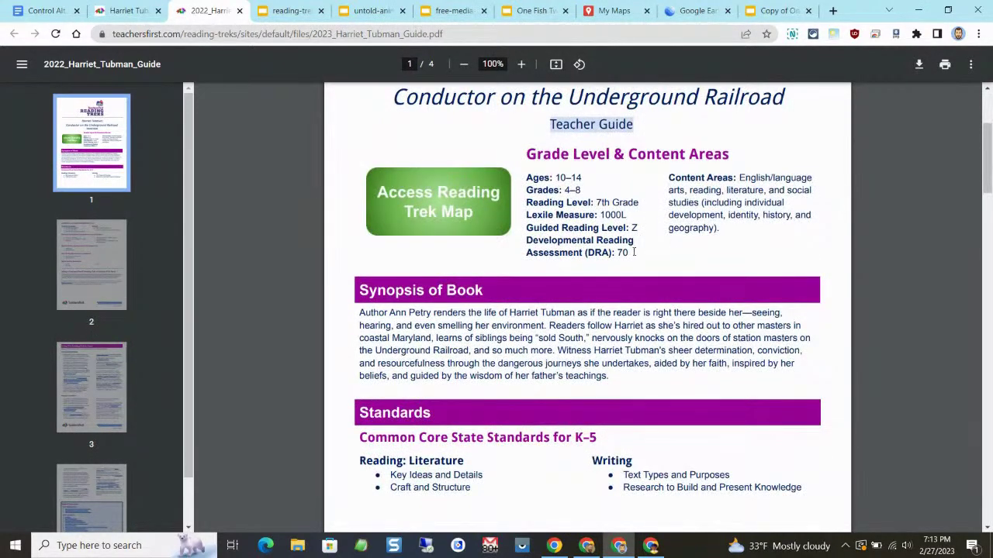
scroll(580, 308, "down", 12)
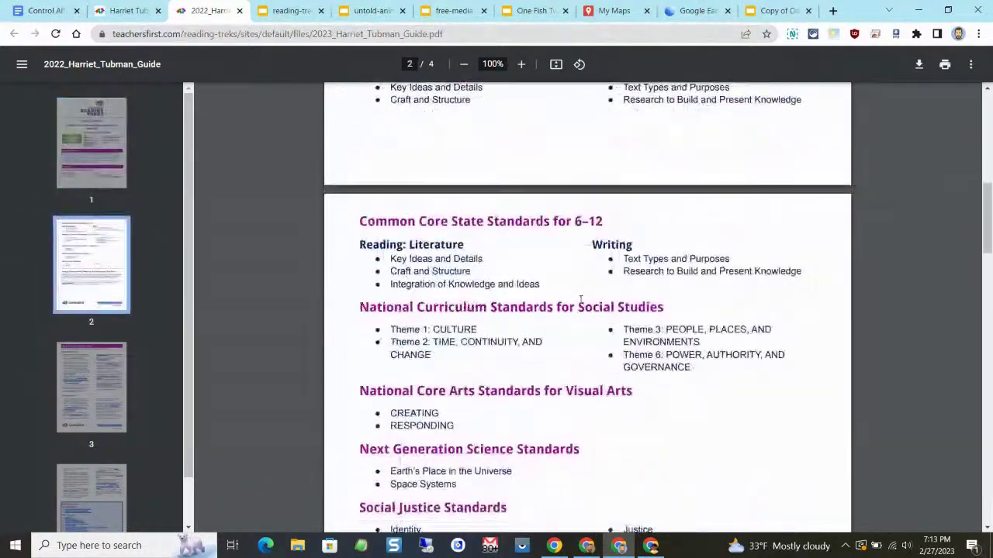
scroll(580, 300, "down", 9)
scroll(580, 299, "up", 4)
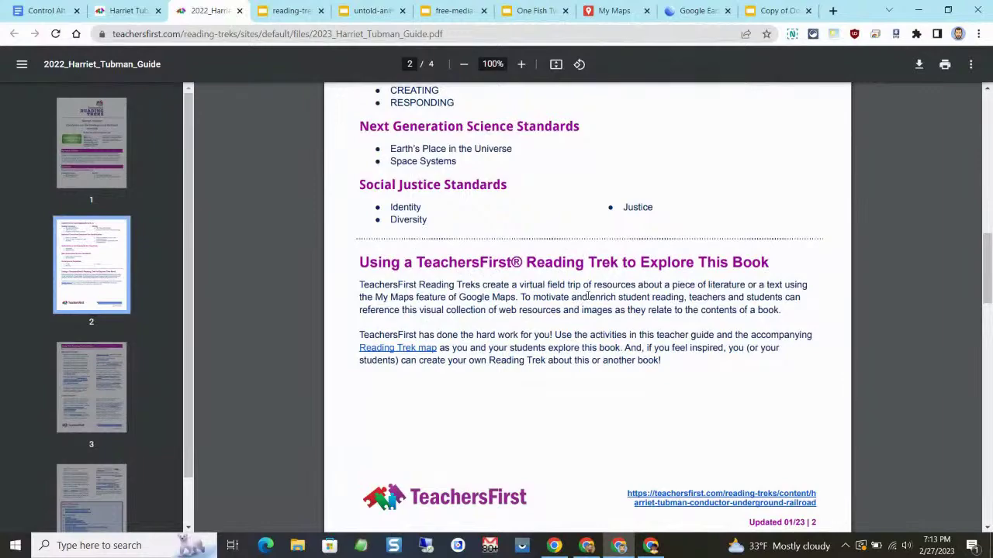
scroll(581, 342, "down", 9)
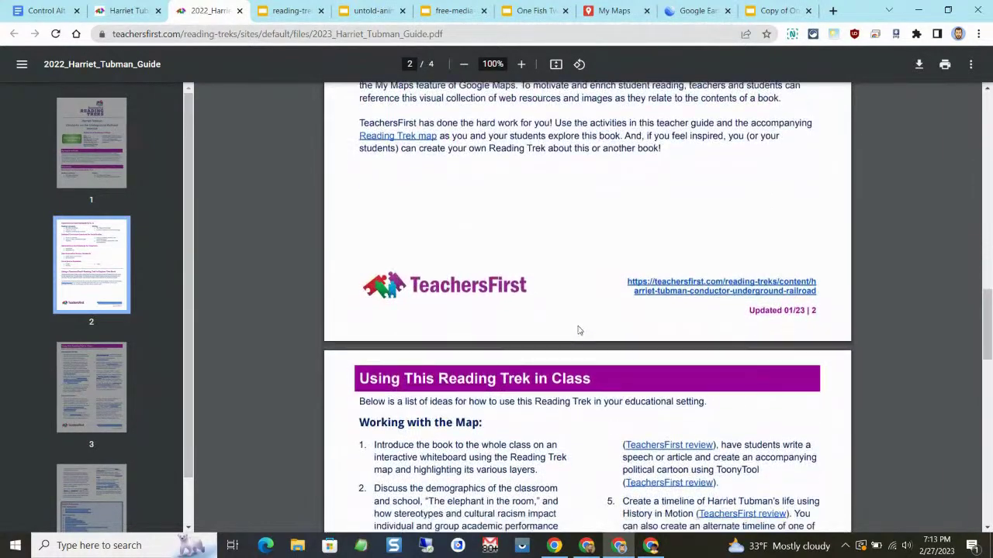
scroll(576, 329, "down", 4)
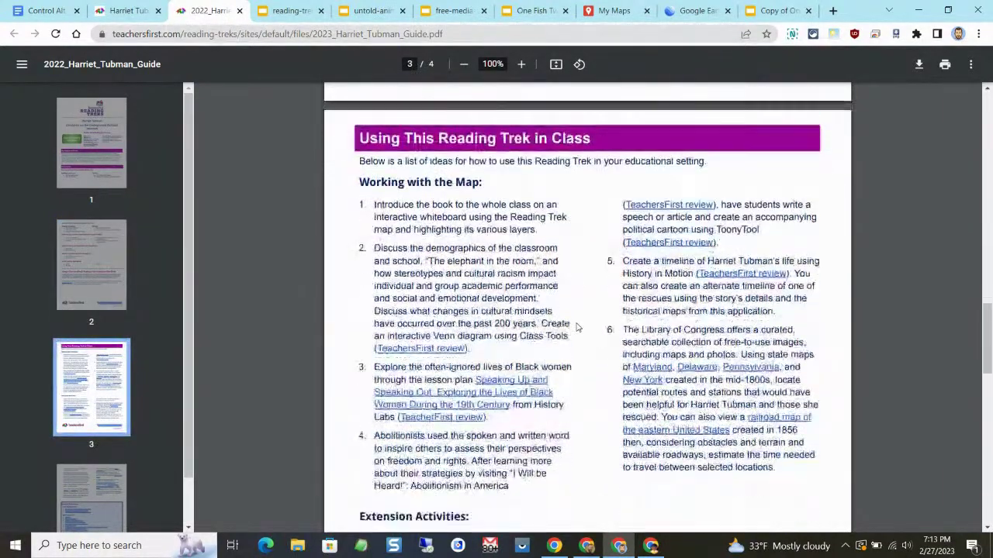
scroll(576, 327, "down", 1)
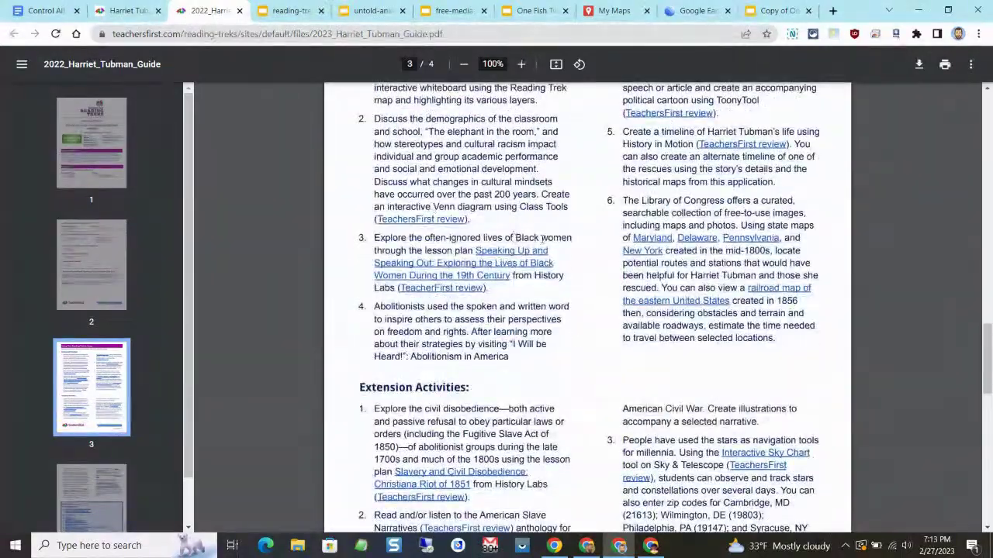
scroll(545, 193, "down", 6)
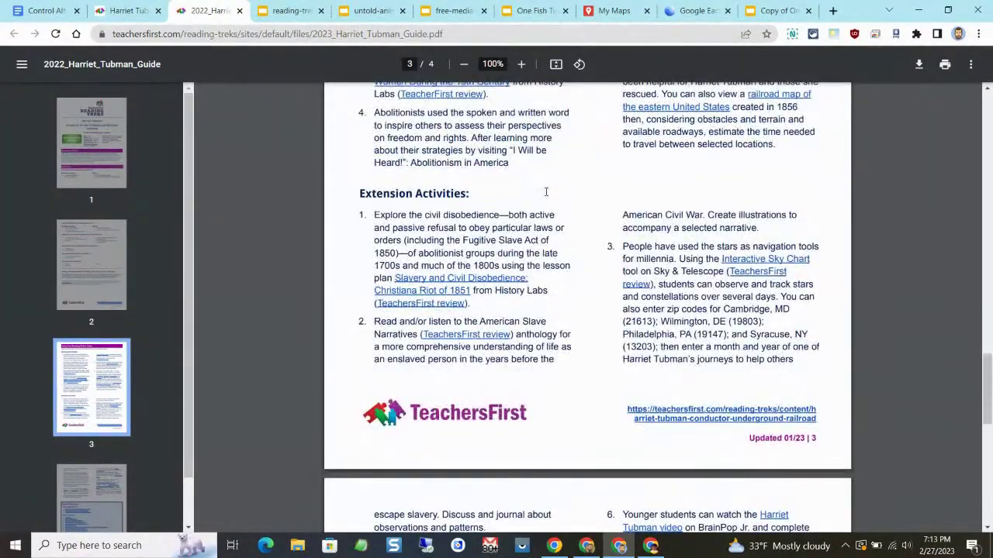
scroll(545, 193, "down", 4)
scroll(545, 193, "down", 9)
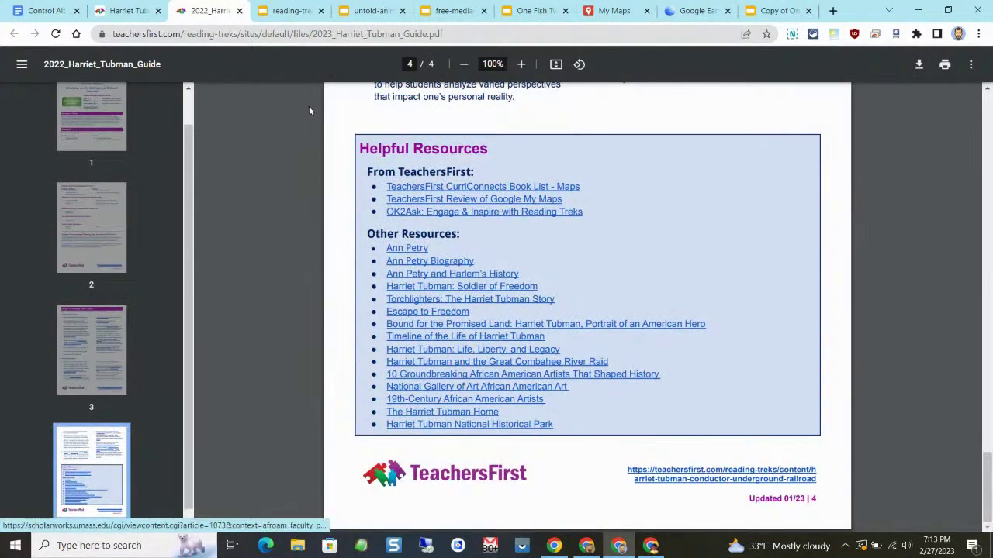
left_click(240, 10)
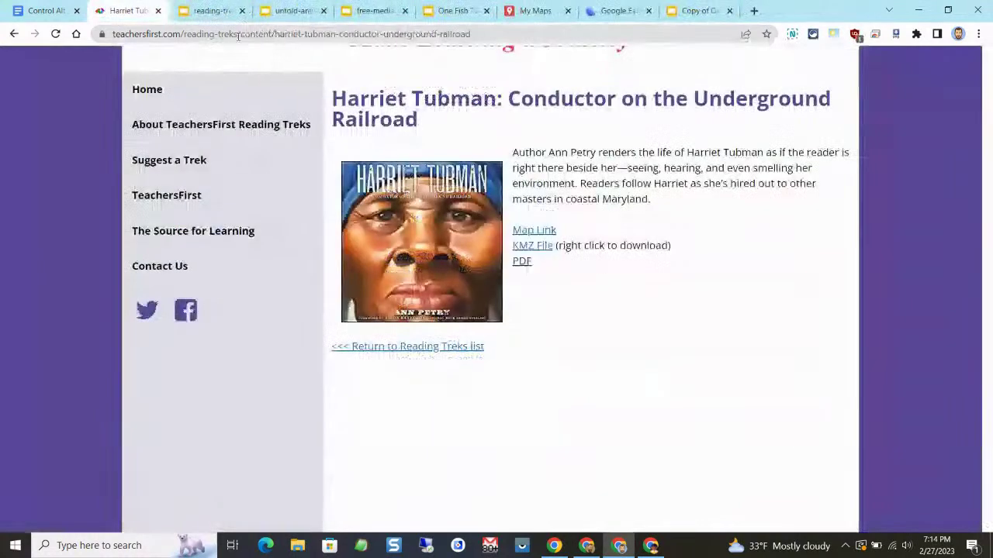
Open the map linked on the Harriet Tubman trek page and focus it on the eastern United States.
left_click(532, 231)
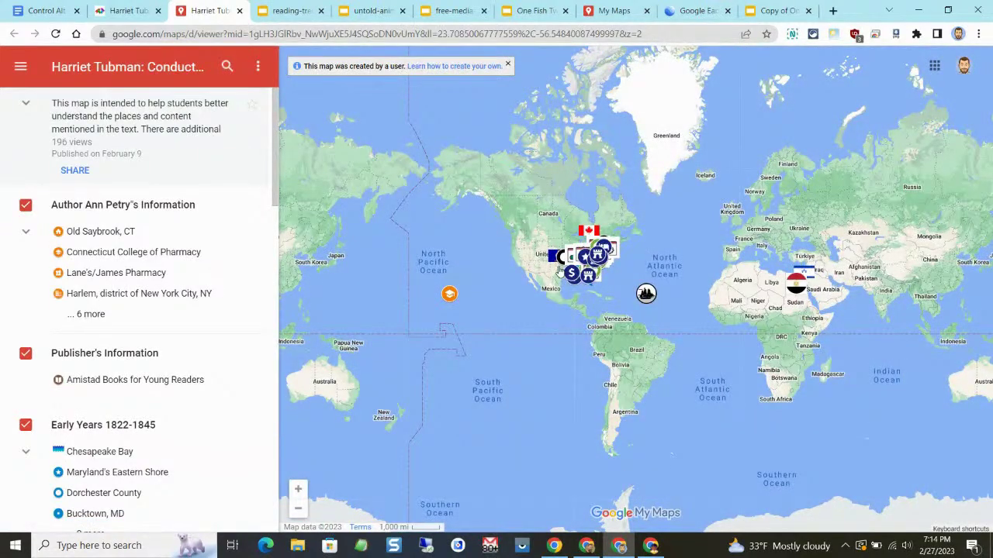
scroll(583, 259, "up", 3)
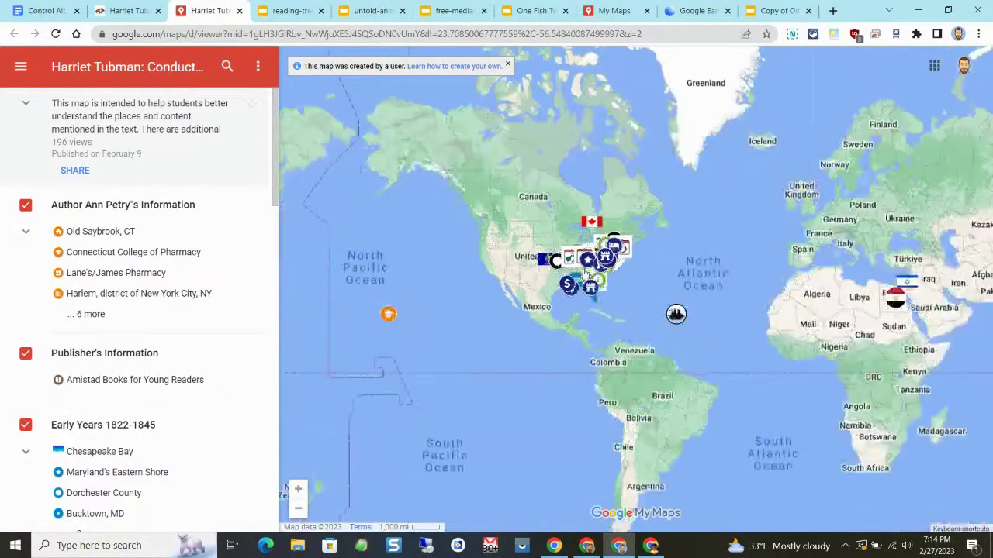
scroll(614, 280, "up", 1)
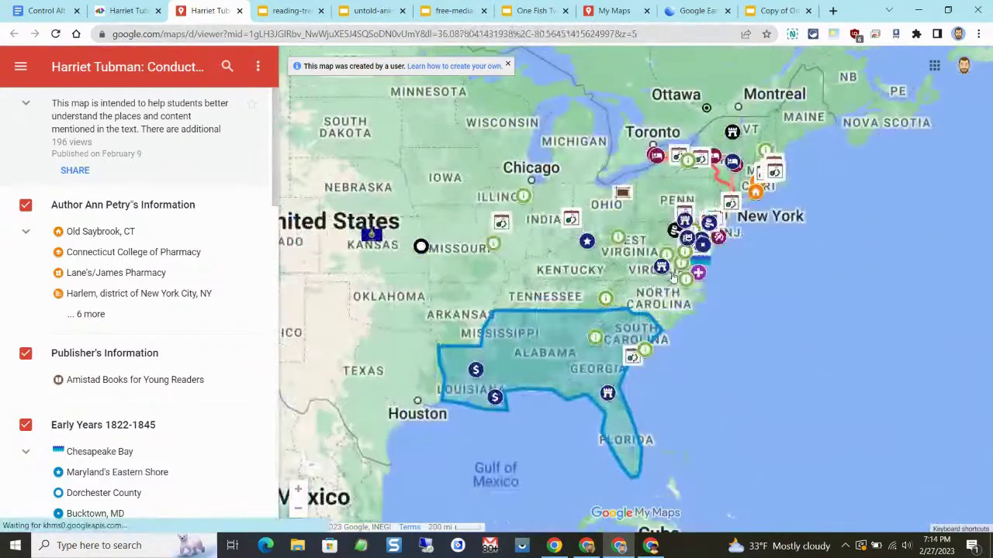
scroll(705, 224, "up", 1)
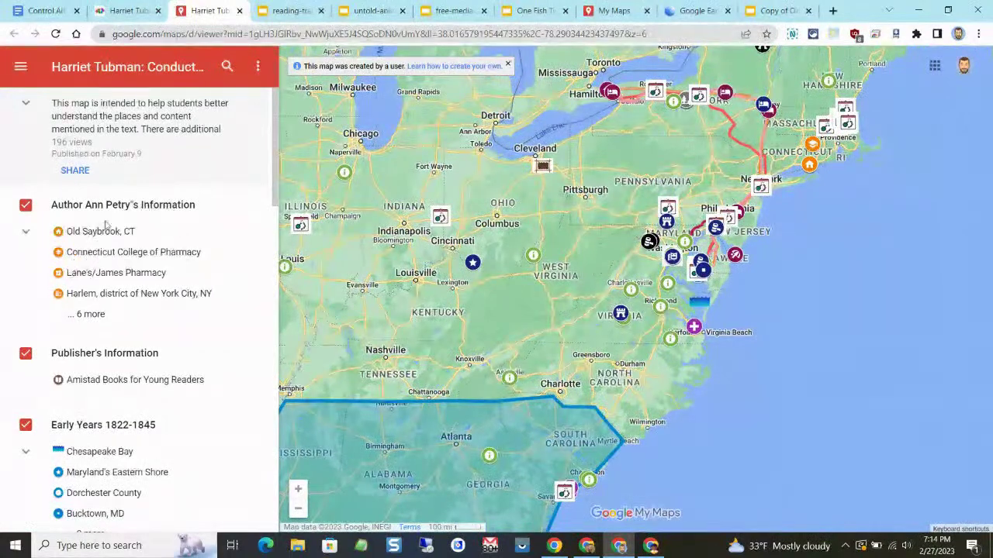
Examine the map's layers and places, from Publisher's Information and Early Years 1822-1845 through John Brown's Places and Others Named in the Story.
scroll(146, 236, "down", 2)
scroll(146, 243, "down", 2)
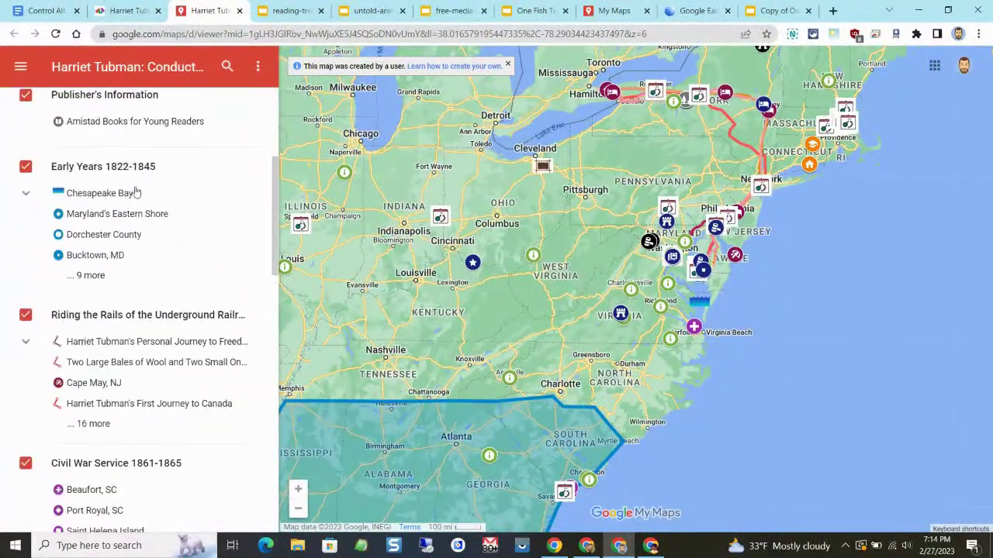
scroll(132, 192, "down", 2)
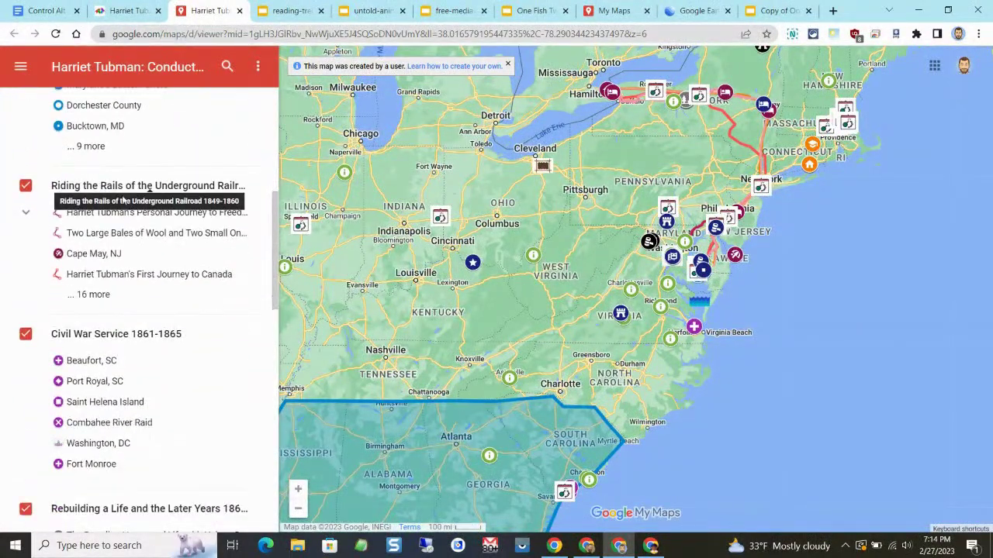
scroll(148, 247, "down", 4)
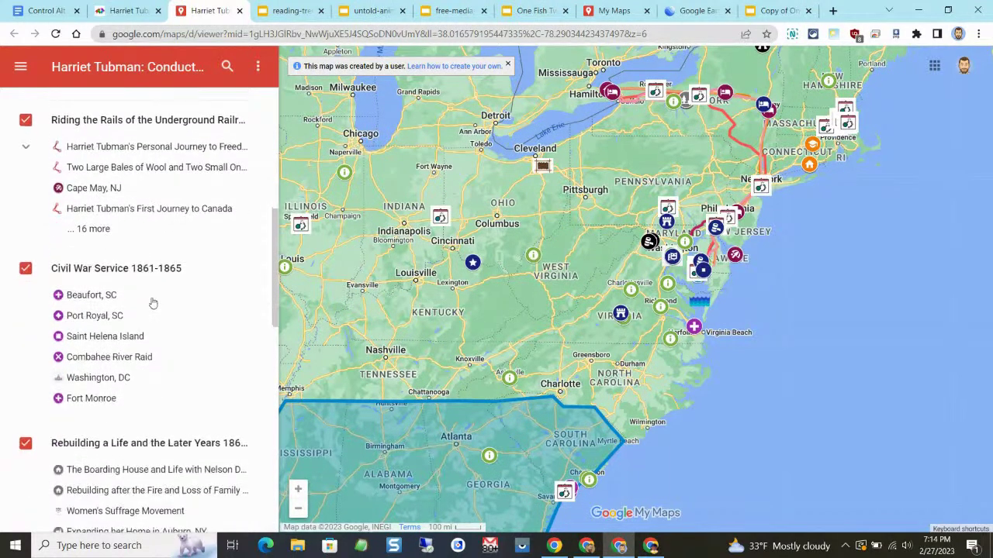
scroll(156, 288, "down", 2)
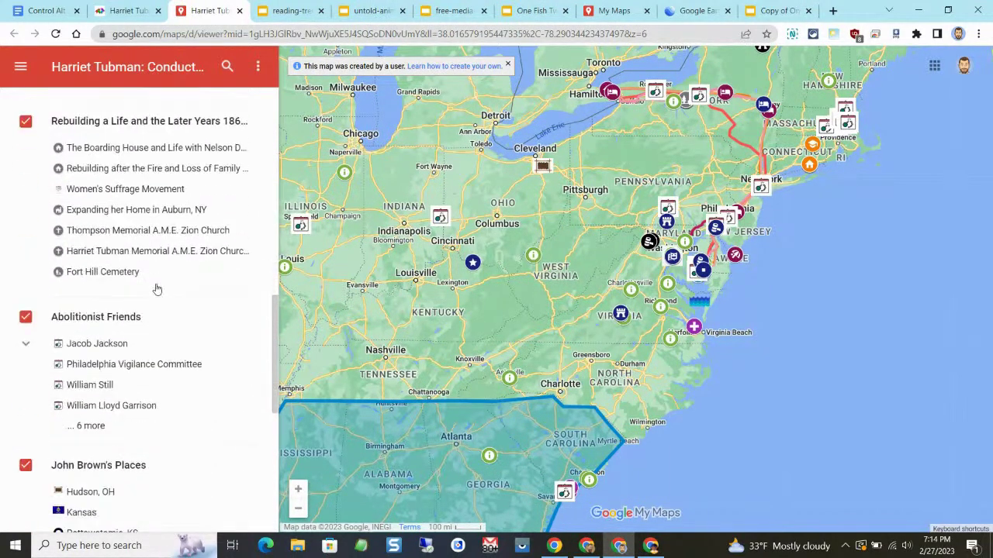
scroll(155, 283, "down", 3)
scroll(165, 272, "down", 4)
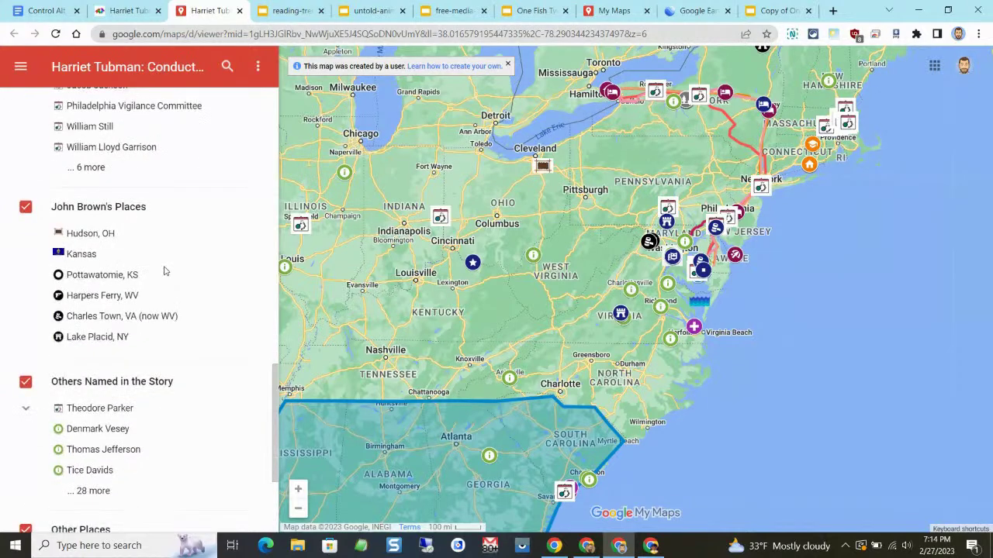
scroll(165, 273, "up", 4)
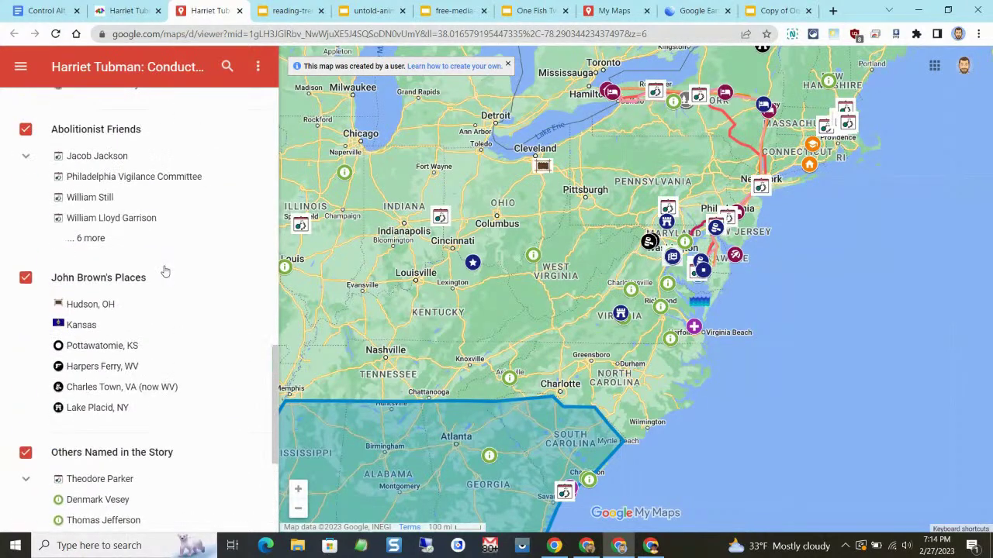
scroll(165, 270, "up", 1)
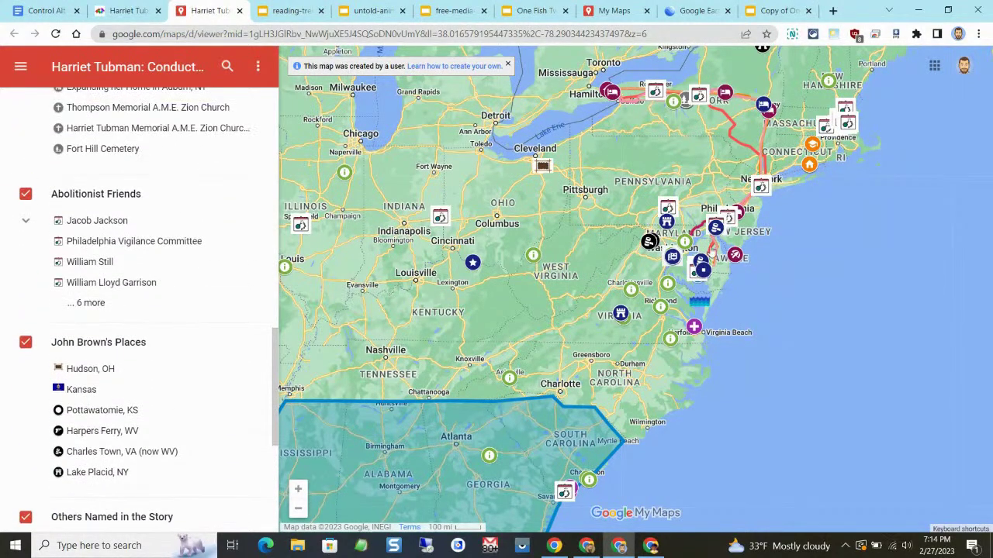
Open the Gettysburg Battlefields marker, look through its photos up to the last one, and close the photo viewer.
scroll(682, 233, "up", 2)
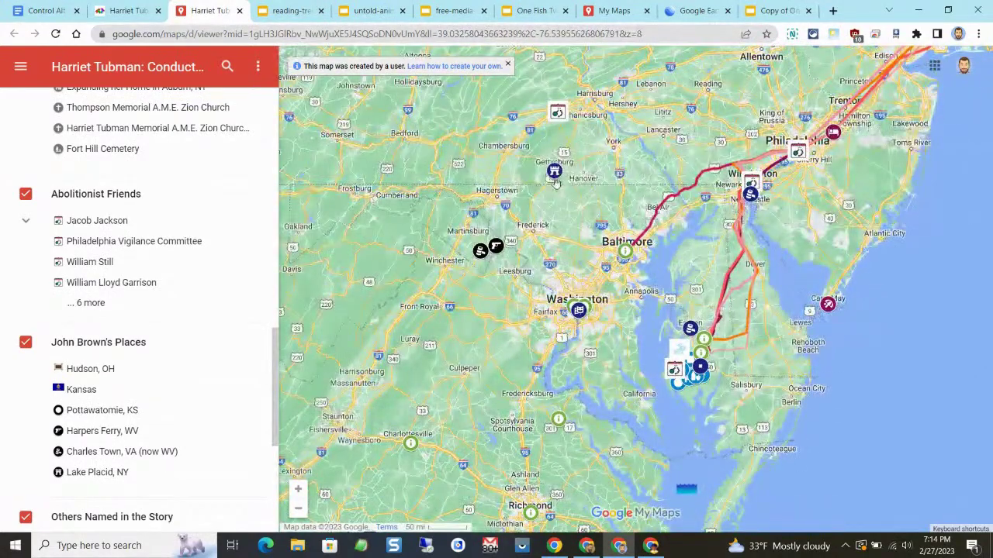
left_click(553, 173)
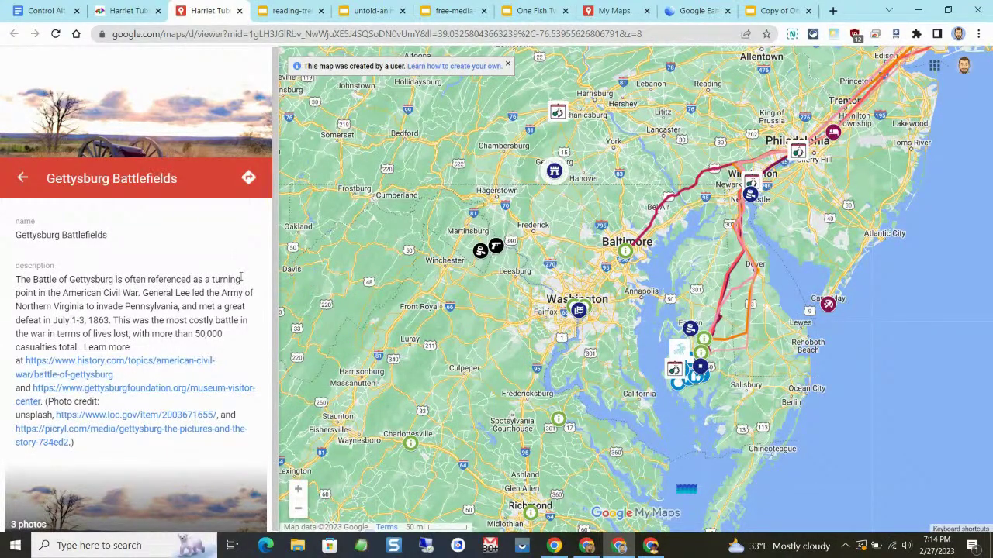
left_click(33, 526)
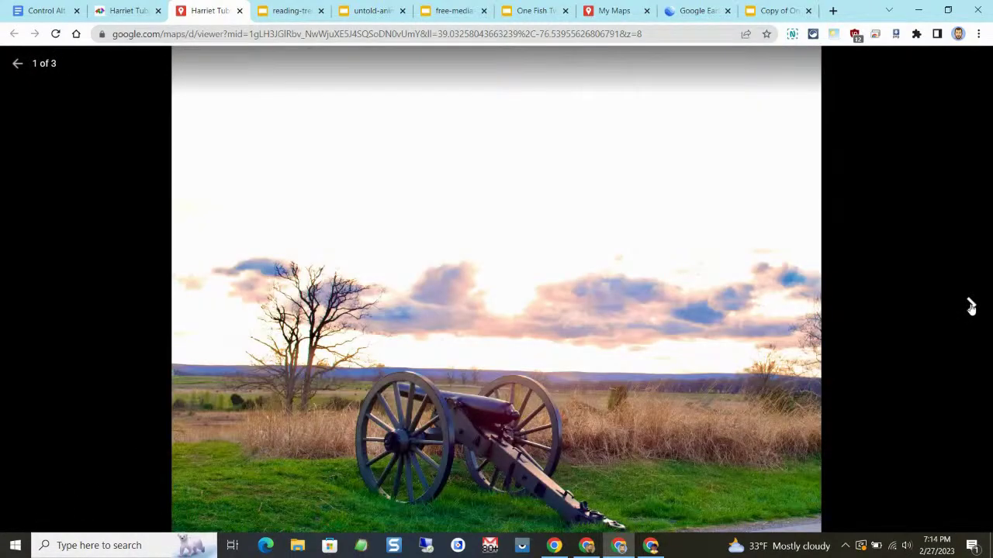
left_click(970, 307)
left_click(969, 308)
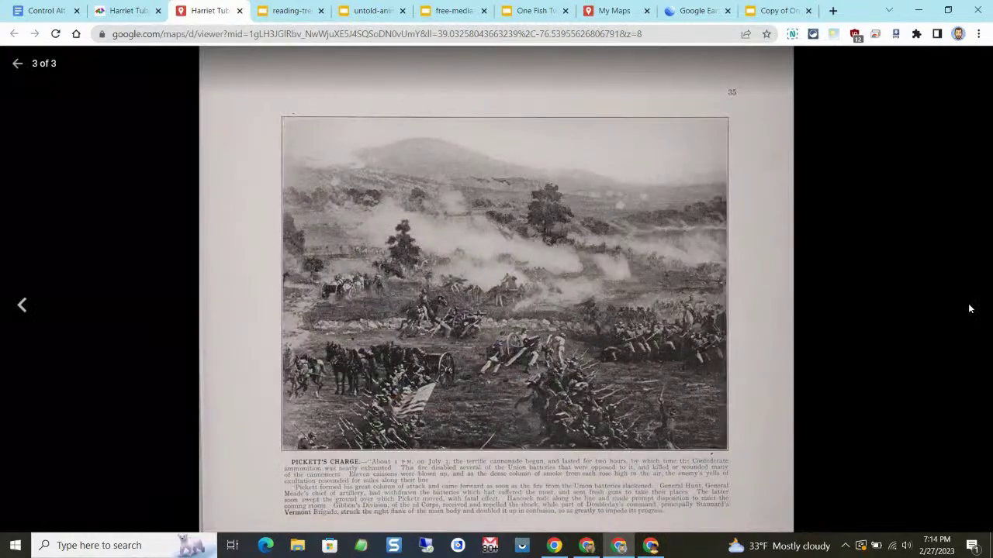
left_click(17, 63)
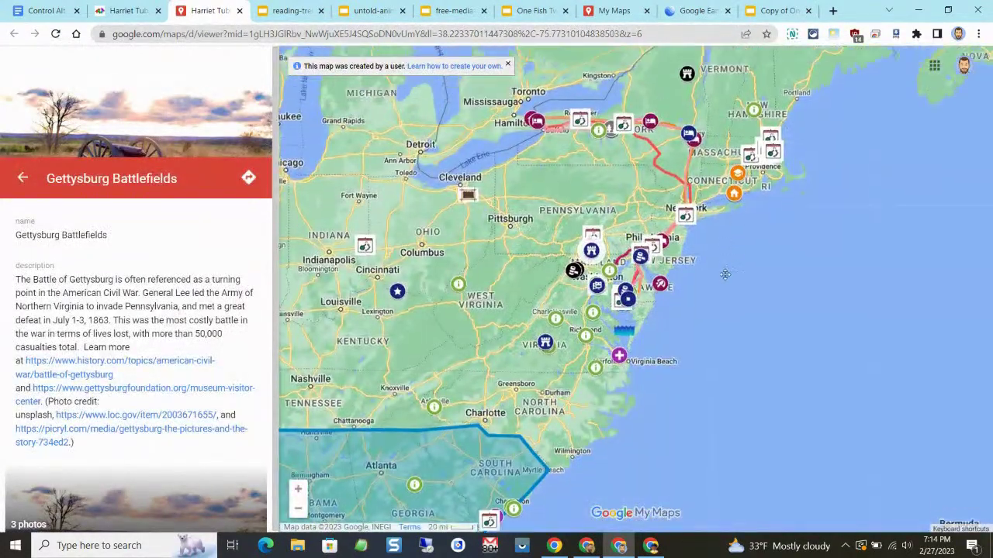
Leave the Gettysburg details and open Maryland's Eastern Shore from the Early Years 1822-1845 layer.
left_click(23, 179)
scroll(184, 228, "up", 4)
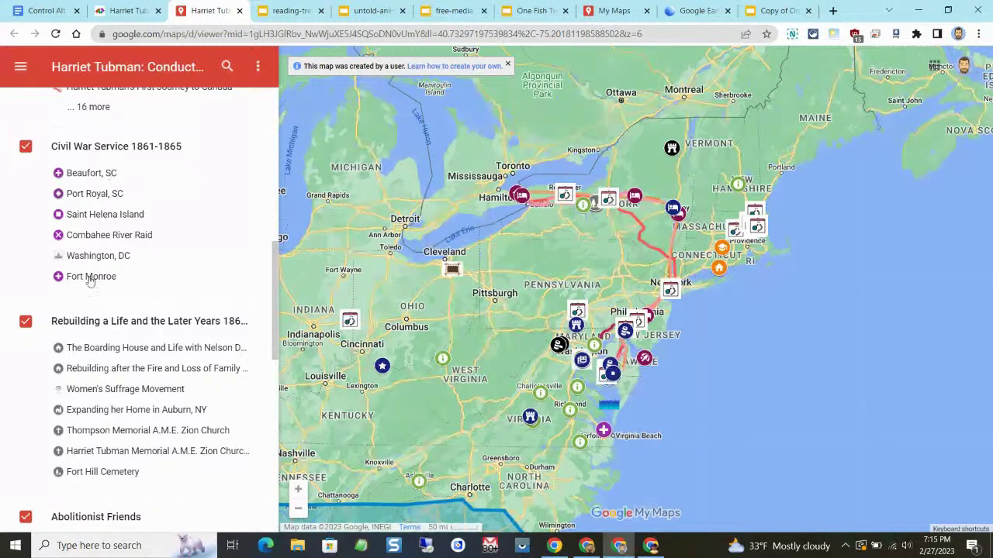
scroll(130, 302, "up", 6)
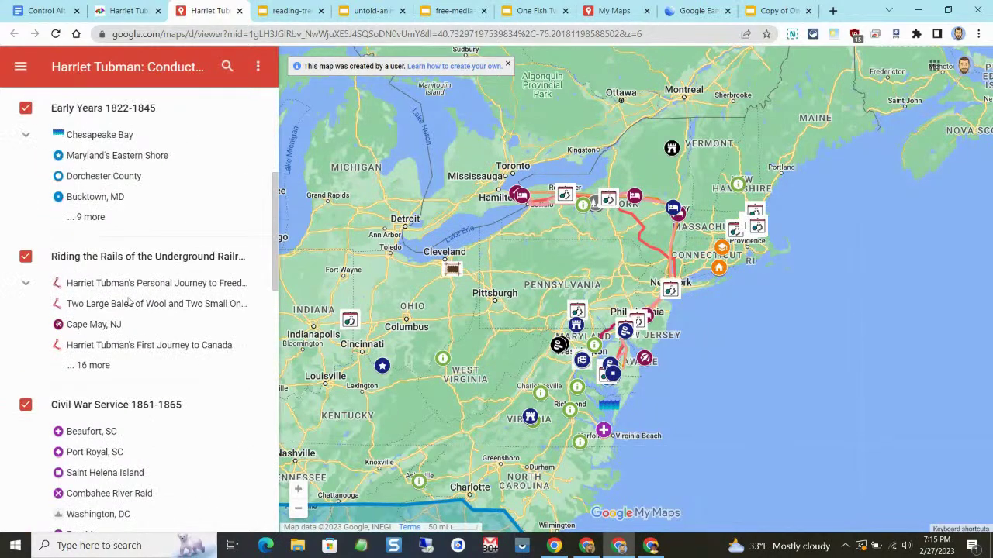
scroll(128, 301, "down", 2)
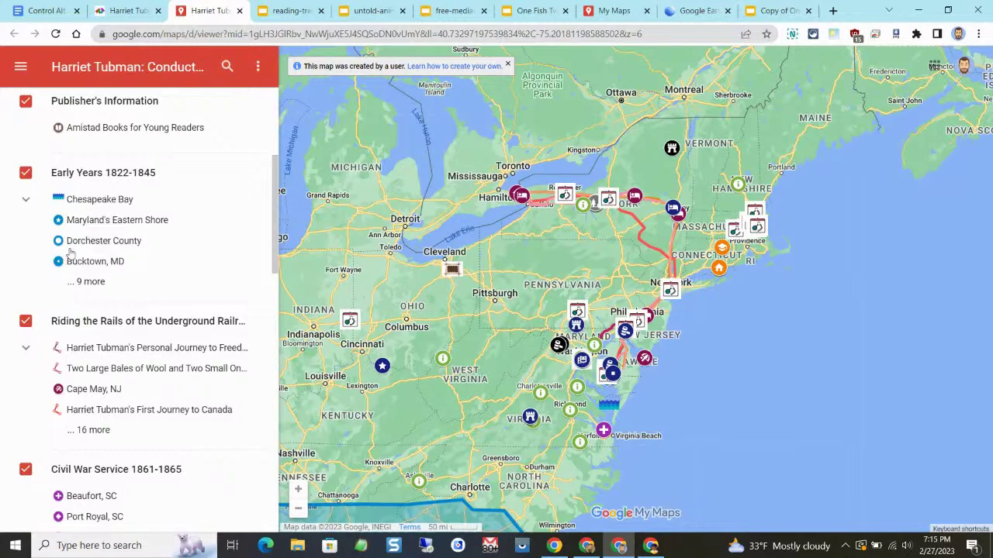
left_click(102, 222)
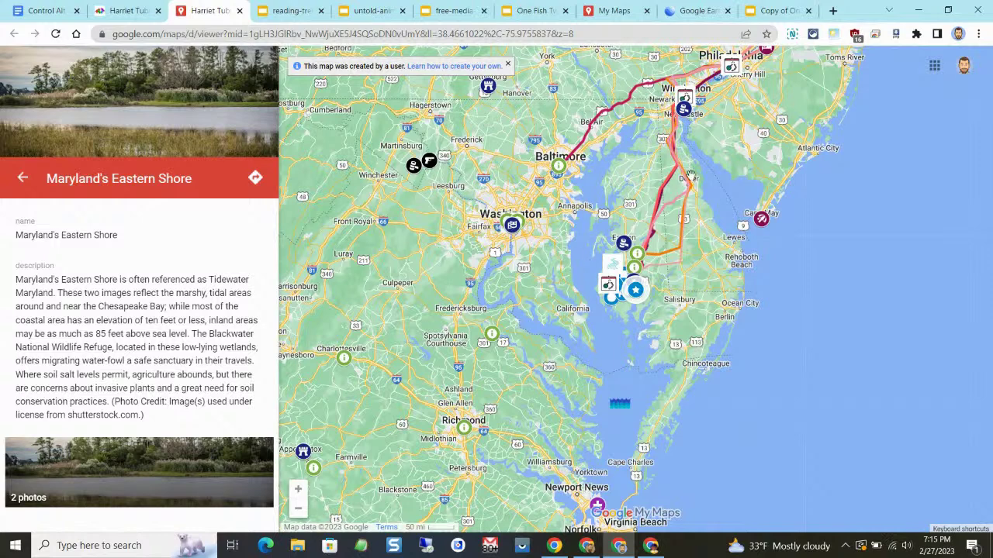
Return to the Harriet Tubman trek page and download its KMZ file.
left_click(129, 14)
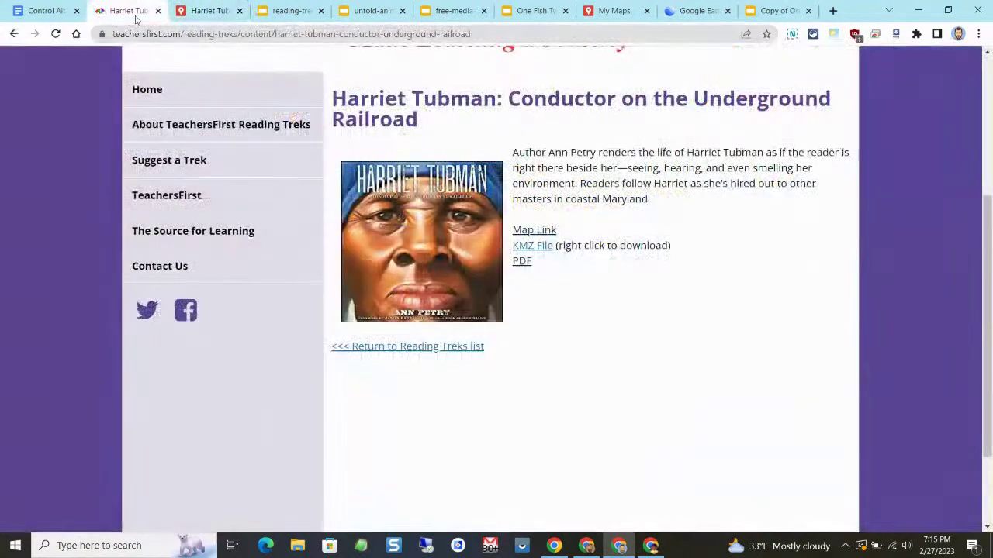
left_click(531, 246)
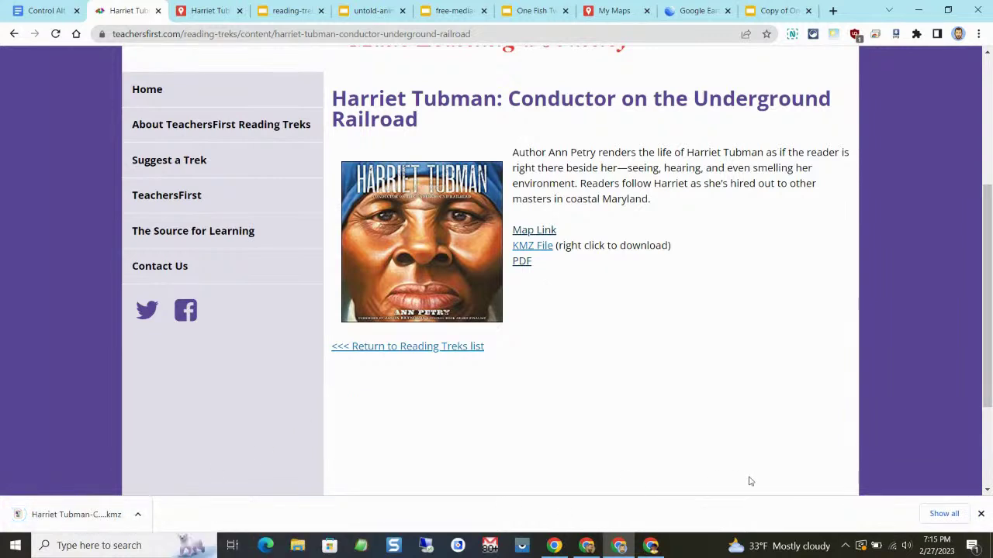
View the list of owned maps in Google My Maps, and go back to the published Harriet Tubman map.
left_click(618, 13)
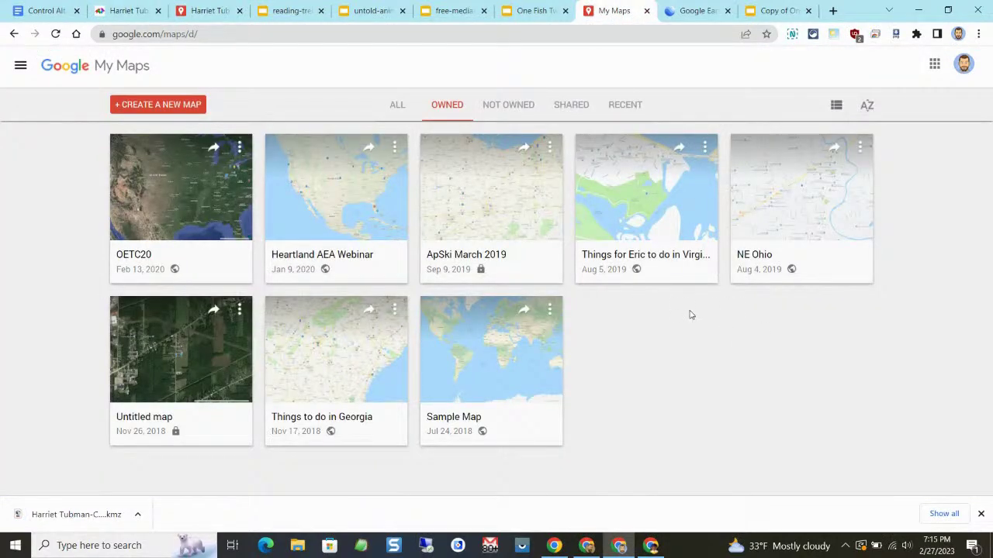
left_click(206, 11)
scroll(531, 229, "down", 1)
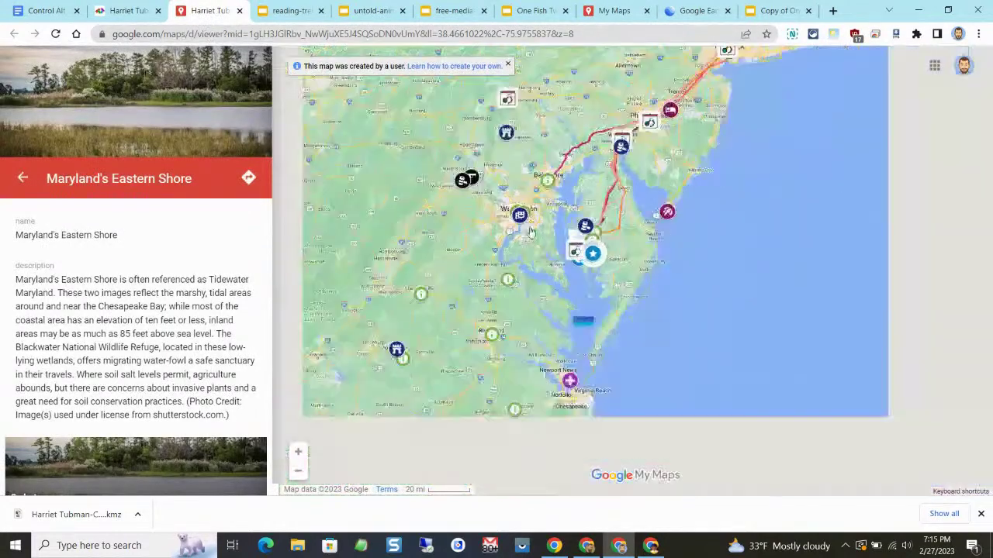
scroll(530, 226, "up", 1)
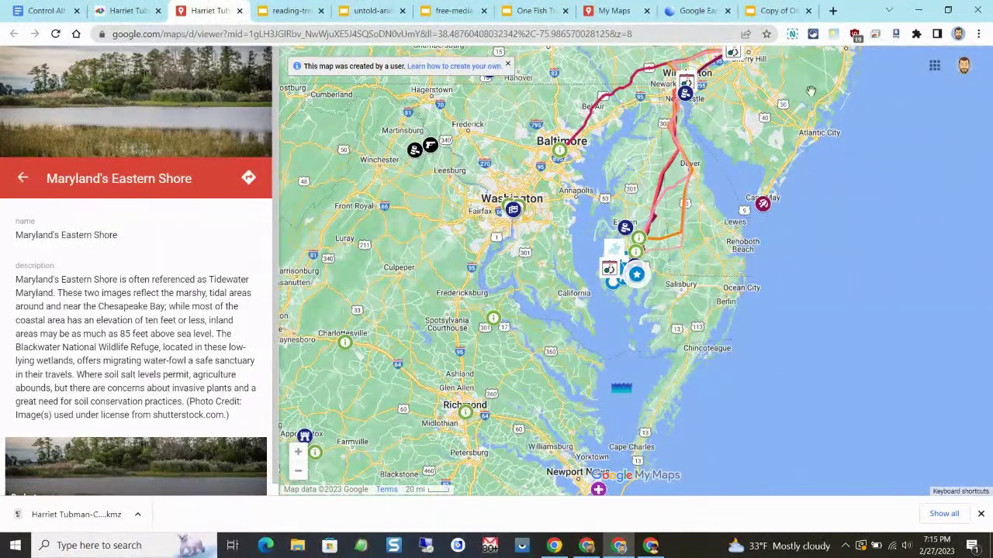
Create a new map in Google My Maps and import the Harriet Tubman KMZ file from the Downloads folder.
left_click(617, 16)
left_click(165, 109)
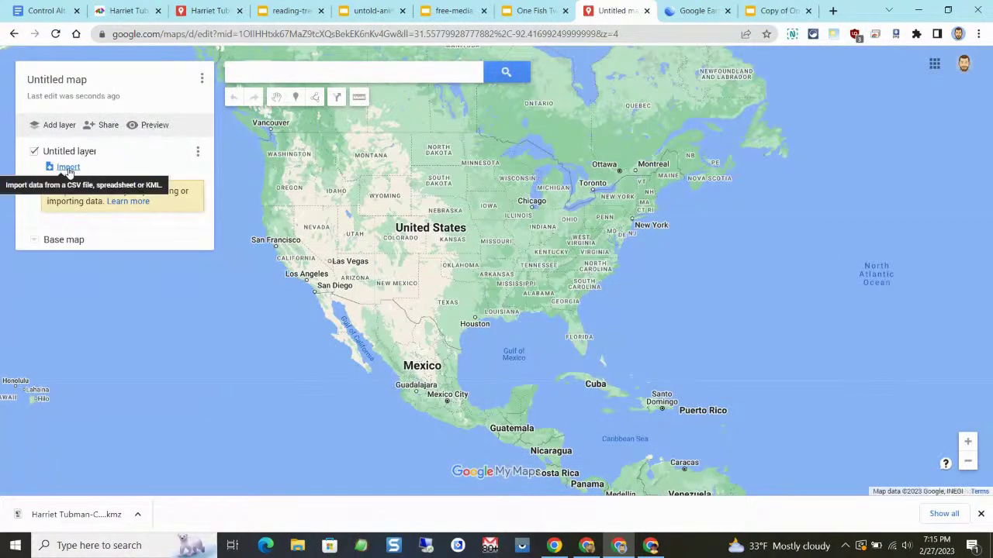
left_click(66, 169)
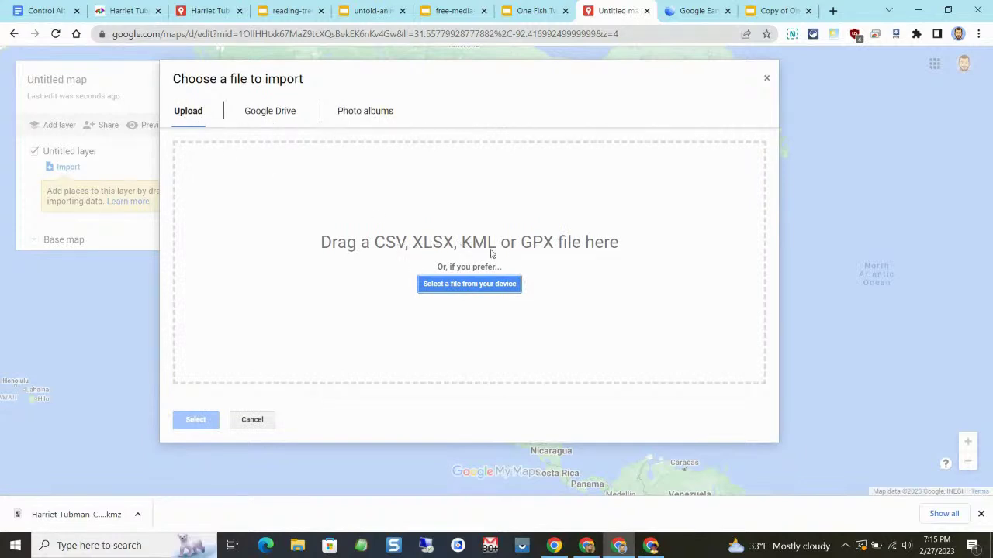
left_click(474, 284)
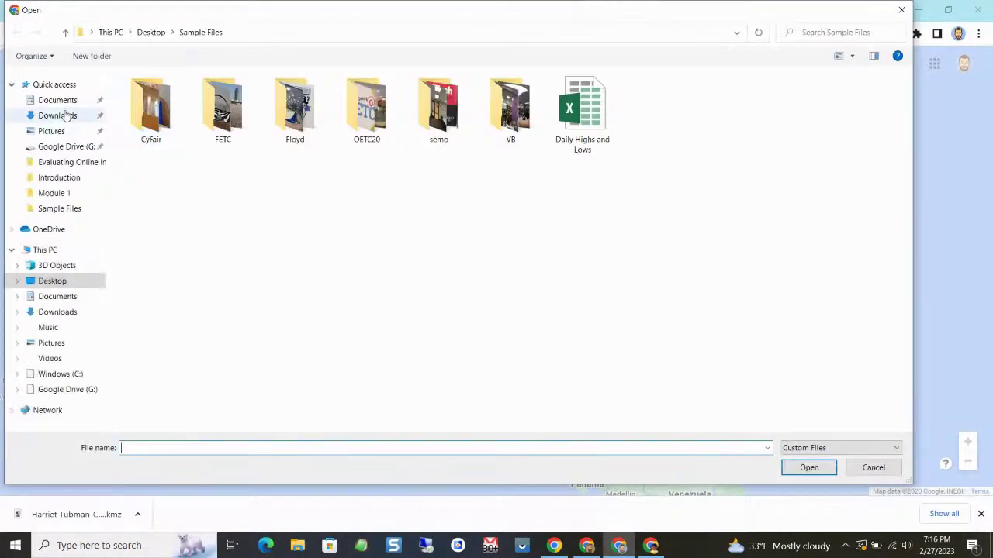
left_click(66, 114)
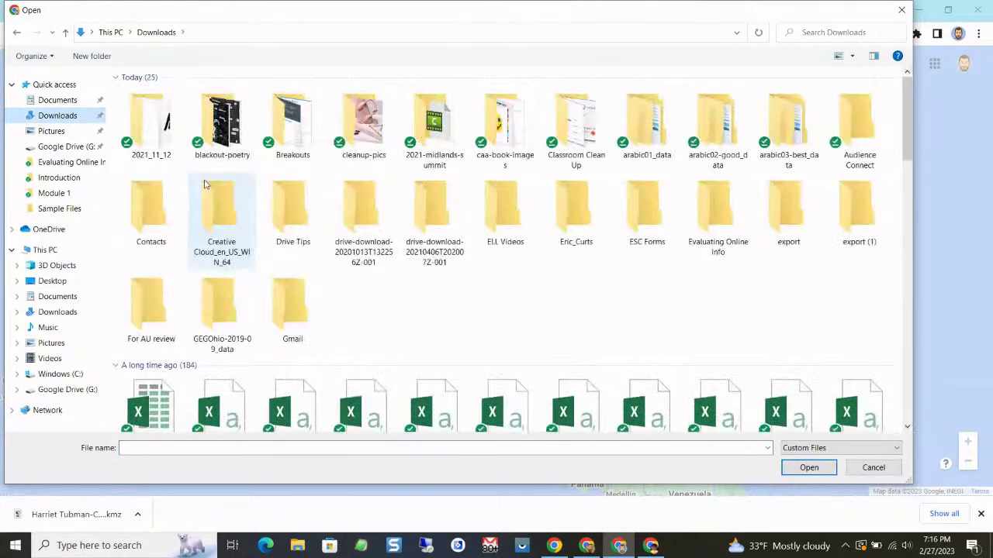
double_click(155, 116)
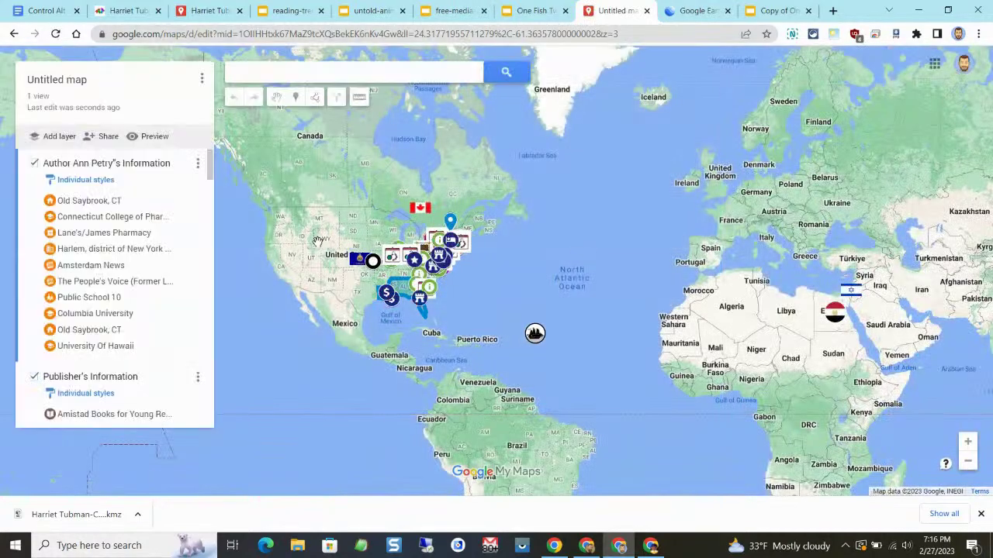
View the Thomas Jefferson marker's details and its Edit option on the imported map, and close its info card.
scroll(425, 260, "up", 3)
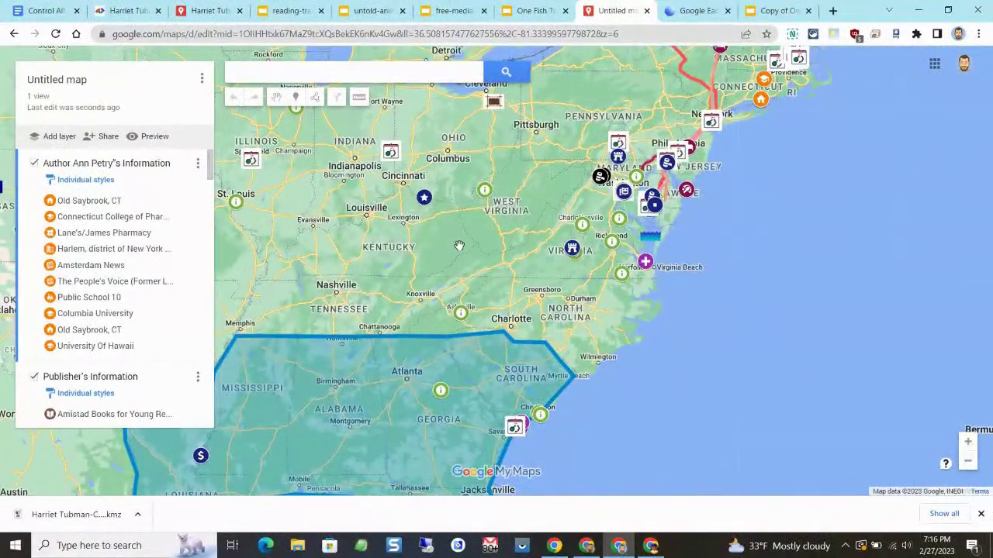
scroll(454, 249, "up", 1)
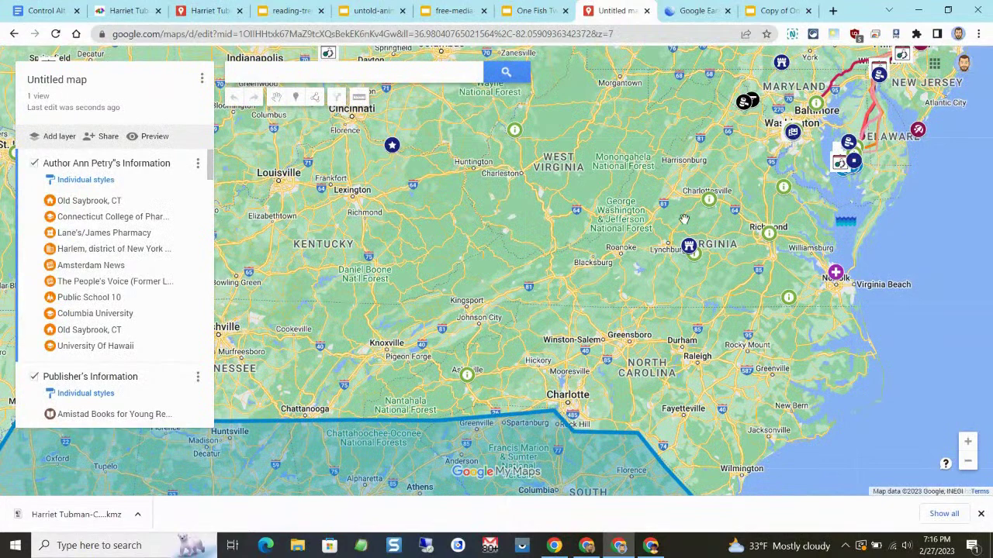
left_click(711, 201)
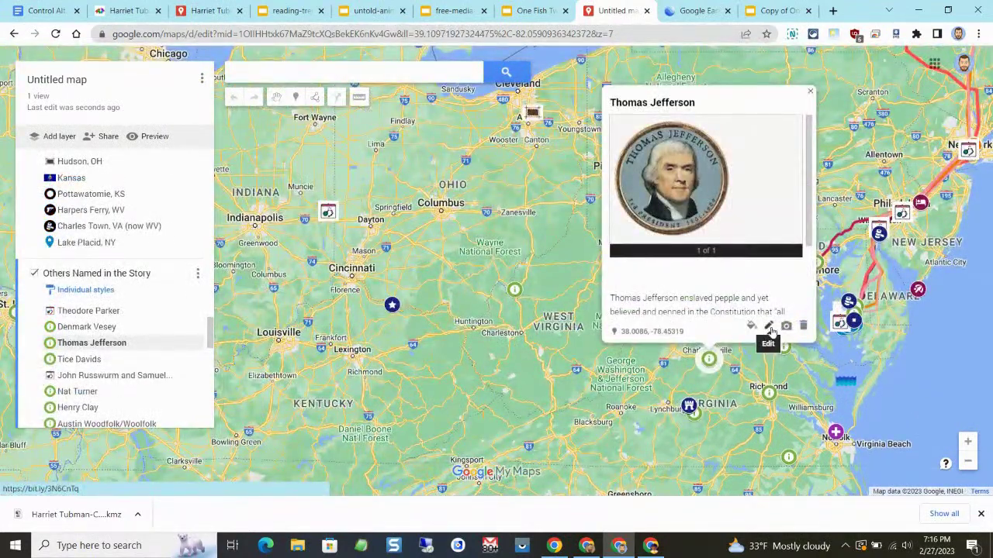
left_click(809, 92)
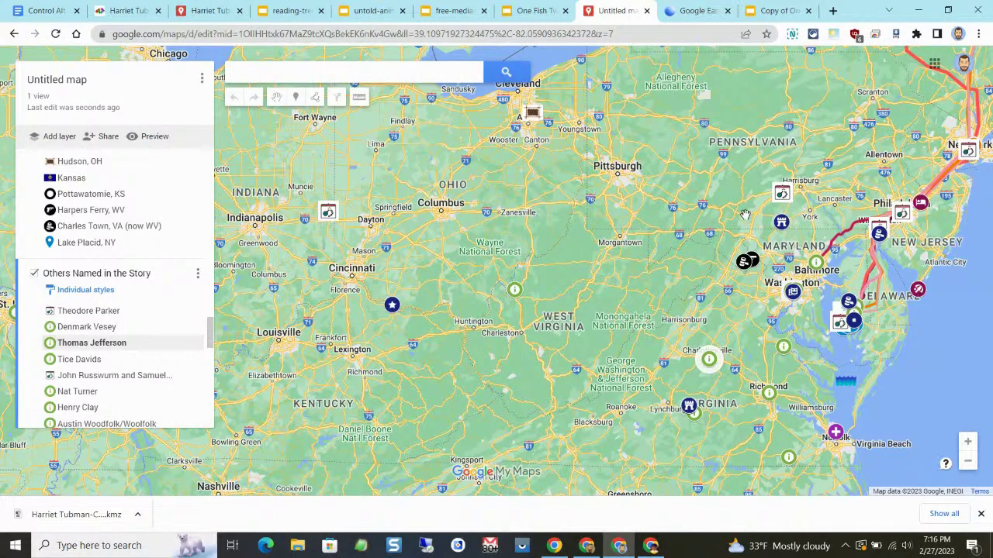
Switch to Google Earth, create an empty KML file project, and go back to the Projects list.
left_click(698, 11)
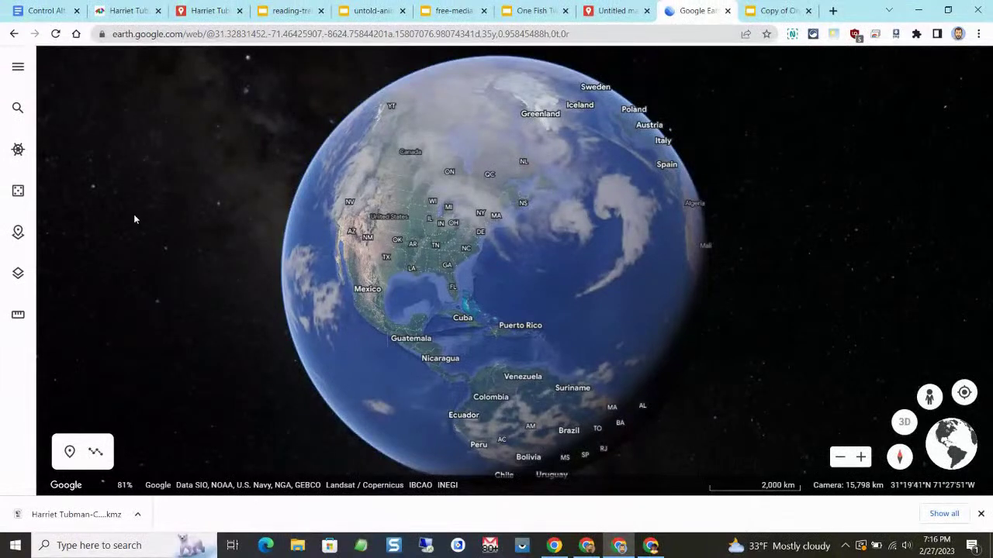
left_click(17, 234)
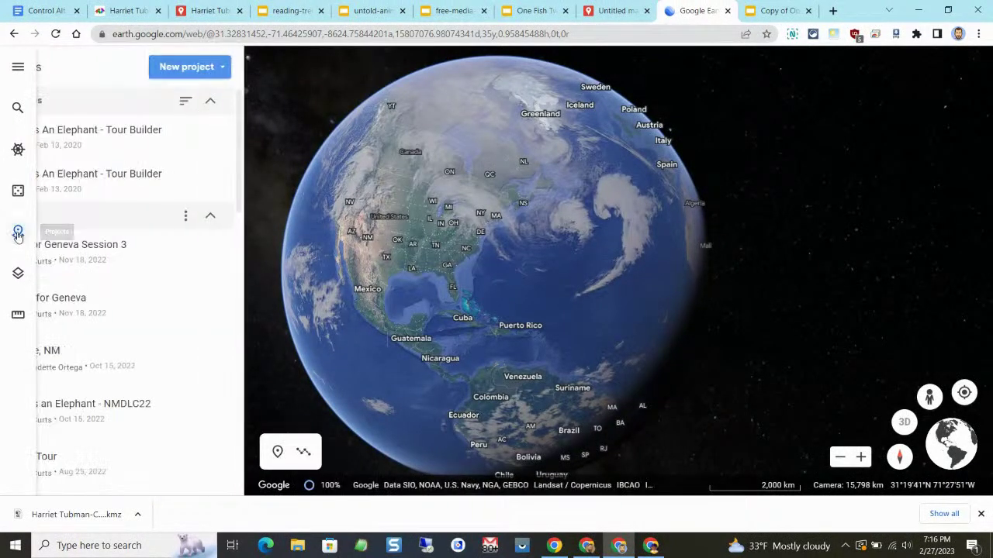
left_click(267, 69)
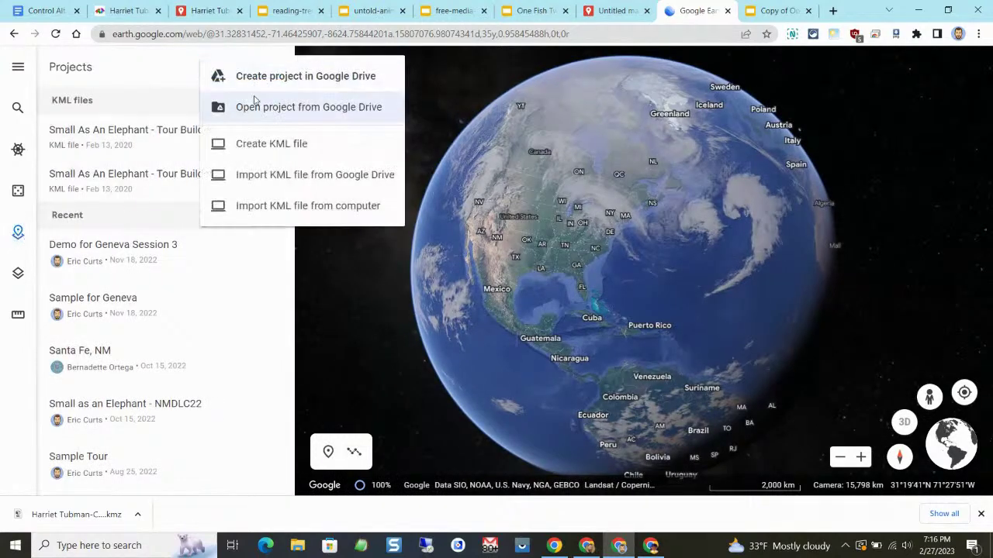
left_click(269, 145)
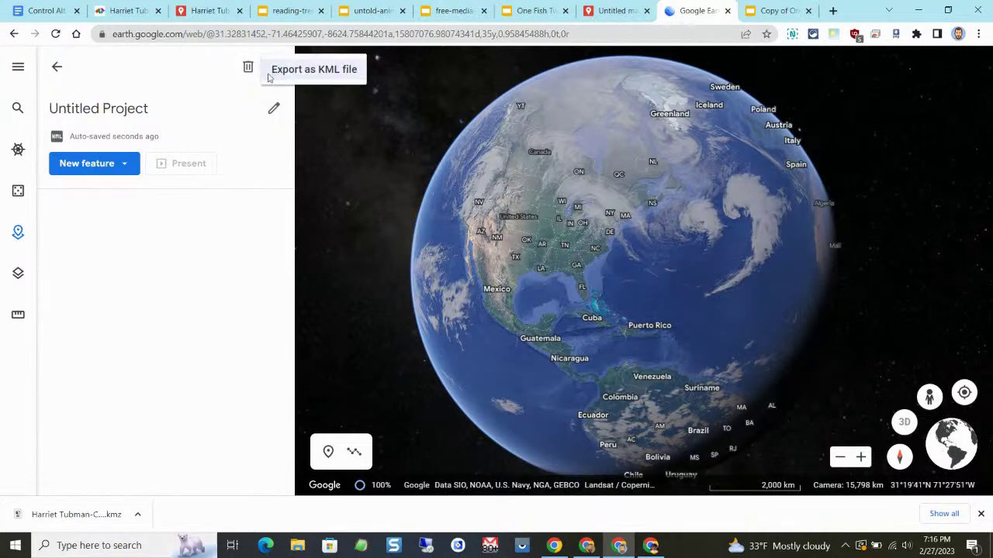
left_click(56, 67)
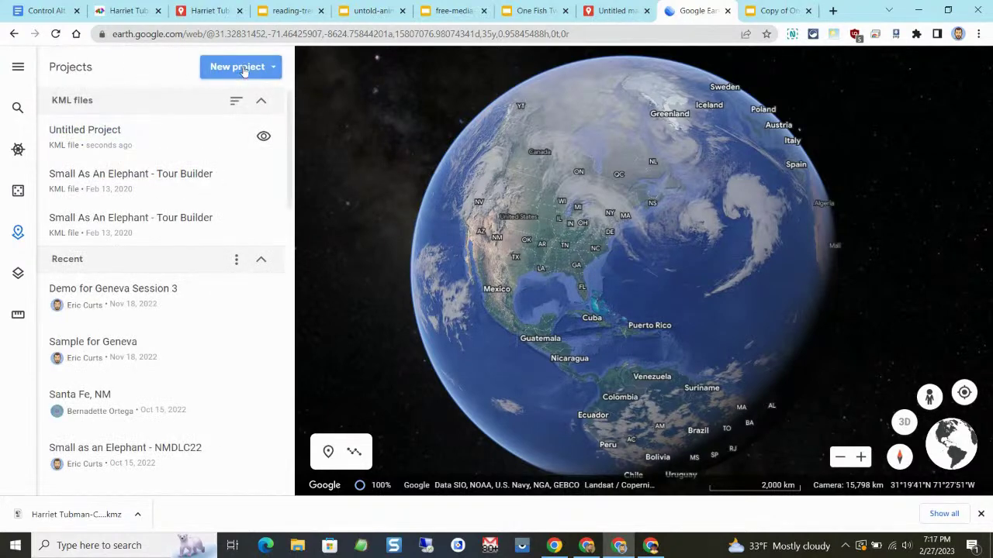
Import the downloaded Harriet Tubman KMZ file from the computer's Downloads folder as a Google Earth project.
left_click(243, 70)
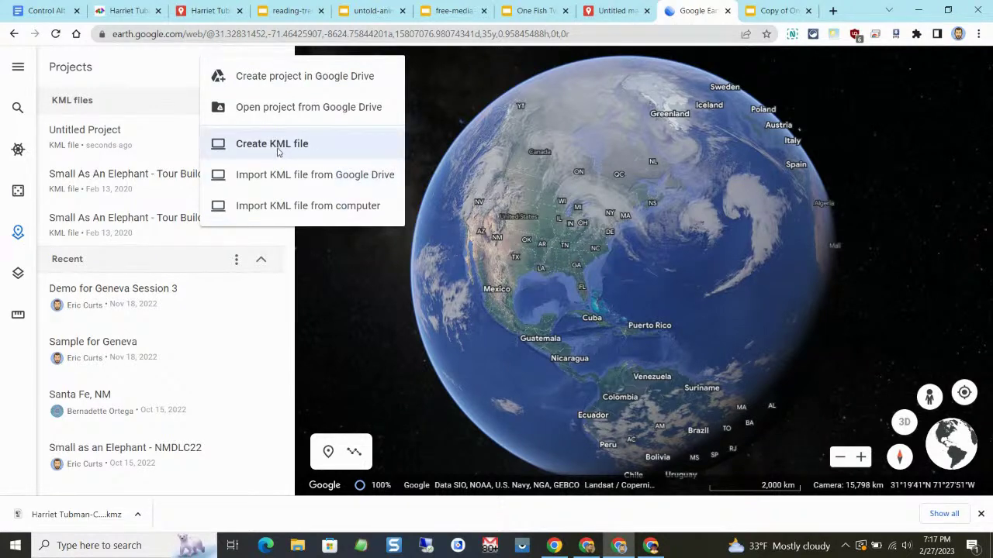
left_click(279, 205)
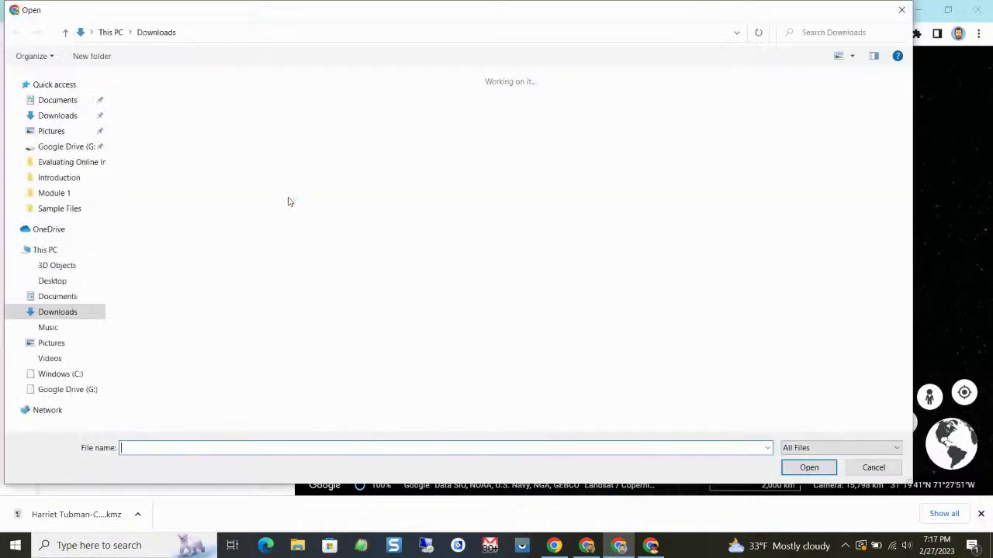
left_click(132, 106)
double_click(132, 106)
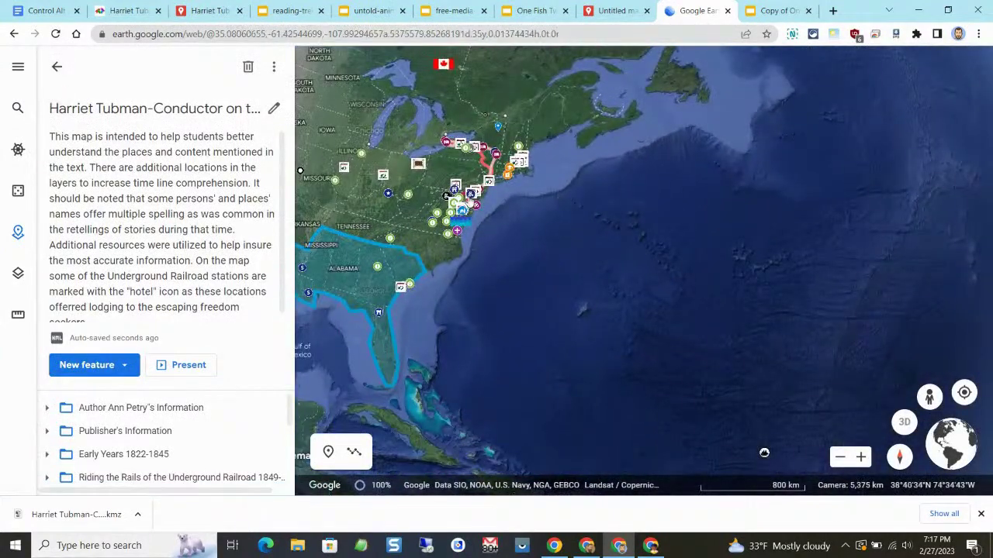
View the imported markers around Chesapeake Bay and the places listed in the Author Ann Petry's Information folder.
scroll(468, 198, "up", 3)
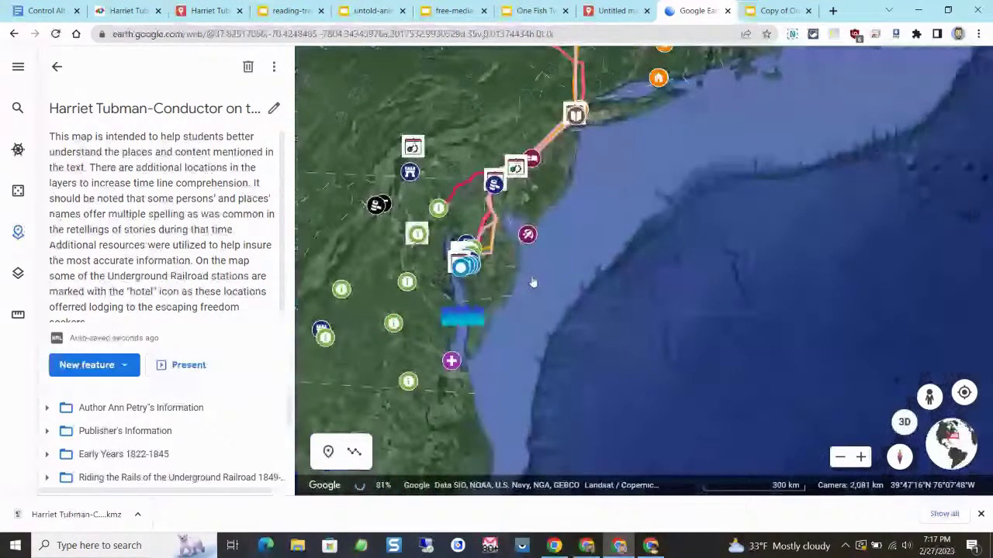
scroll(533, 283, "up", 5)
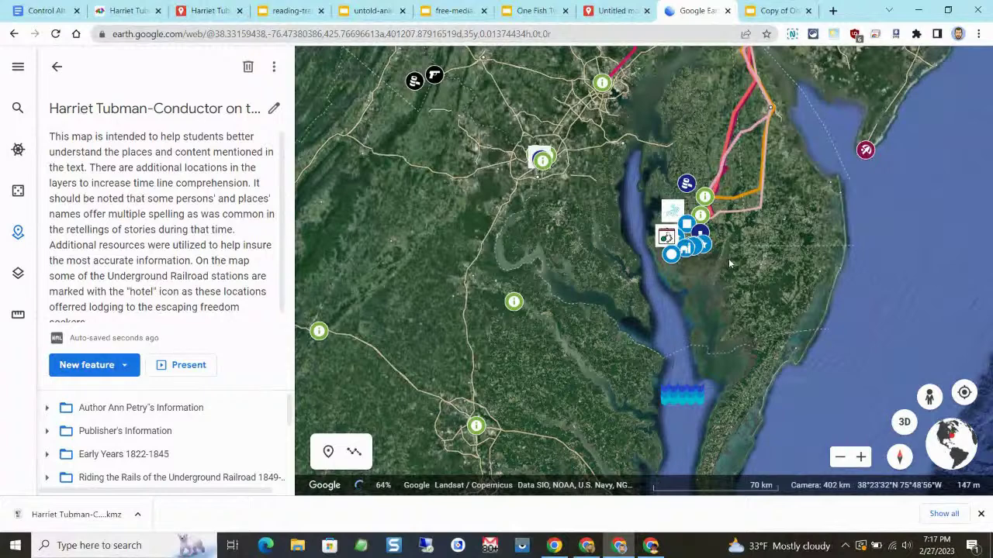
left_click(124, 407)
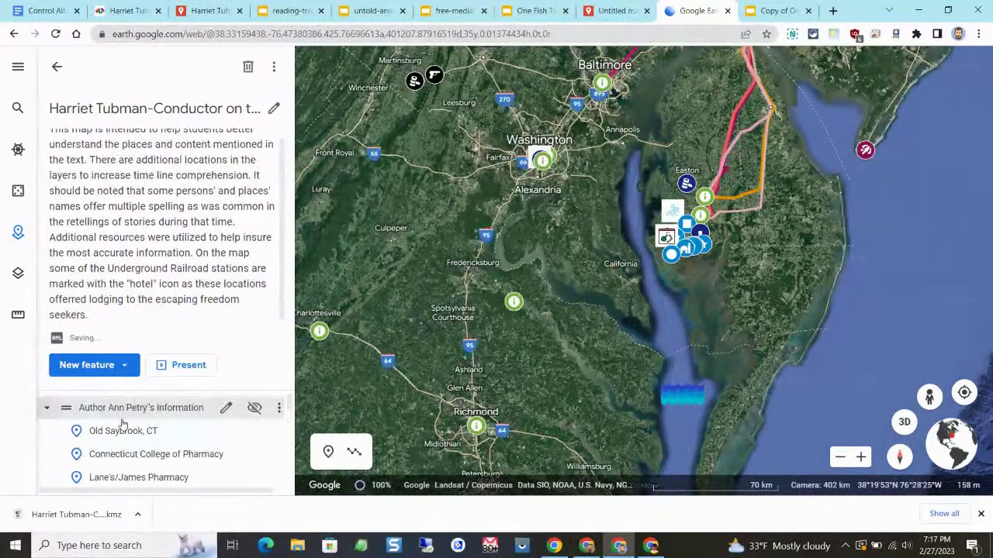
scroll(123, 408, "down", 1)
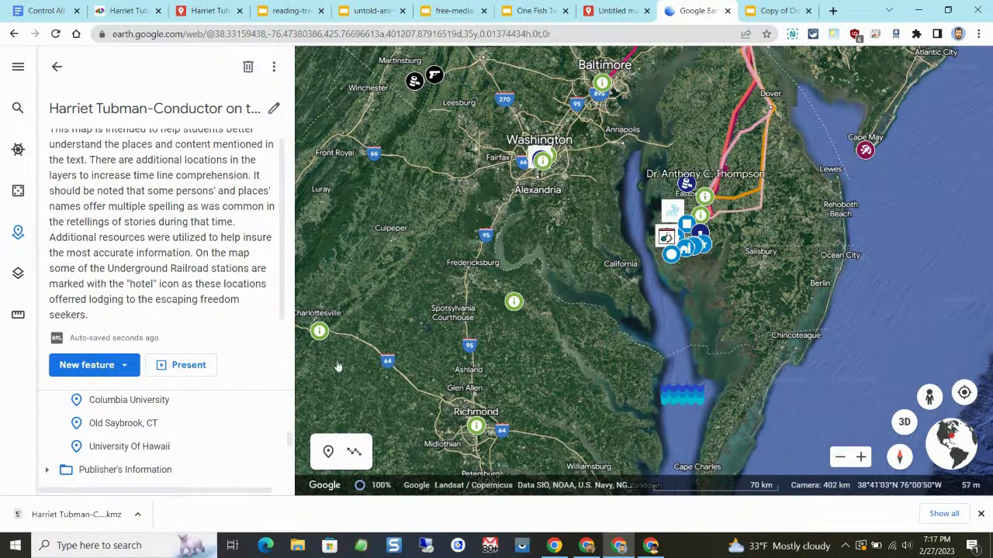
Present the Harriet Tubman project, view its table of contents and the Cook's Farm marker's details, and exit the presentation.
left_click(188, 366)
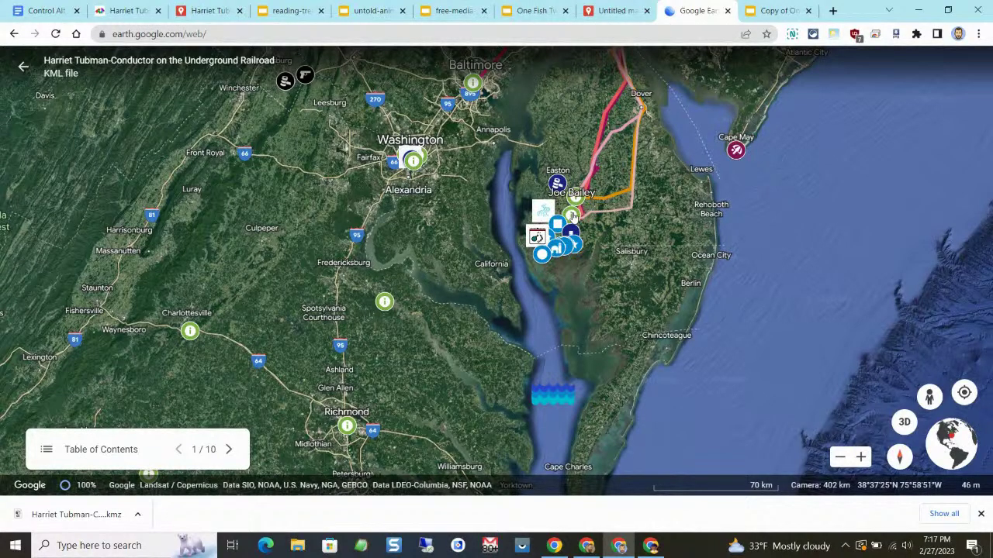
left_click(572, 217)
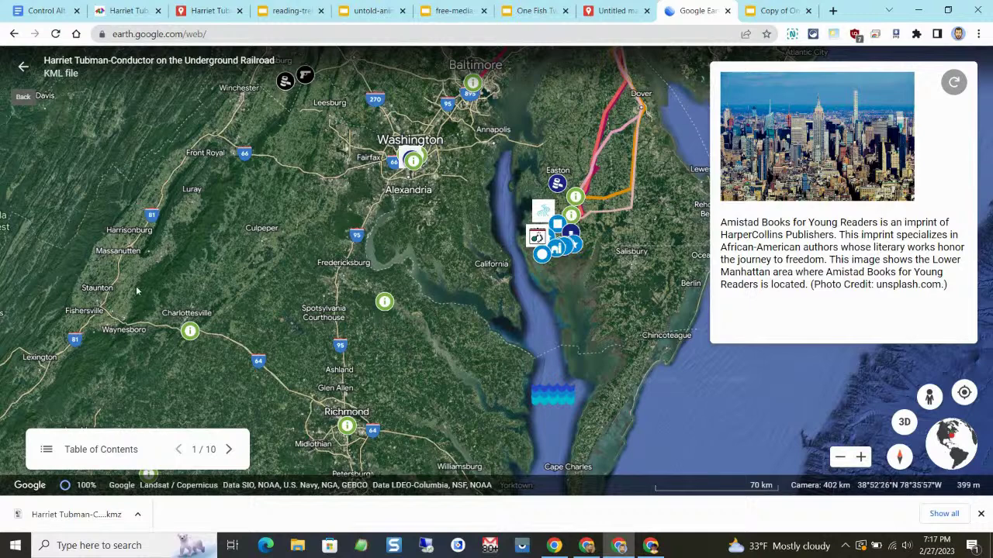
left_click(46, 449)
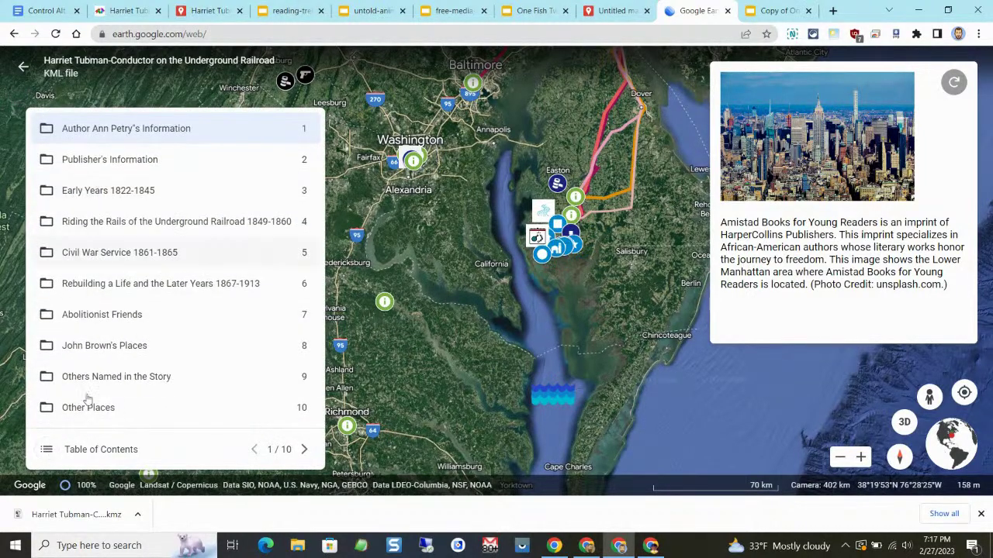
left_click(45, 452)
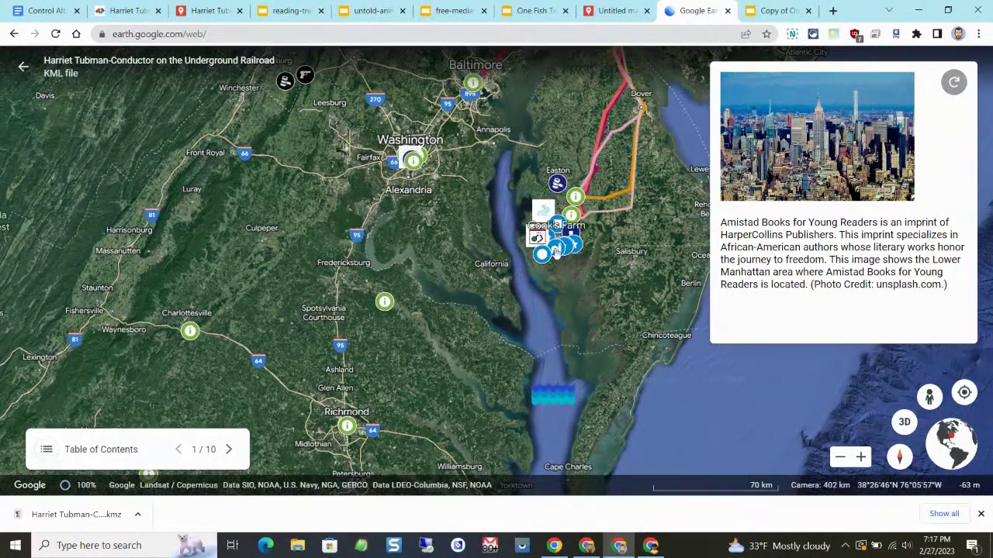
left_click(611, 254)
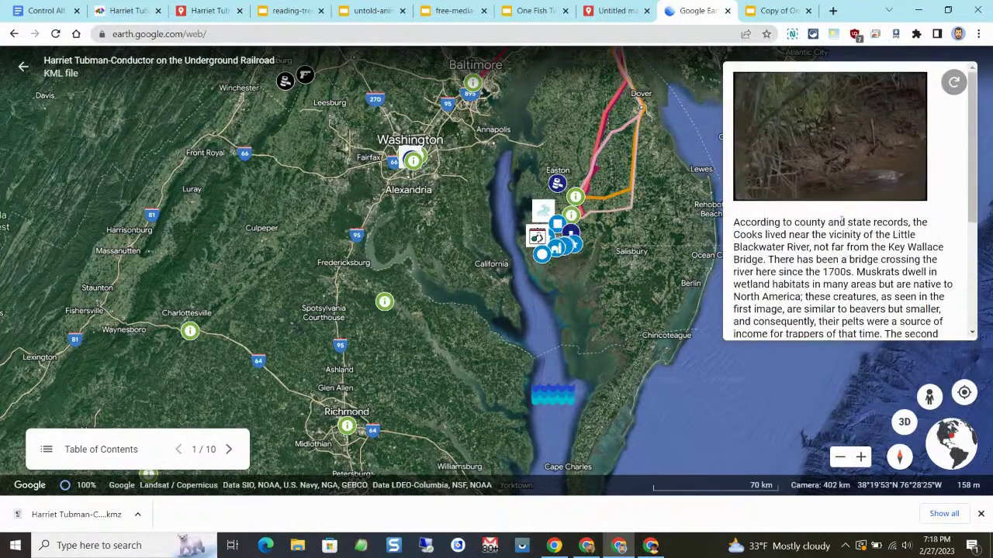
left_click(23, 67)
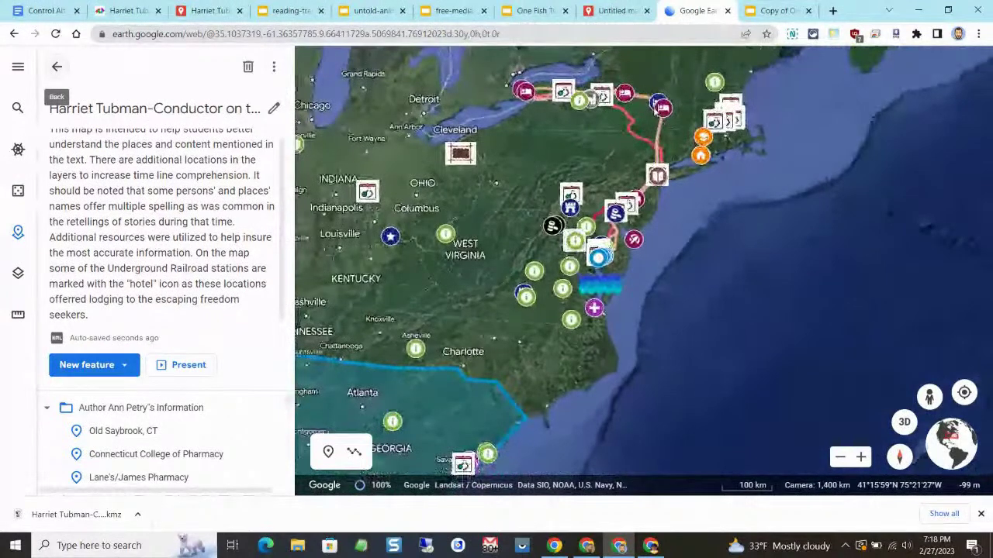
Return to the TeachersFirst Reading Treks home page and look through the list of available book treks.
left_click(129, 11)
left_click(14, 33)
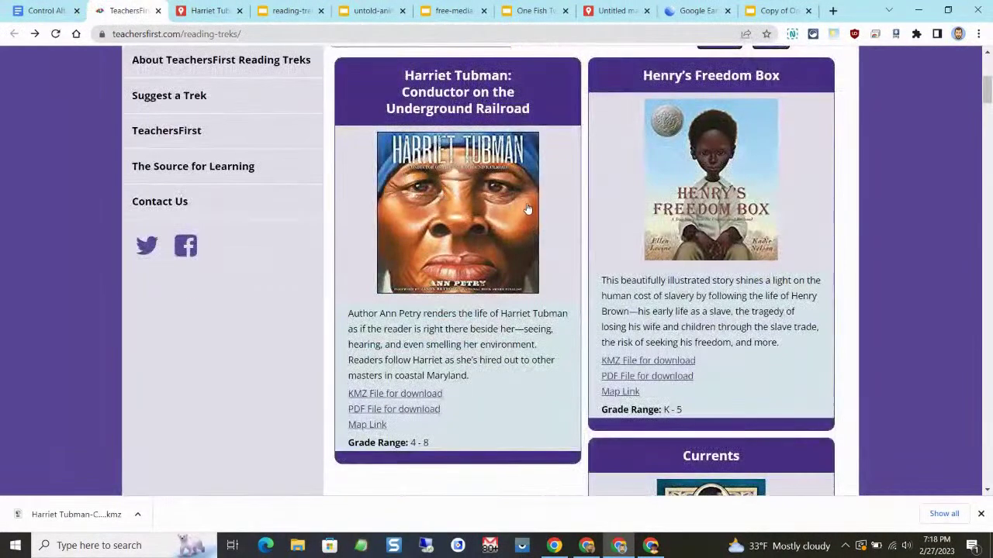
scroll(548, 209, "down", 15)
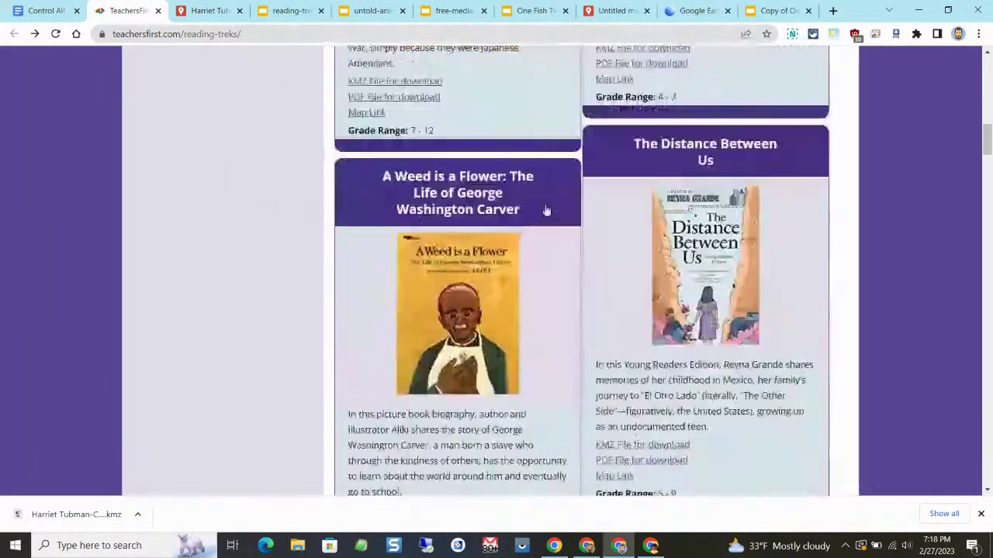
scroll(547, 209, "down", 10)
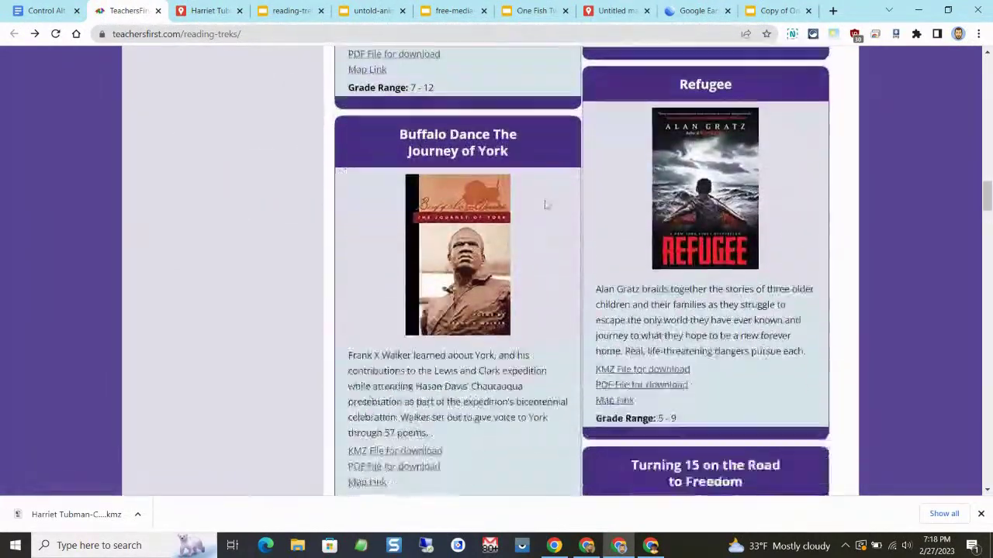
scroll(545, 203, "down", 10)
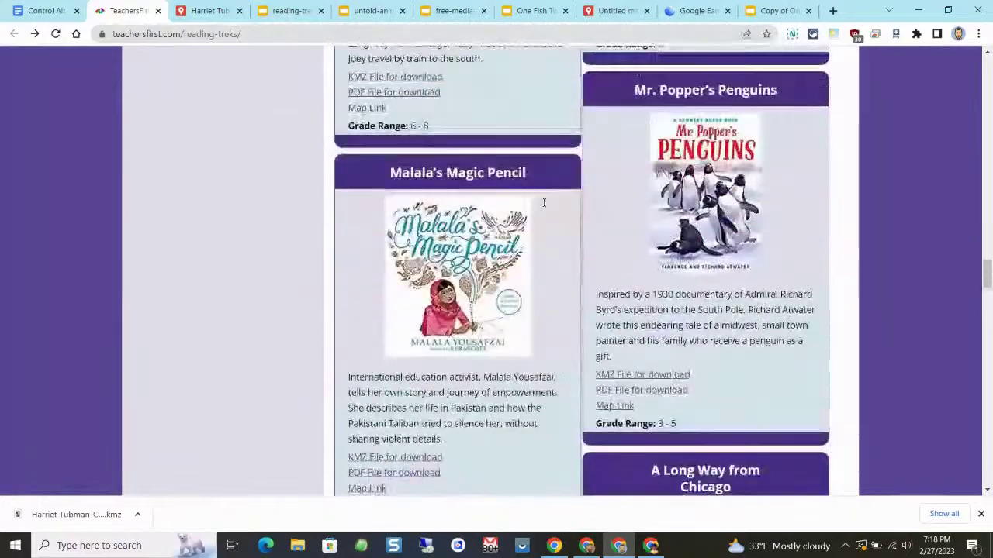
scroll(542, 206, "down", 12)
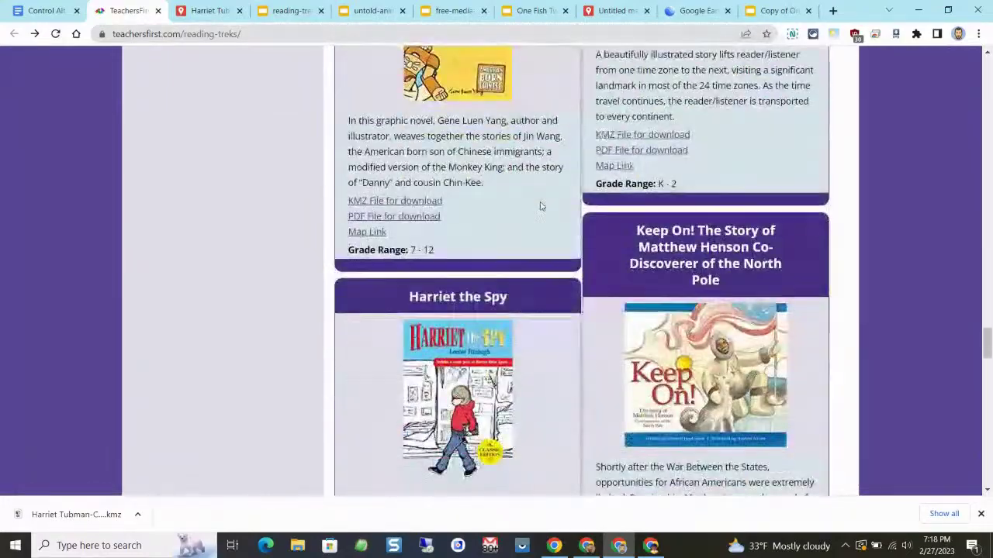
scroll(541, 205, "down", 10)
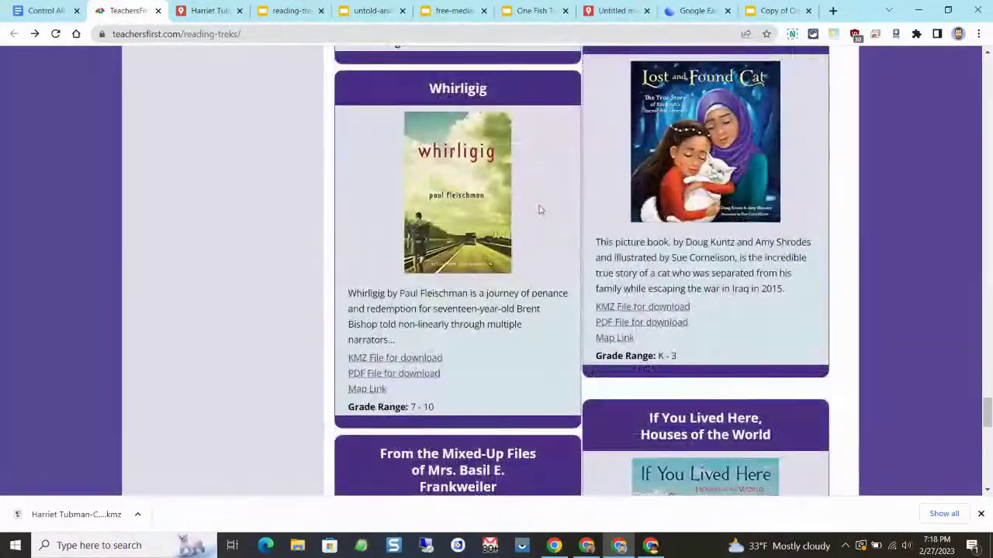
scroll(539, 212, "up", 12)
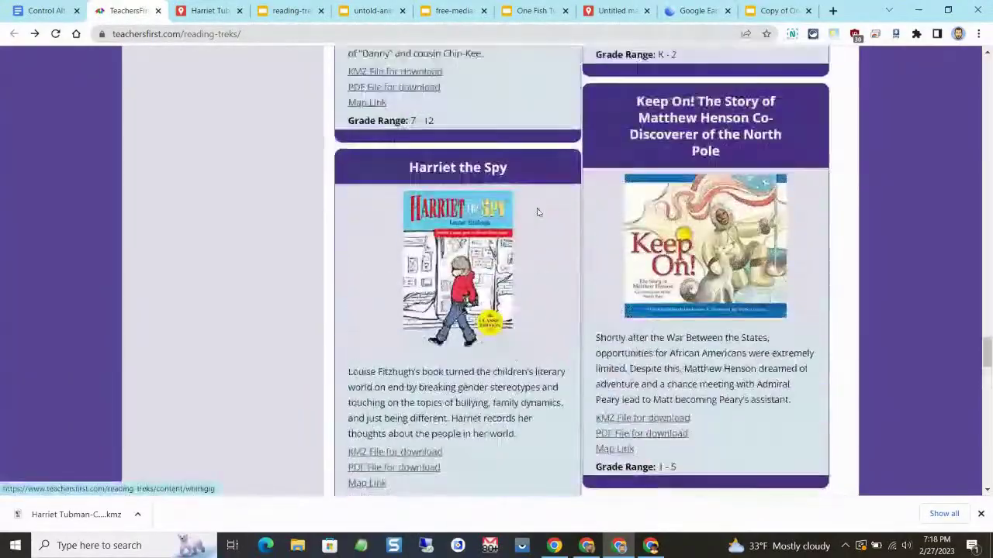
scroll(539, 212, "up", 15)
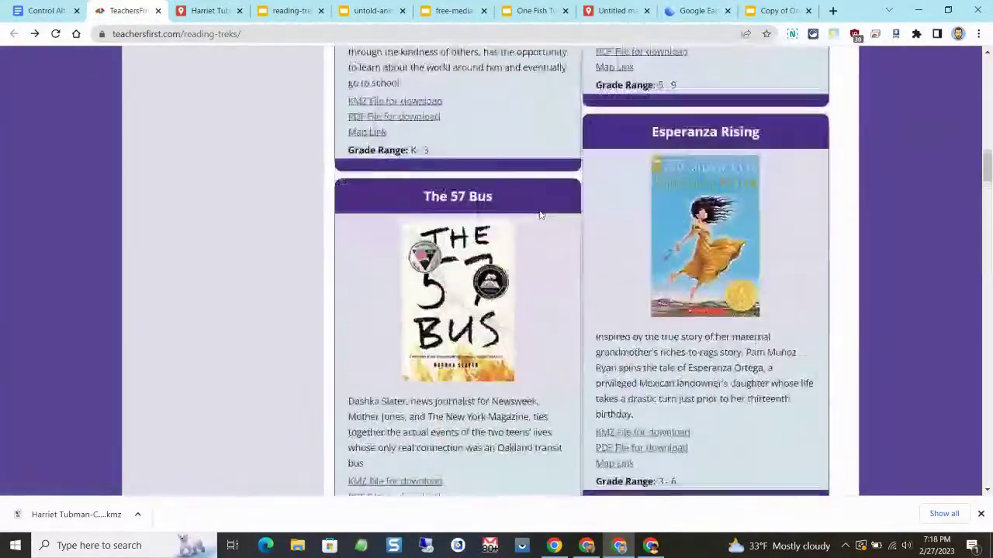
scroll(540, 211, "up", 3)
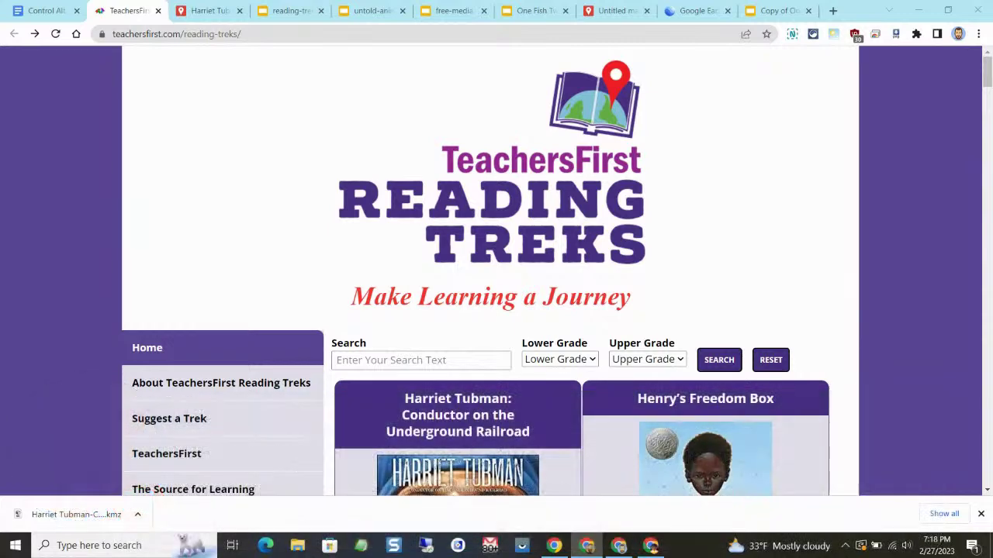
Switch back to Google Earth and view Lower Manhattan's 3D buildings and the trek's markers across the Northeast.
left_click(696, 11)
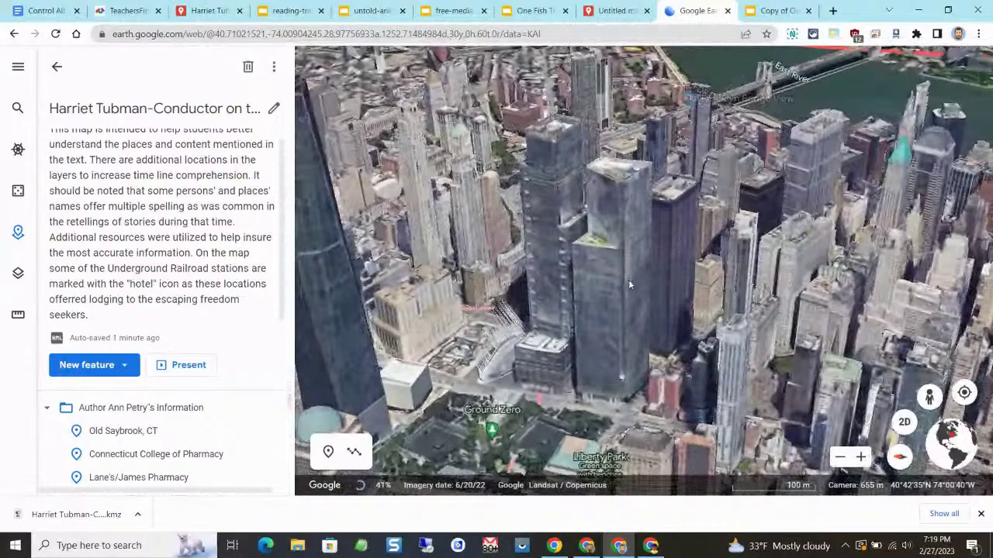
left_click_drag(629, 281, 697, 306)
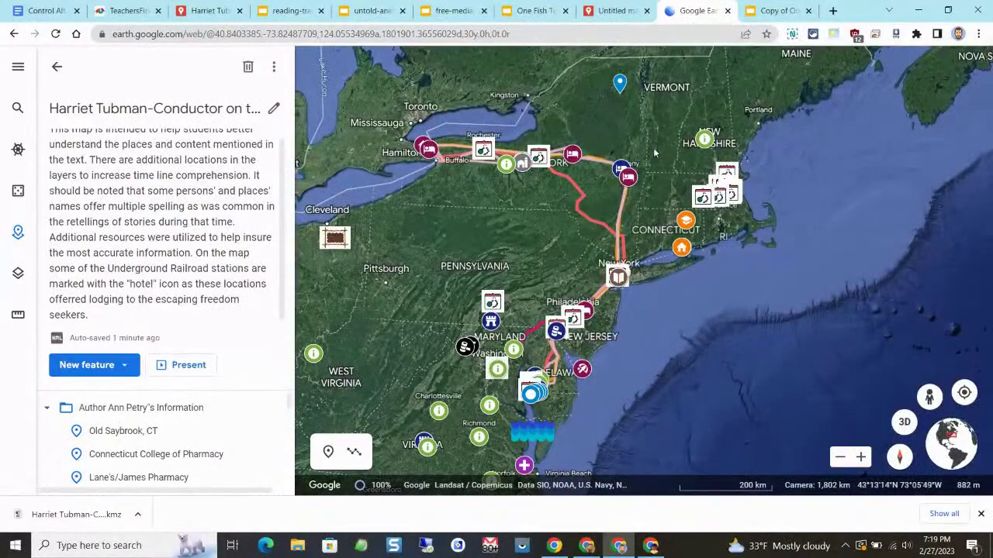
View the Gettysburg Battlefields marker's details and editing mode in Google My Maps, close it without saving, and return to Google Earth.
left_click(614, 11)
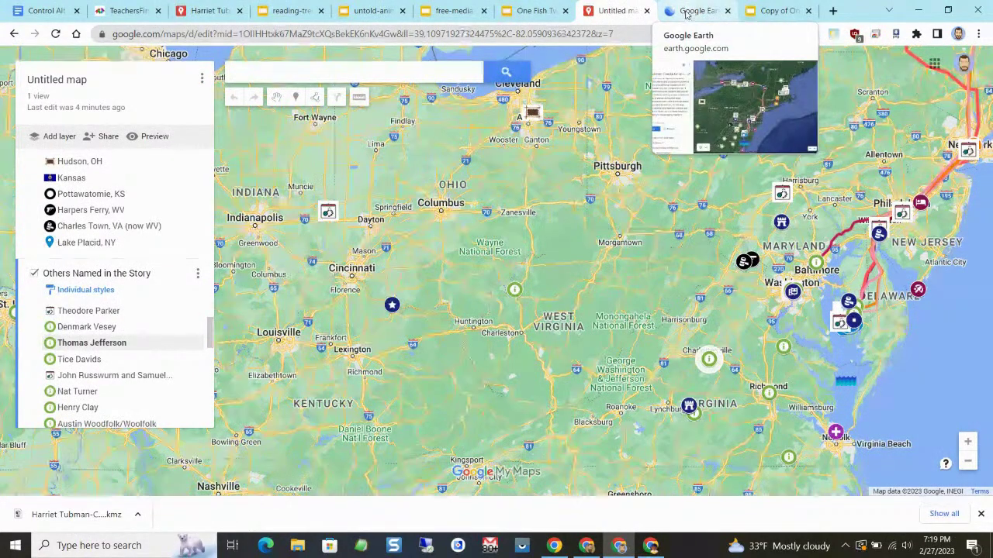
left_click(781, 225)
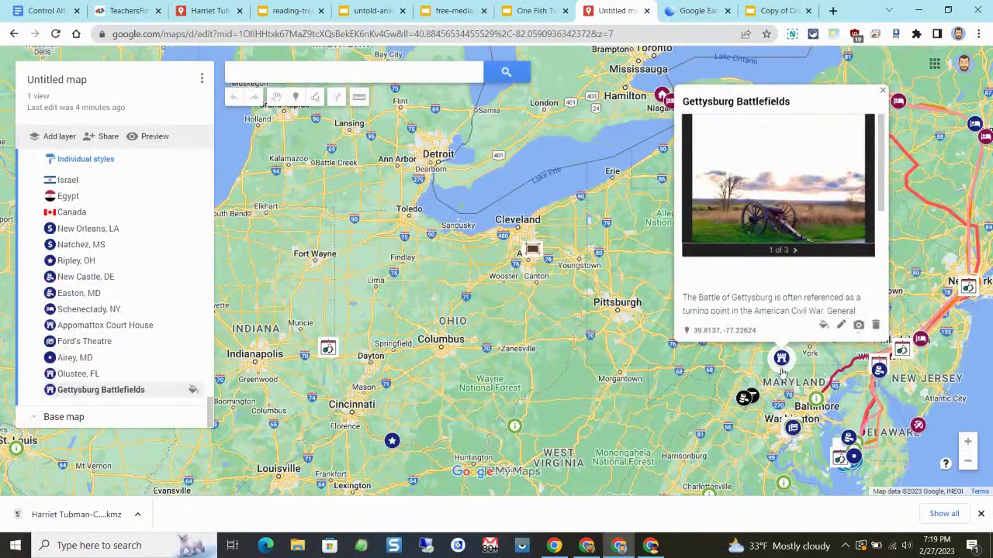
left_click(841, 325)
scroll(785, 279, "down", 3)
scroll(766, 275, "up", 3)
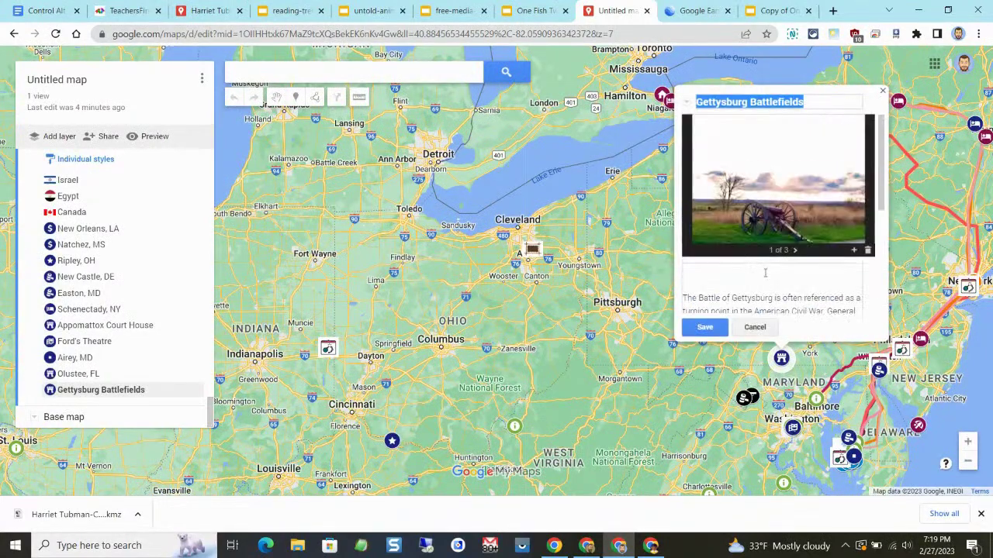
left_click(754, 326)
left_click(478, 247)
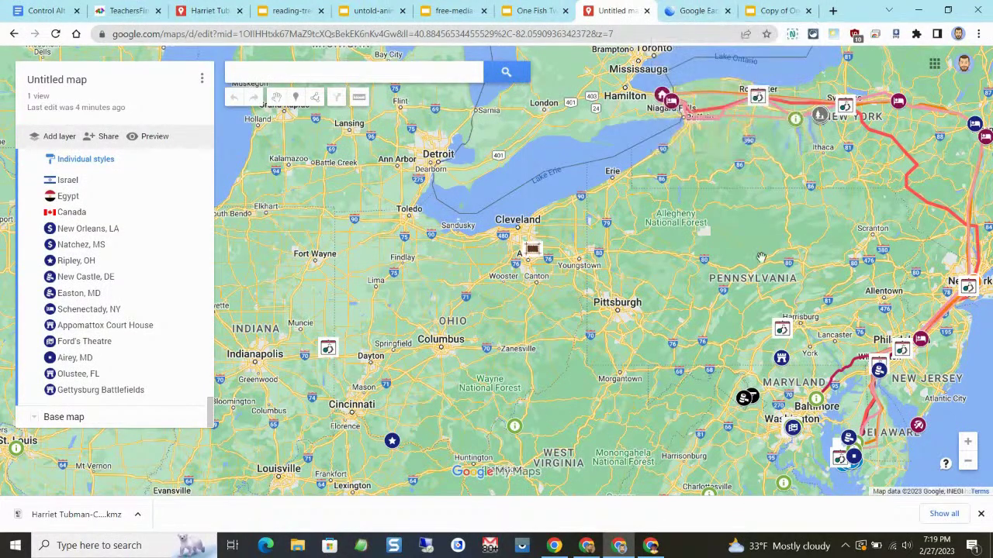
left_click_drag(775, 242, 474, 243)
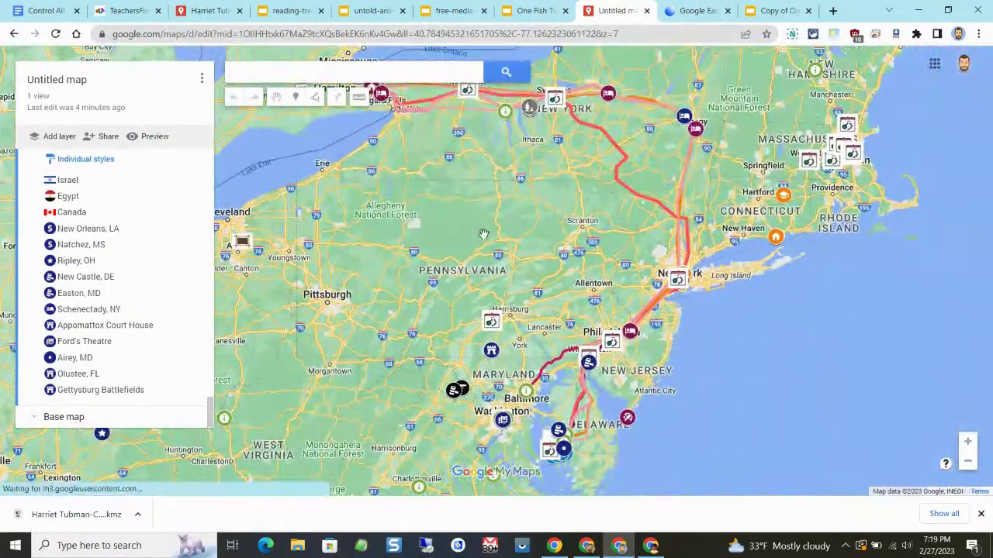
left_click(698, 10)
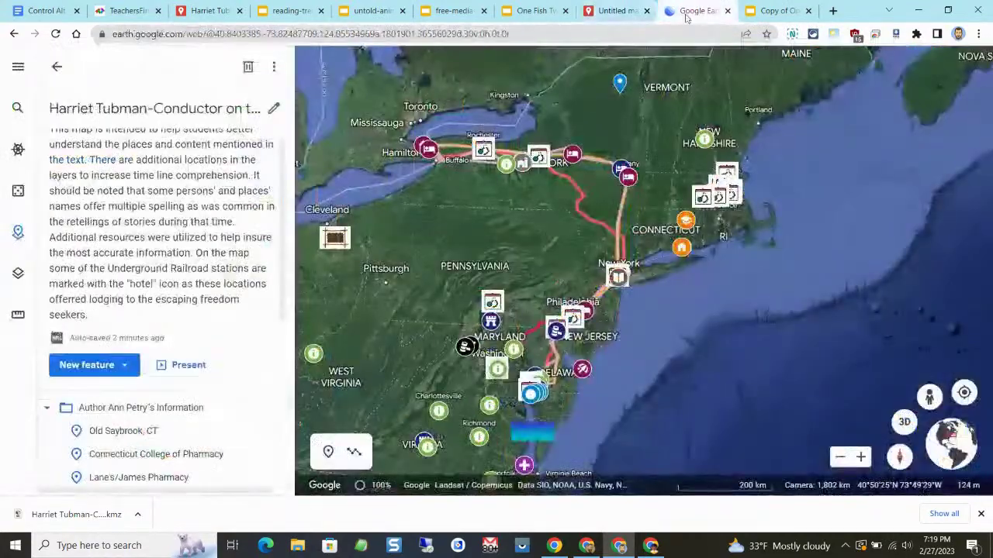
In Google My Maps, try the satellite base map on the imported map and switch back to the standard map style.
left_click(612, 11)
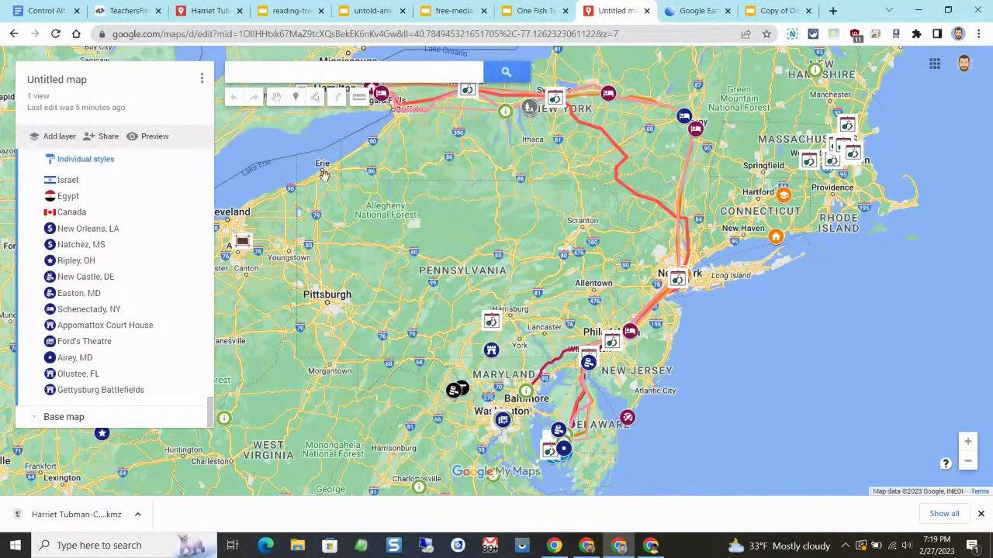
scroll(108, 295, "up", 5)
scroll(109, 310, "down", 5)
left_click(39, 418)
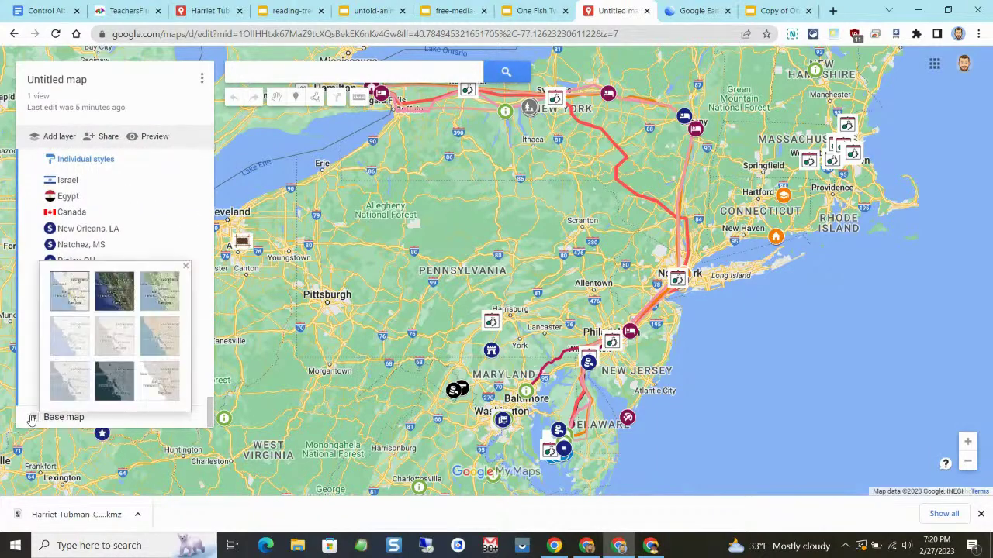
left_click(105, 297)
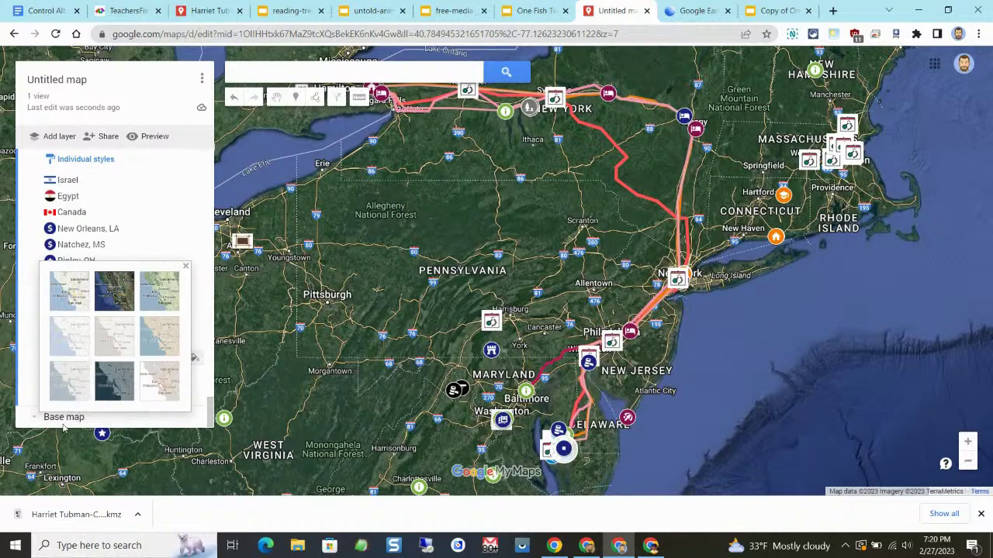
left_click(75, 303)
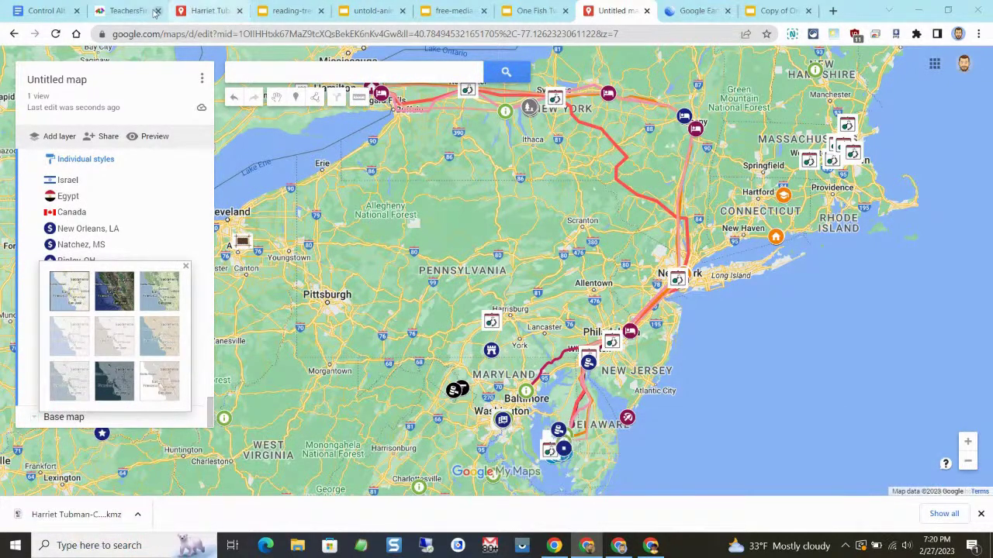
Dismiss the downloads bar on the Reading Treks page and close the Google Earth project and the Untitled map.
left_click(124, 10)
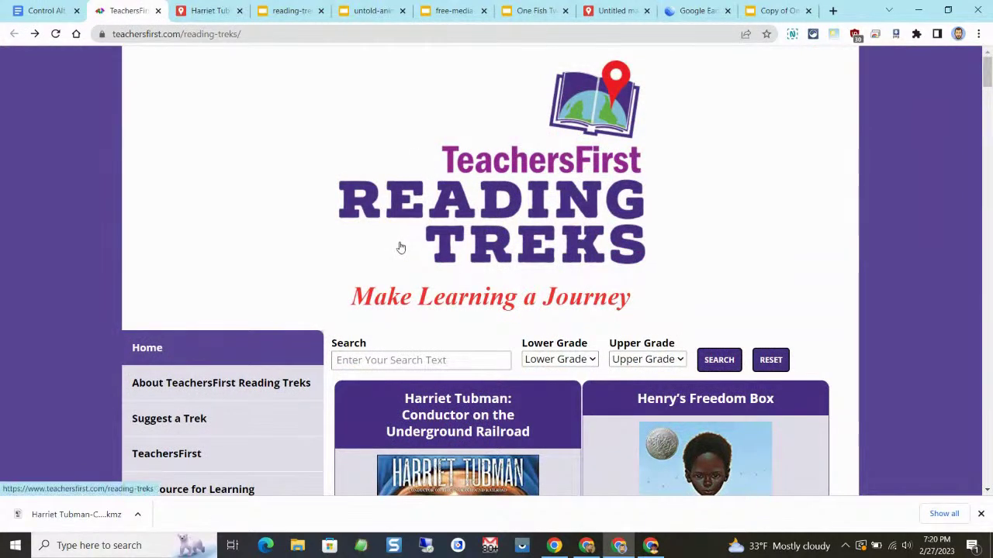
left_click(980, 514)
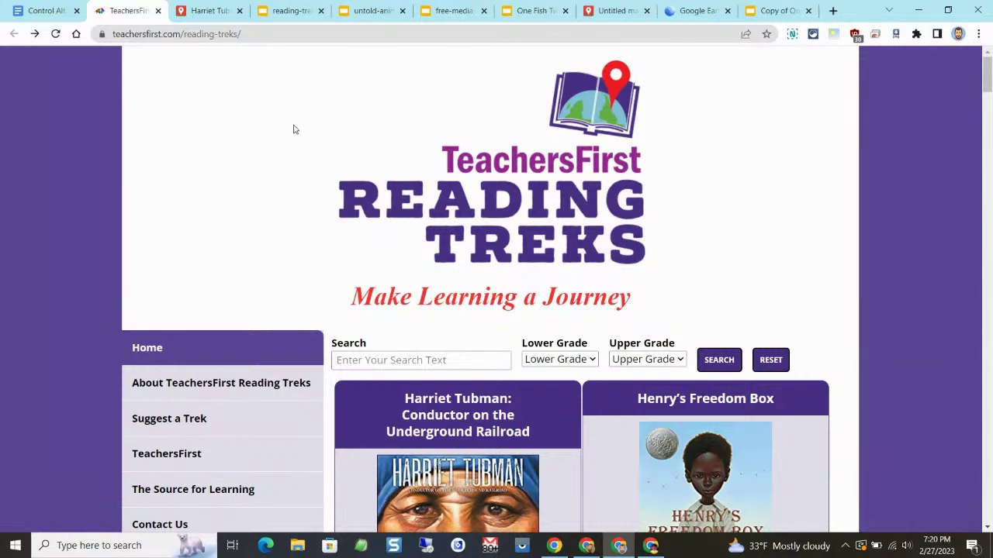
left_click(696, 15)
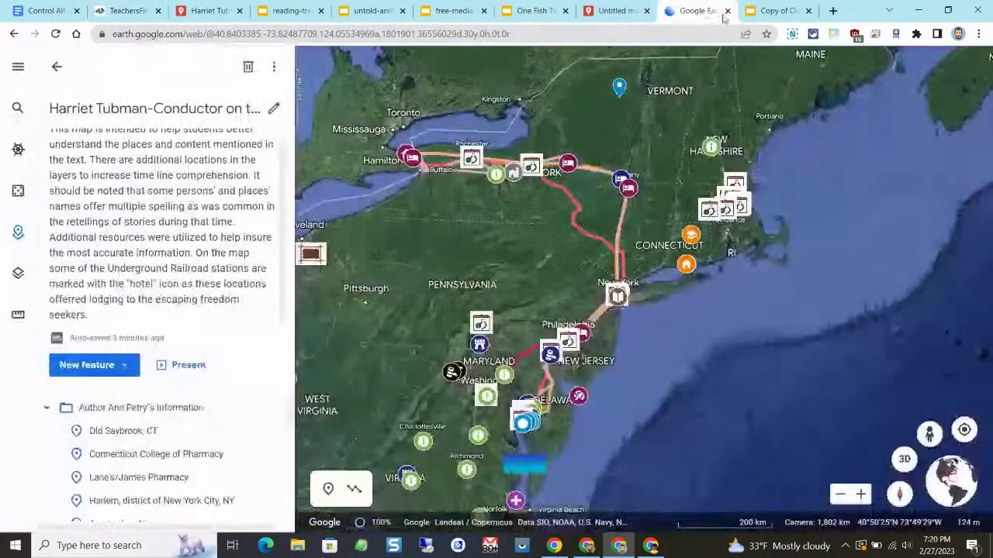
left_click(727, 11)
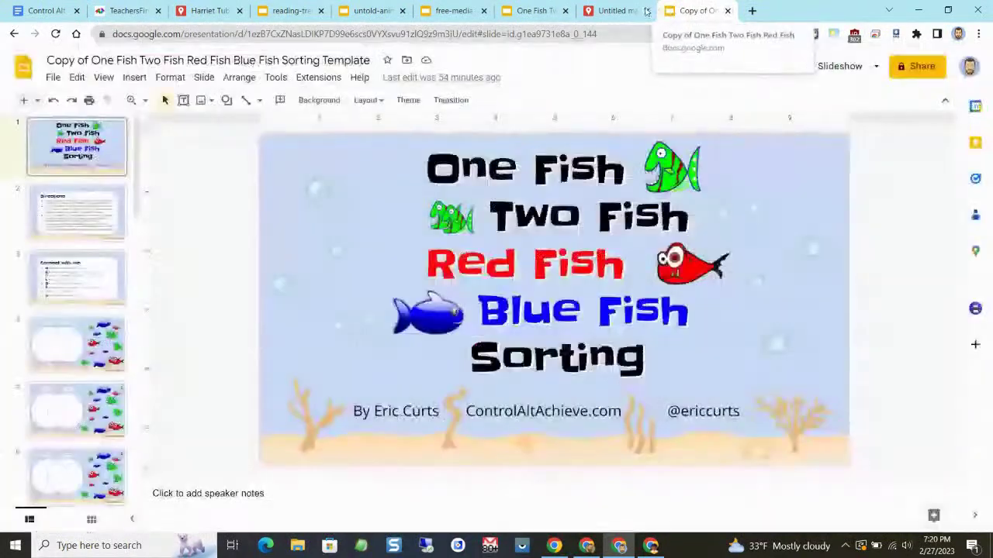
left_click(628, 11)
left_click(647, 11)
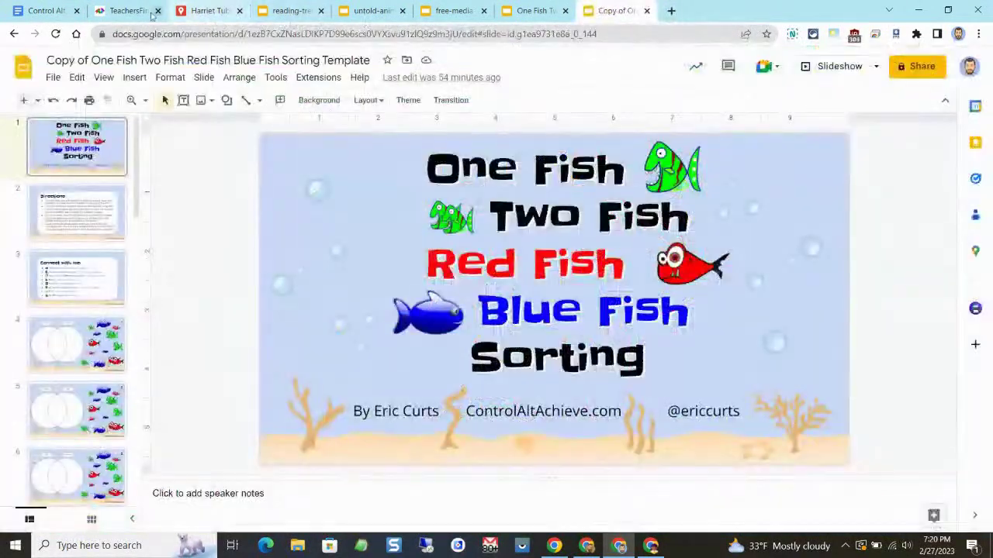
Close the TeachersFirst Reading Treks site, the Harriet Tubman trek map and the reading-treks animation, and return to the links document.
left_click(144, 11)
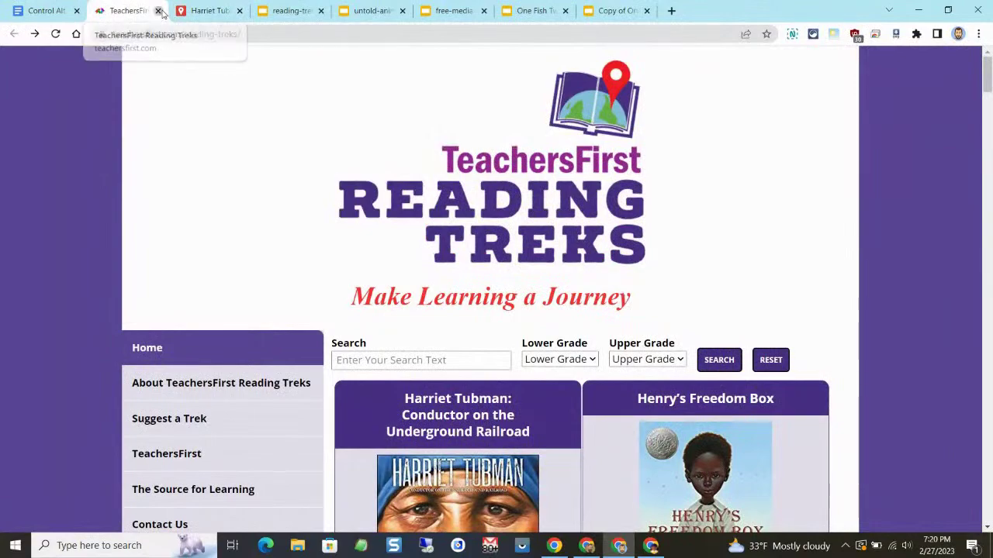
left_click(158, 11)
left_click(158, 11)
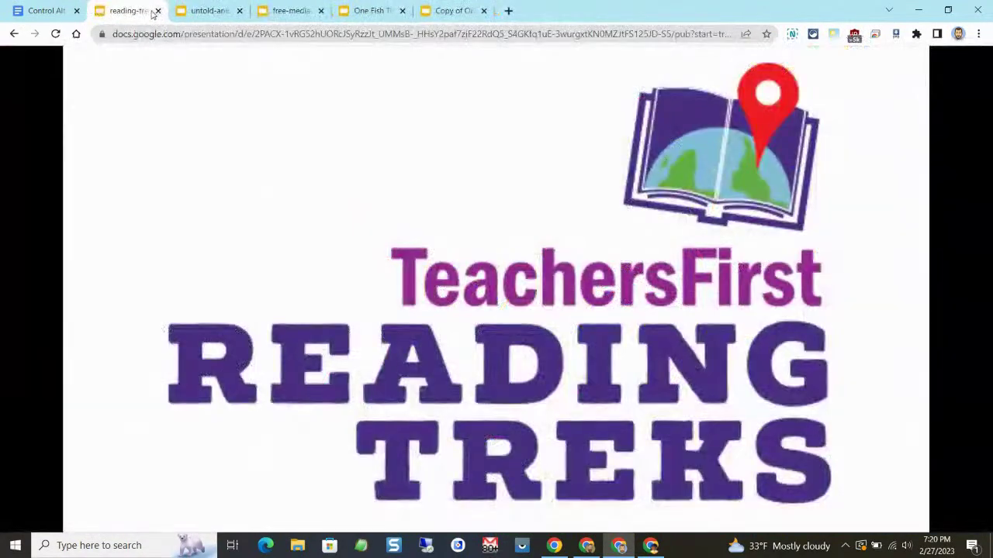
left_click(158, 11)
left_click(44, 14)
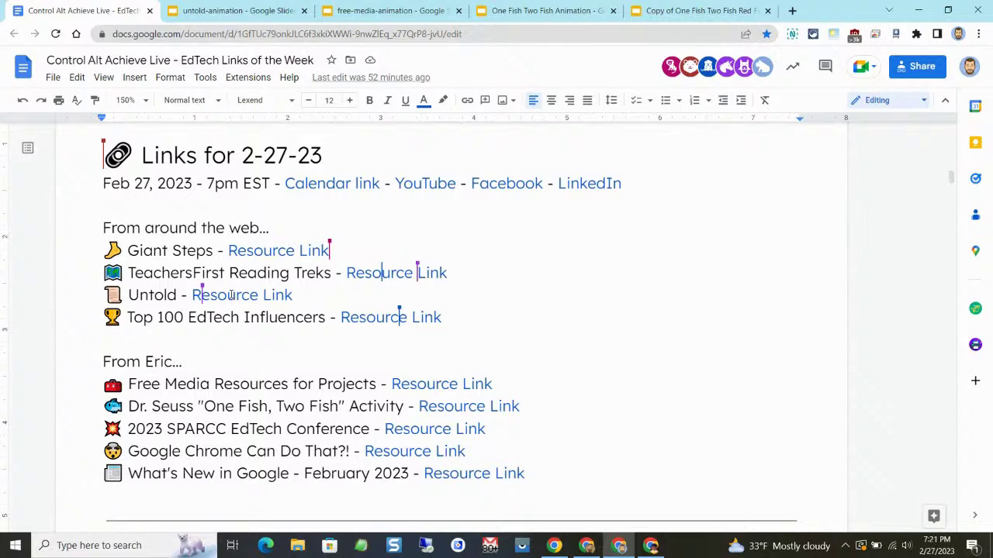
Show the untold-animation slides, return to the links document and open the Untold resource link.
left_click(266, 12)
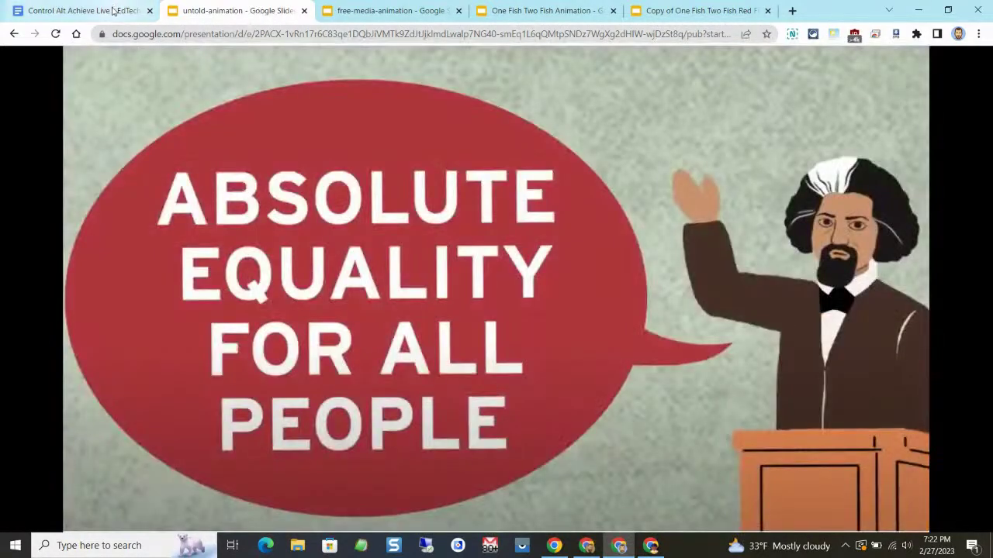
left_click(105, 11)
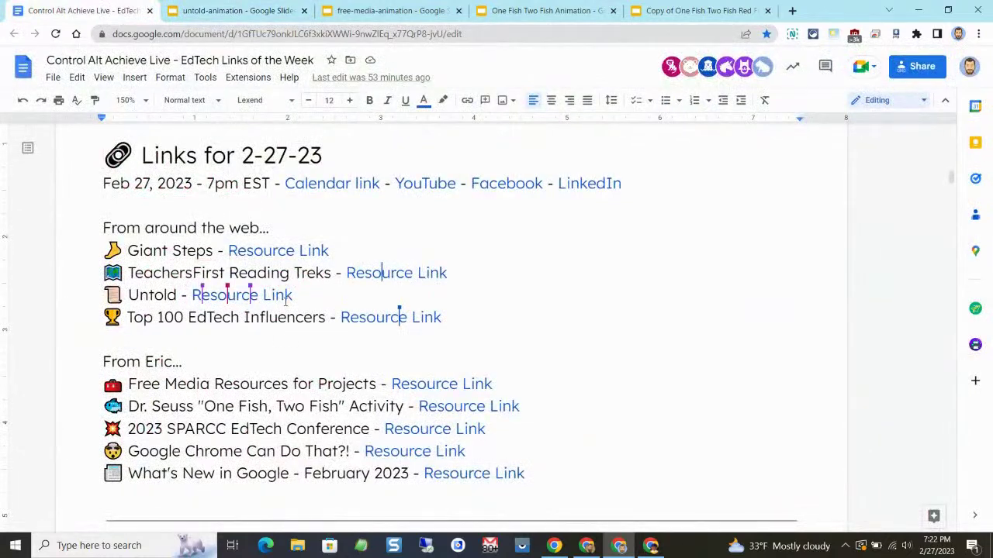
left_click(226, 294)
left_click(249, 317)
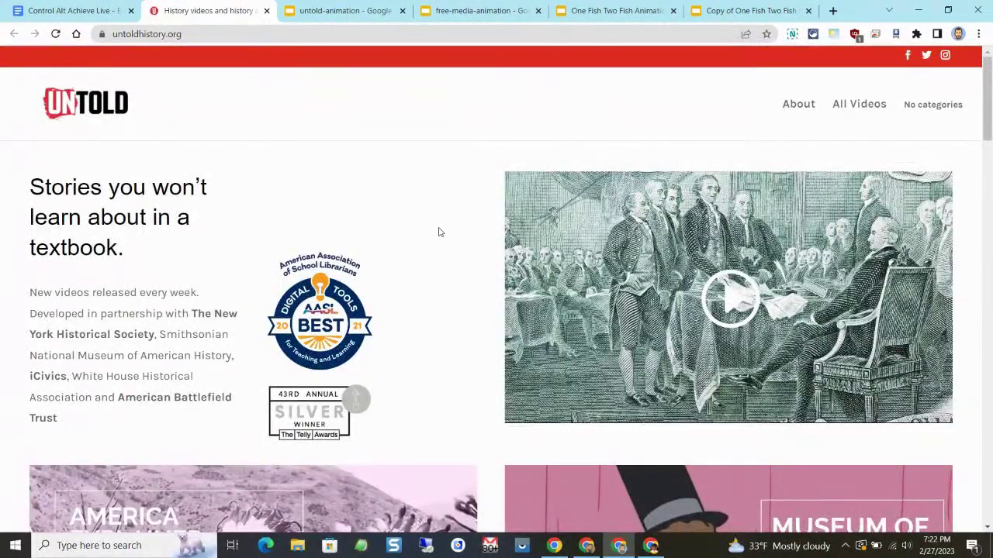
Look through the video categories on the Untold home page, from America Explained down to Speeches and Absolute Equality for All People.
scroll(440, 231, "down", 5)
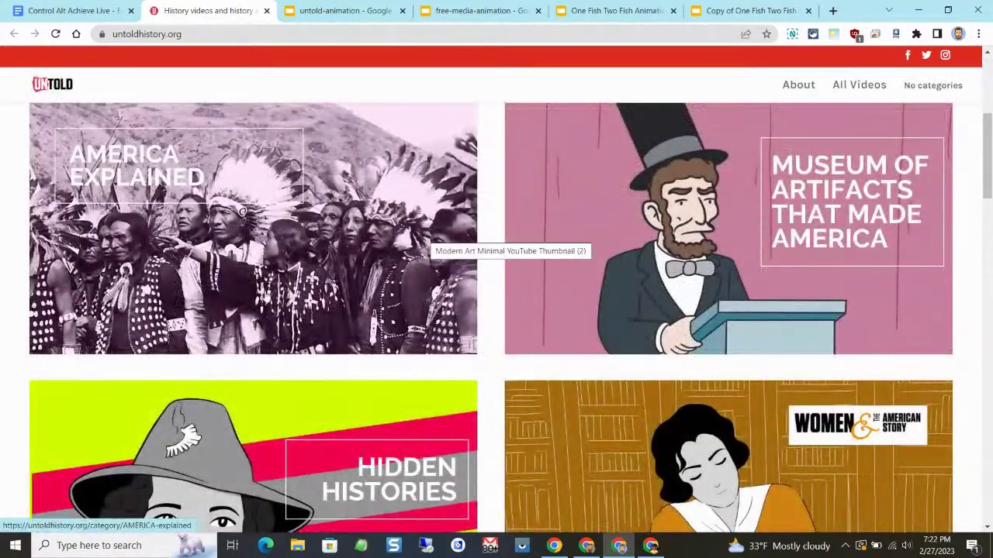
scroll(699, 398, "down", 10)
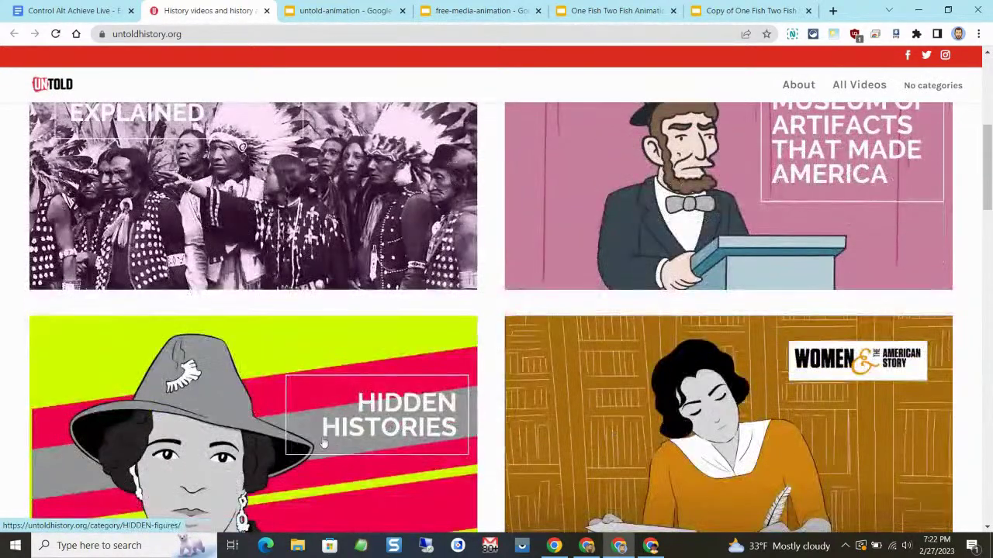
scroll(349, 400, "down", 9)
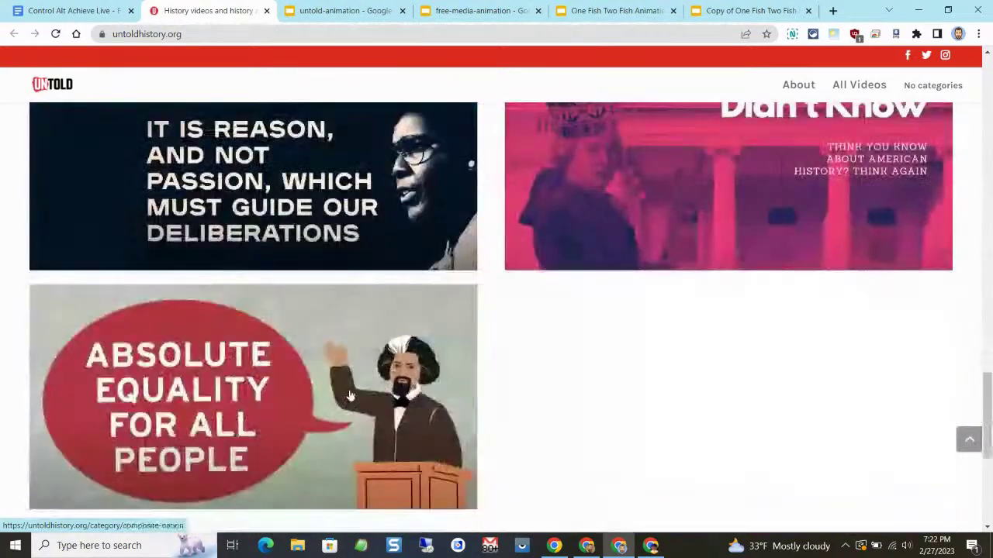
scroll(350, 395, "up", 3)
scroll(353, 392, "up", 10)
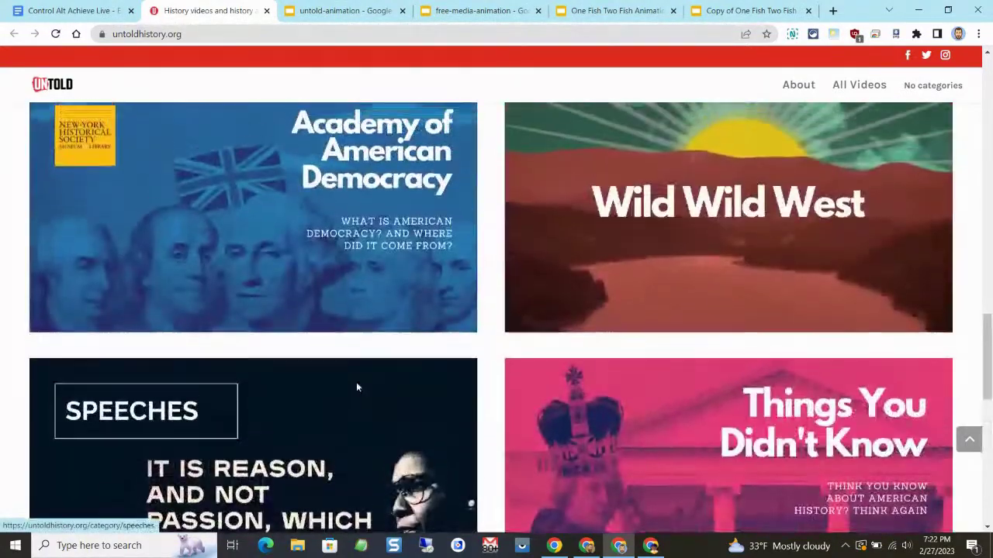
scroll(363, 391, "up", 4)
scroll(360, 392, "down", 4)
scroll(359, 393, "up", 8)
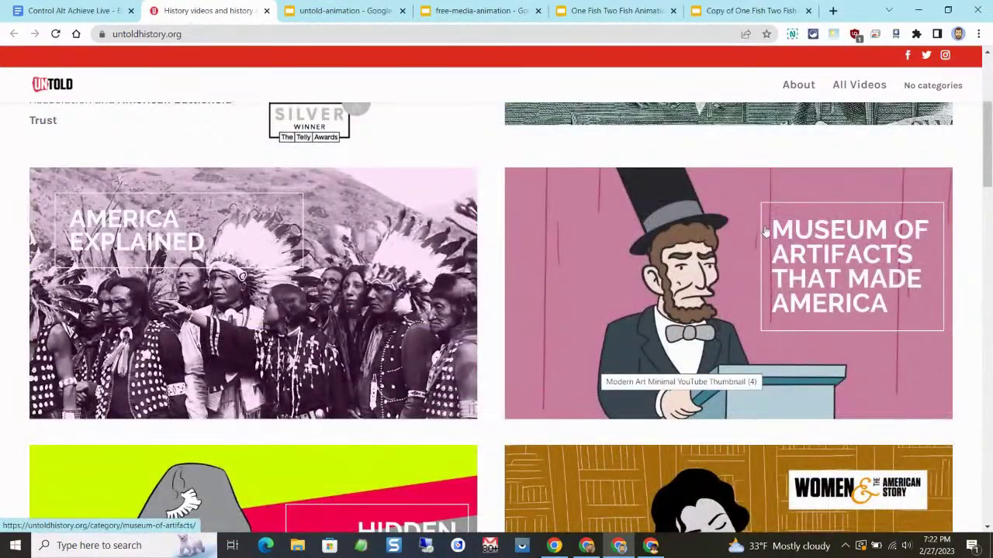
Open the Museum of Artifacts That Made America category and look through its list of videos.
left_click(601, 324)
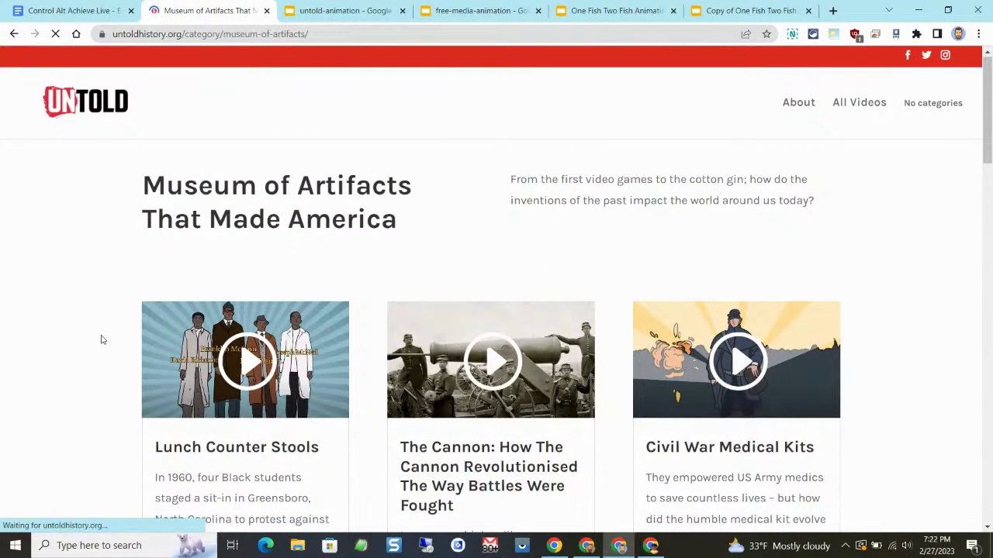
scroll(722, 255, "down", 7)
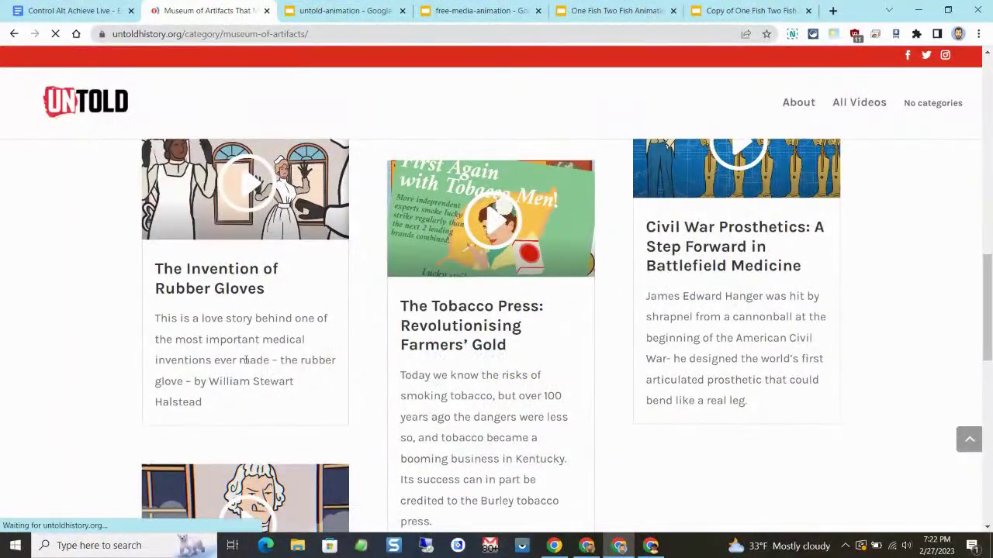
scroll(277, 354, "down", 5)
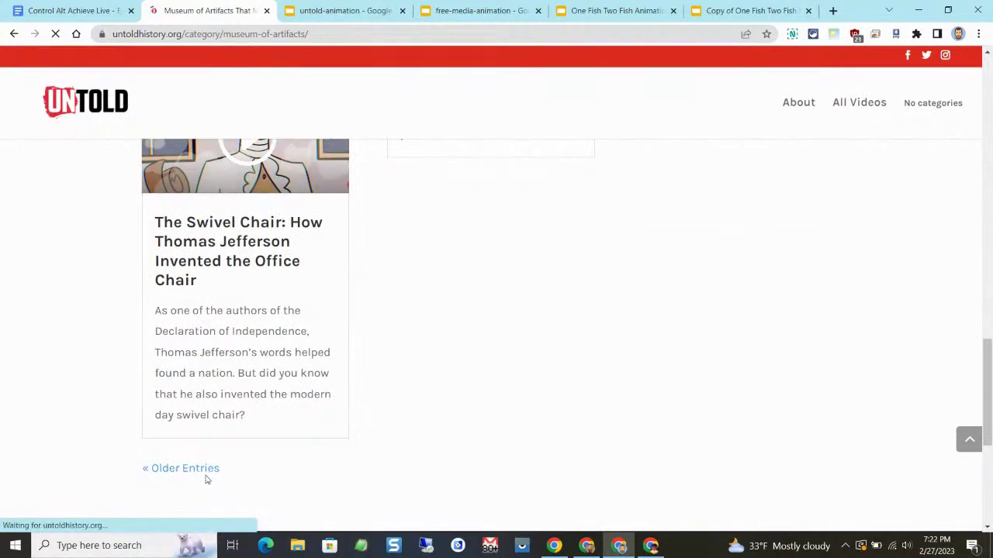
scroll(504, 385, "up", 2)
scroll(504, 384, "up", 15)
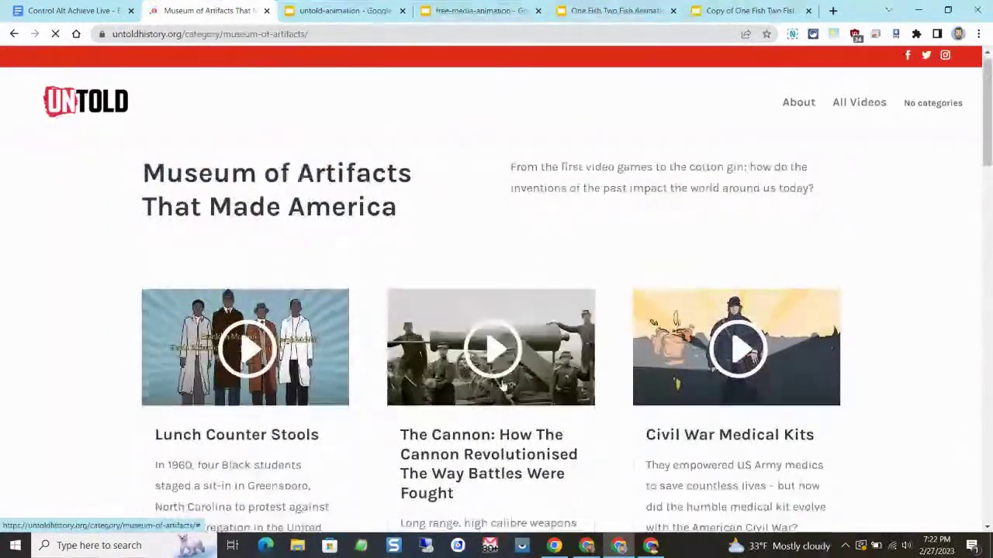
scroll(503, 385, "down", 3)
scroll(550, 381, "up", 2)
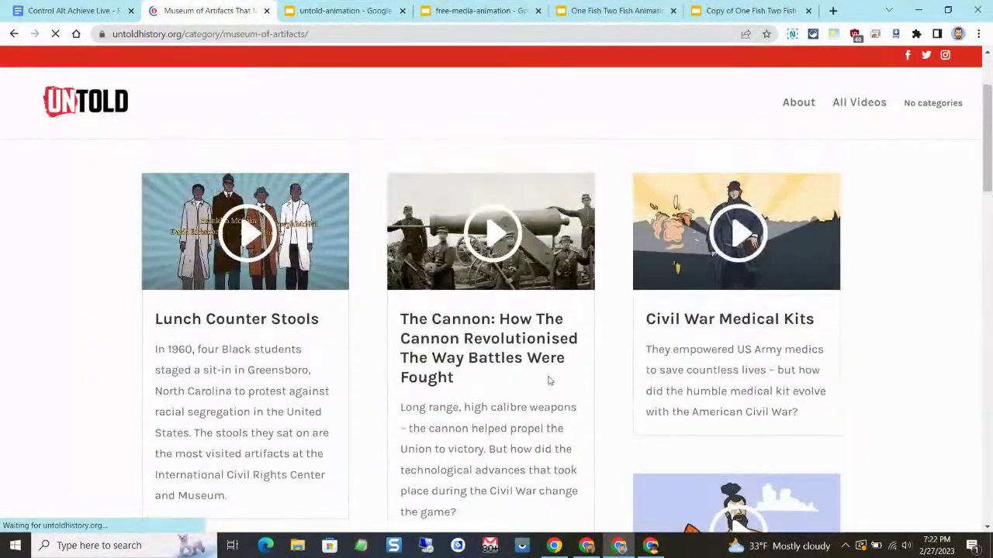
Open the Civil War Medical Kits video page and view its video, description and Watch Next list.
left_click(735, 320)
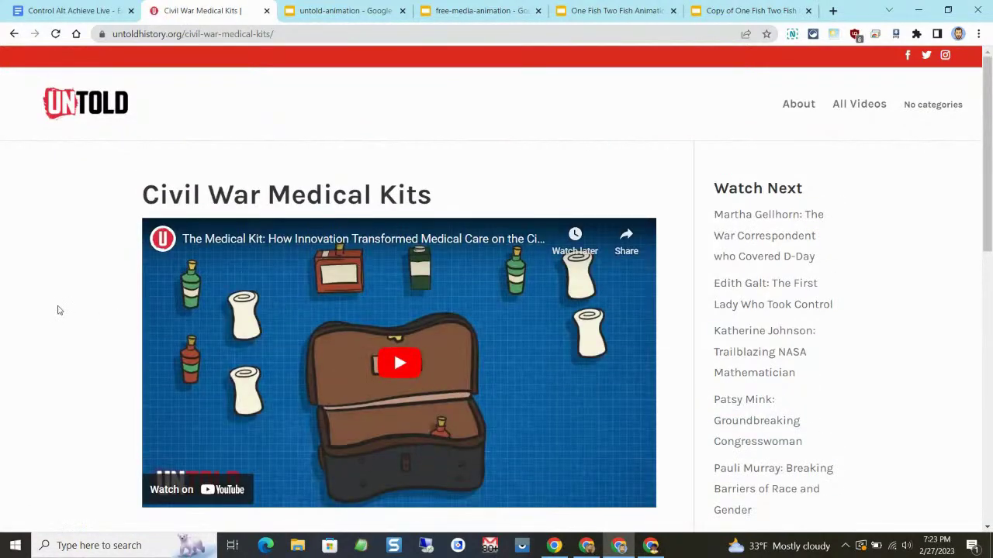
scroll(45, 290, "down", 3)
scroll(44, 290, "up", 3)
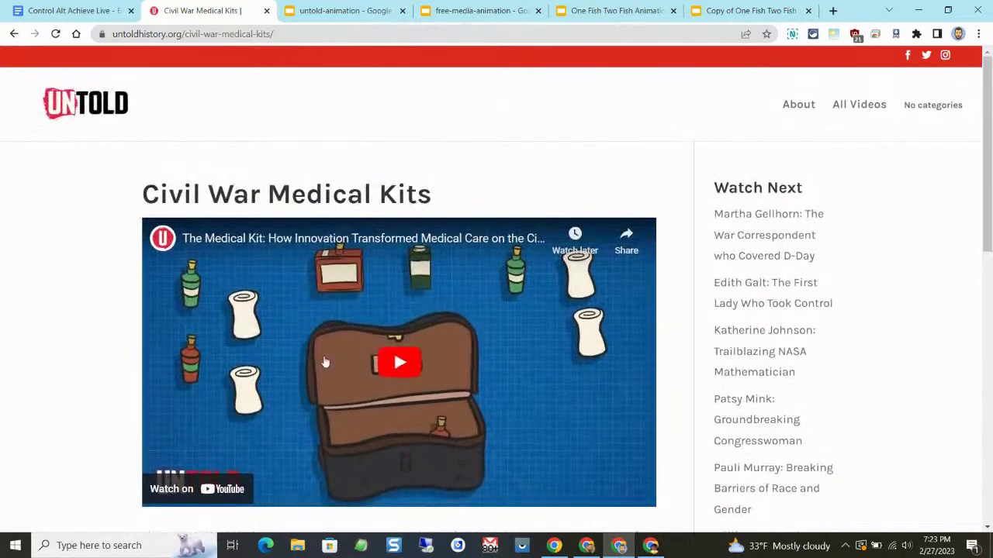
scroll(326, 373, "down", 1)
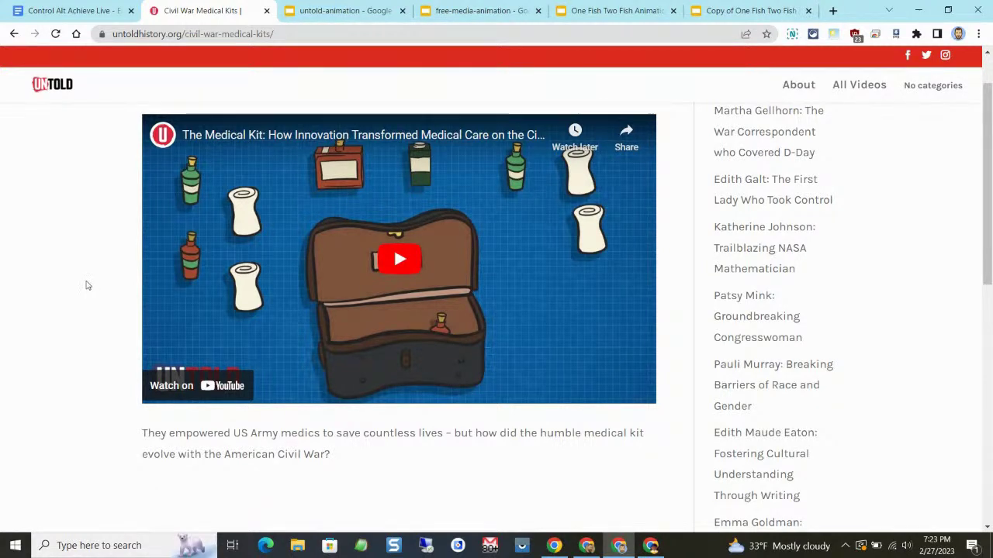
scroll(75, 254, "up", 2)
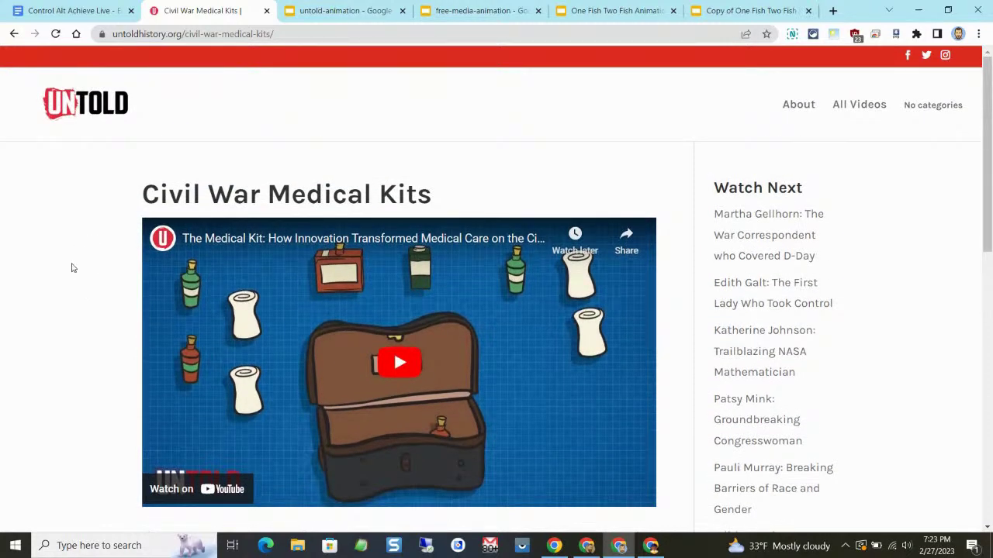
Return to the Untold home page, close the site and the untold-animation slides, and go back to the links document.
left_click(101, 109)
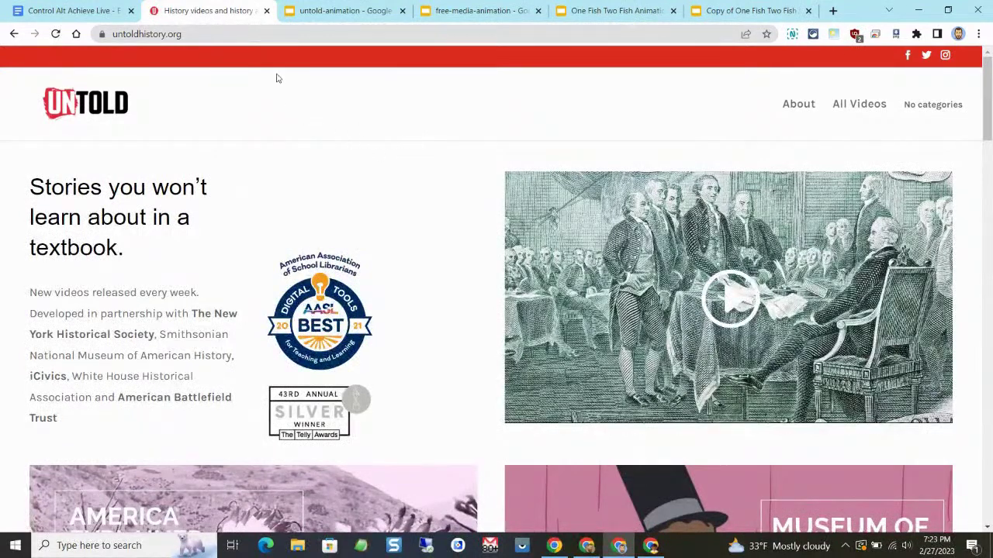
left_click(267, 13)
left_click(240, 12)
left_click(267, 12)
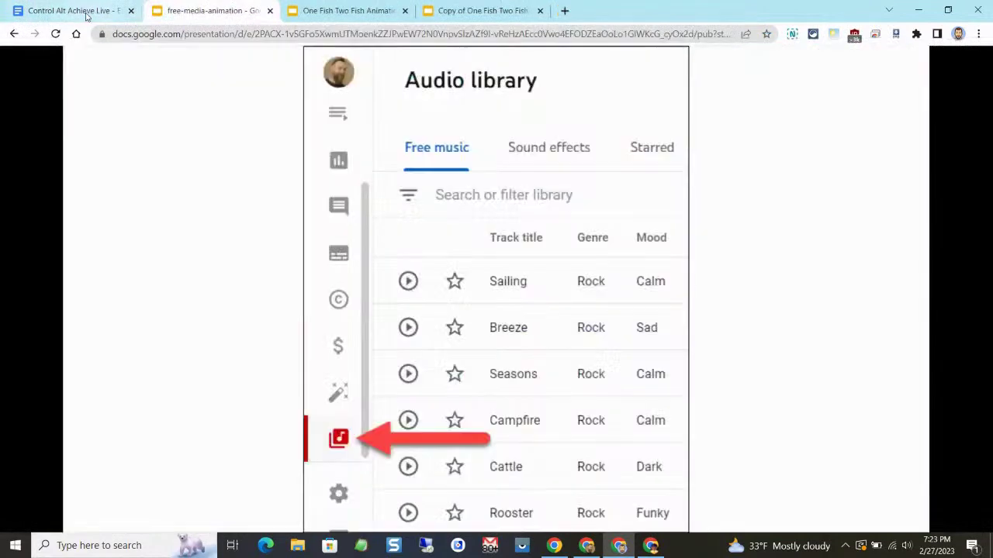
left_click(87, 14)
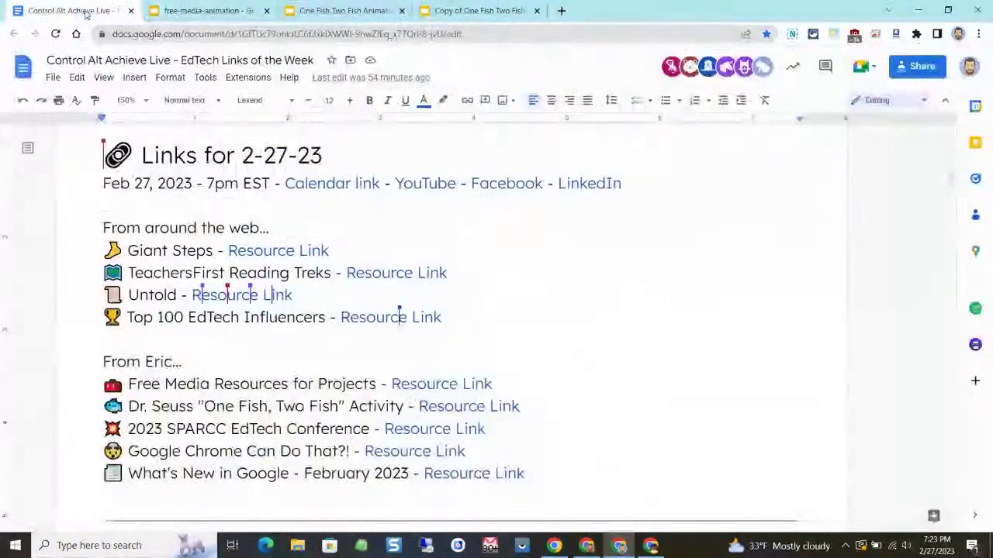
Open the Top 100 EdTech Influencers resource link and view the State of EdTech 2023-2024 report cover.
left_click(247, 322)
left_click_drag(174, 316, 257, 319)
left_click(258, 319)
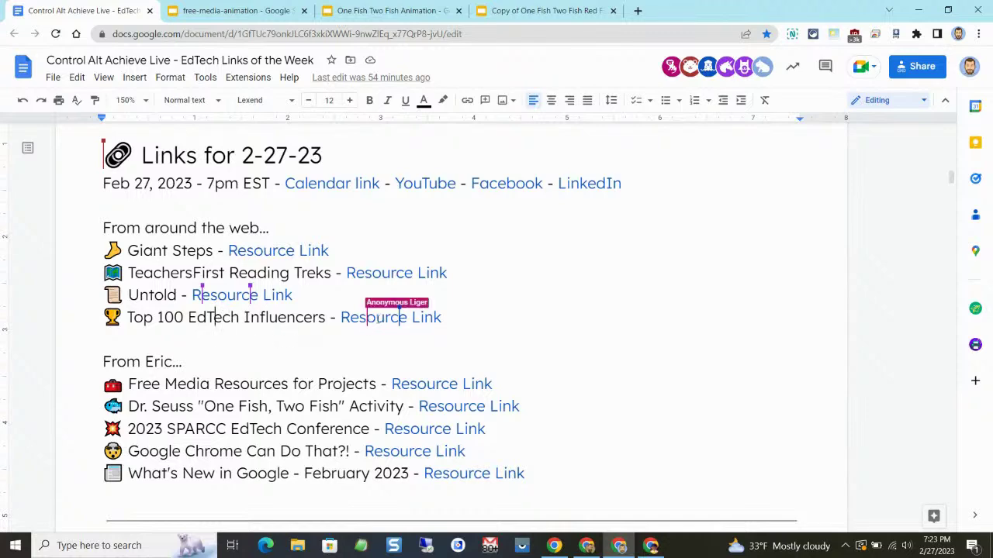
left_click(379, 319)
left_click(390, 339)
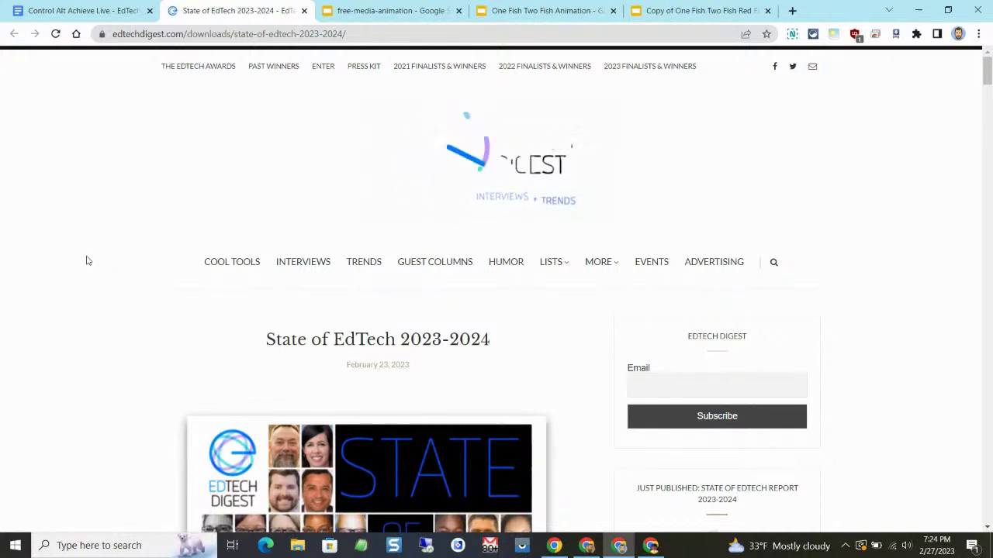
scroll(87, 270, "down", 4)
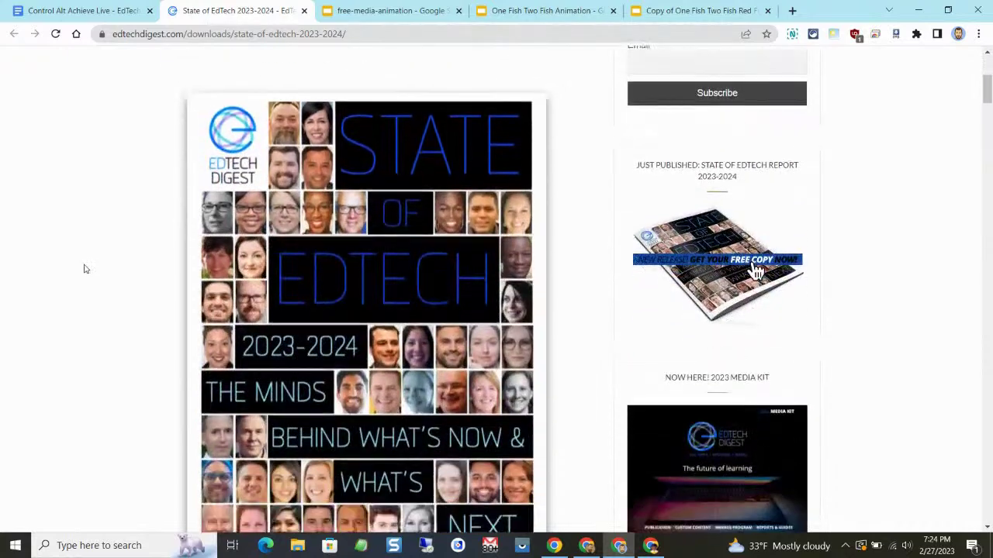
Examine the portraits on the State of EdTech 2023-2024 cover, enlarging the page for a closer look and resetting it to 100%.
scroll(85, 268, "down", 1)
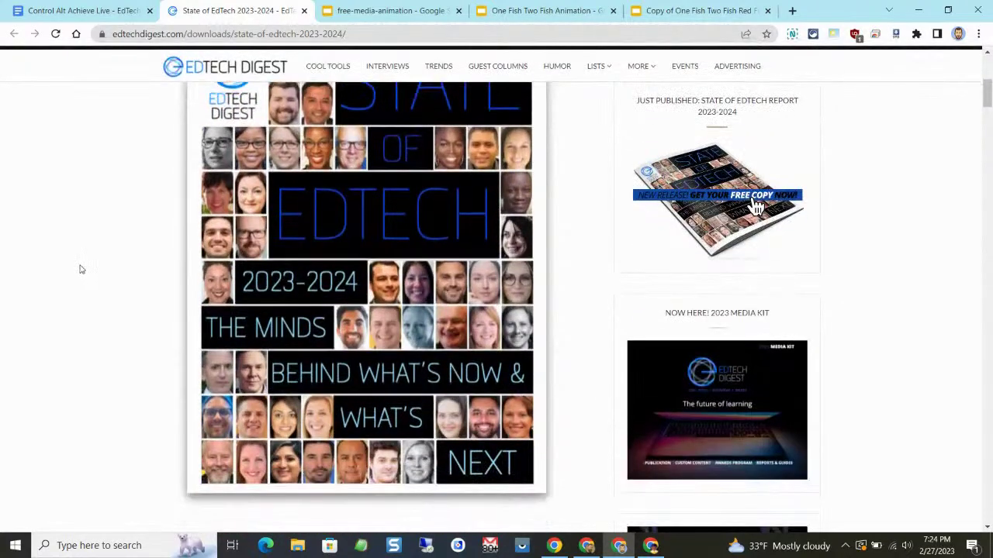
scroll(80, 267, "up", 1)
scroll(80, 267, "up", 1)
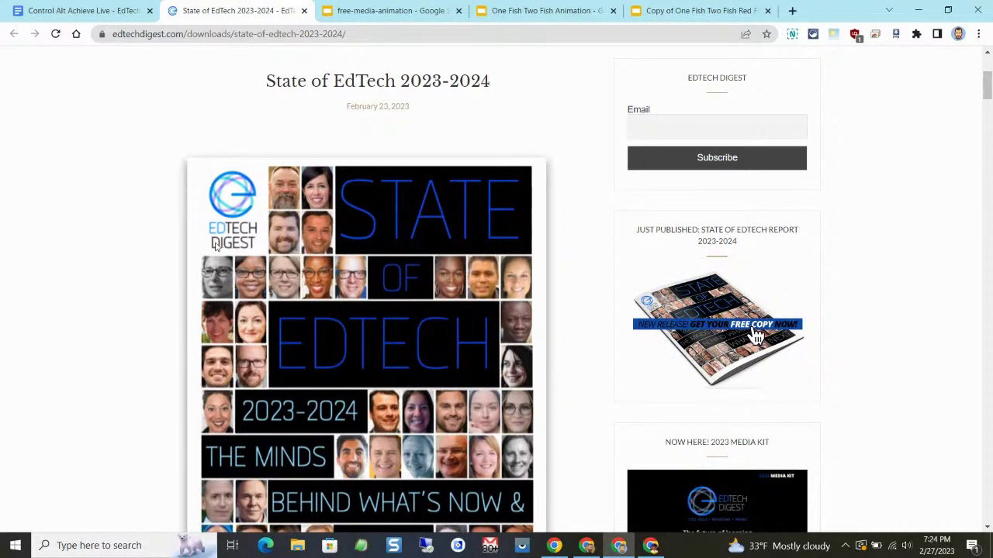
key("ctrl+plus")
key("ctrl+plus")
key("ctrl+plus")
key("ctrl+plus")
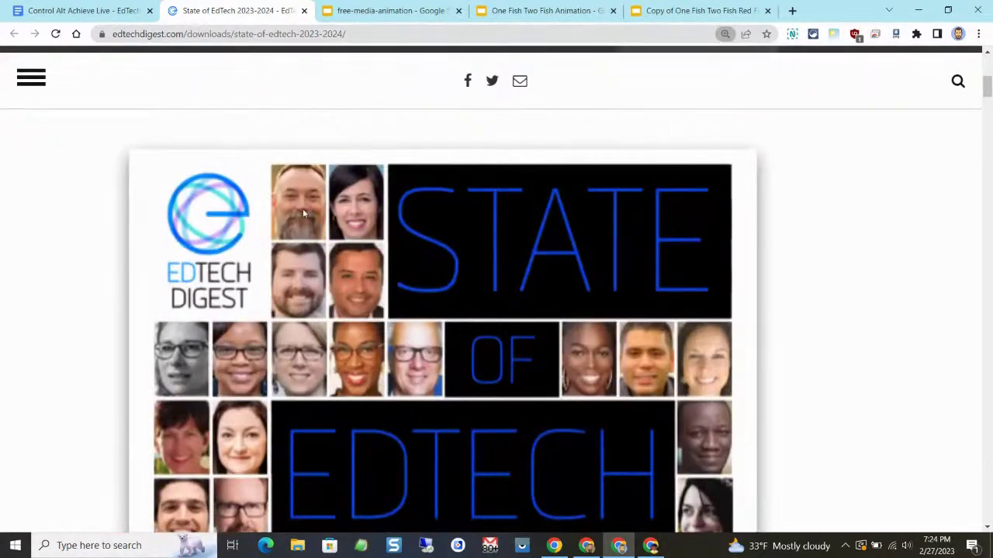
key("ctrl+0")
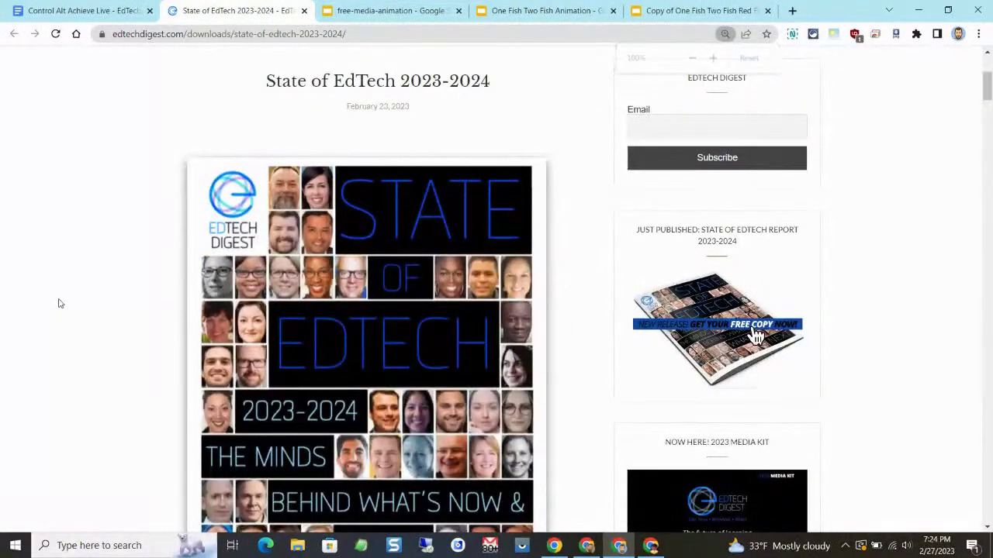
Look over the State of EdTech 2023-2024 page from its title down to the free purchase option and related reports.
scroll(60, 304, "down", 1)
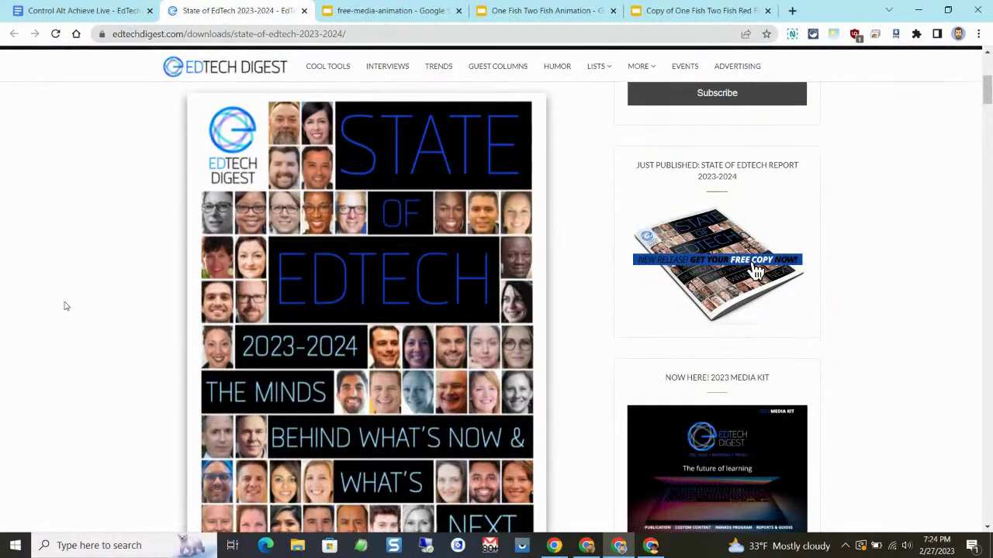
scroll(73, 299, "up", 1)
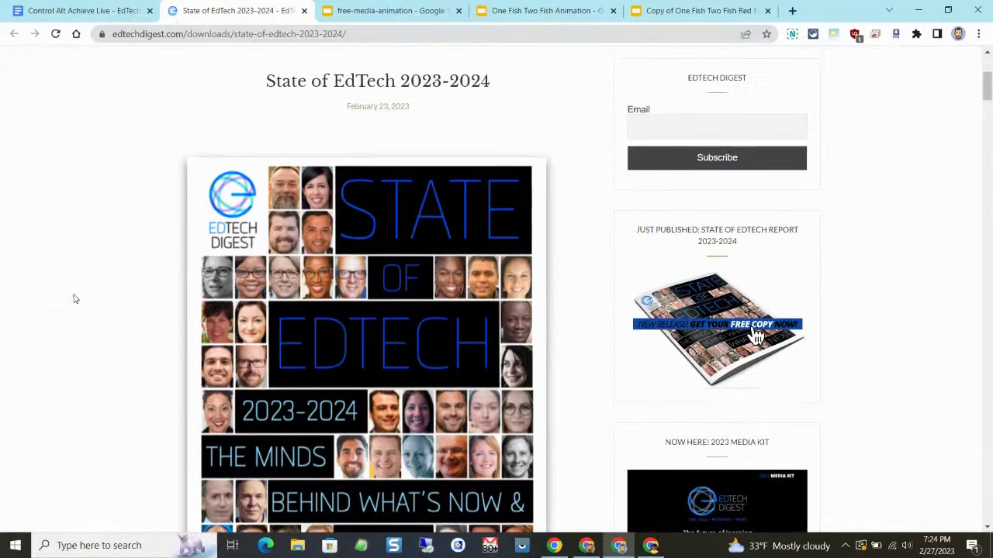
scroll(75, 299, "down", 2)
scroll(73, 300, "up", 2)
scroll(74, 299, "up", 1)
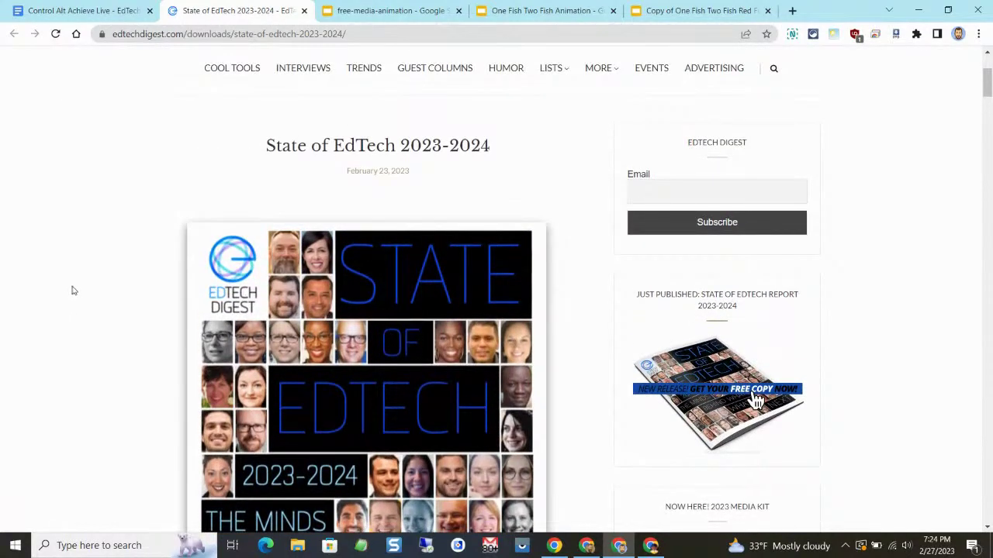
scroll(87, 289, "up", 2)
scroll(86, 288, "down", 8)
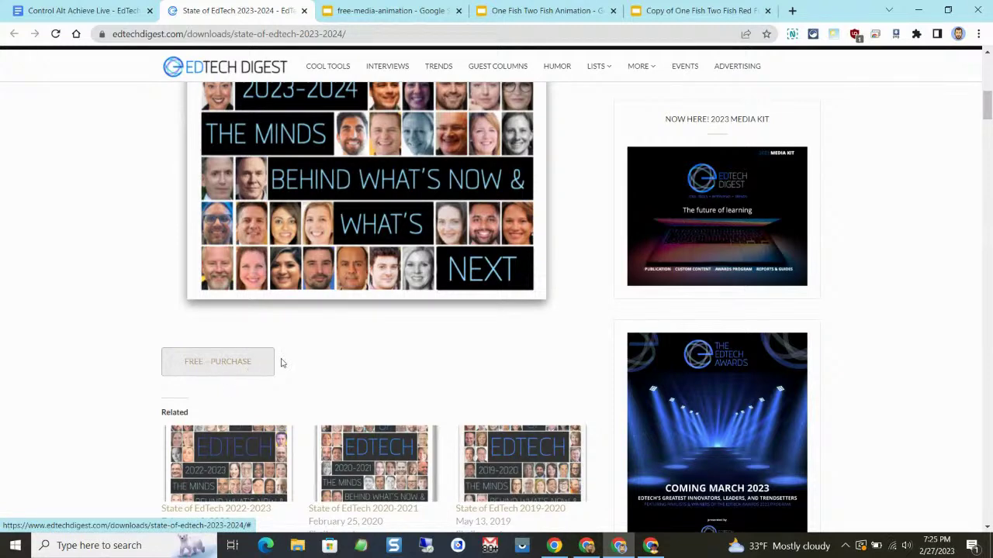
scroll(216, 360, "up", 3)
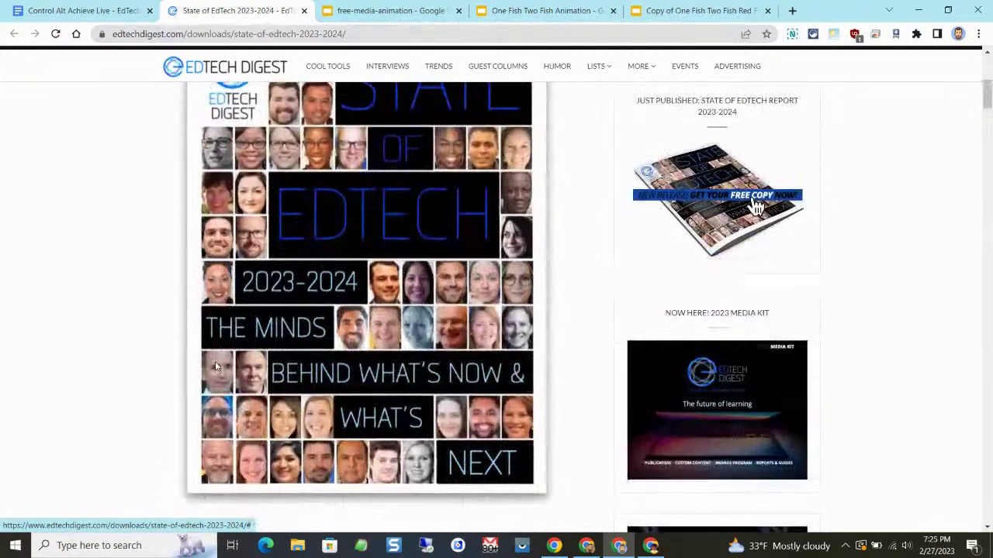
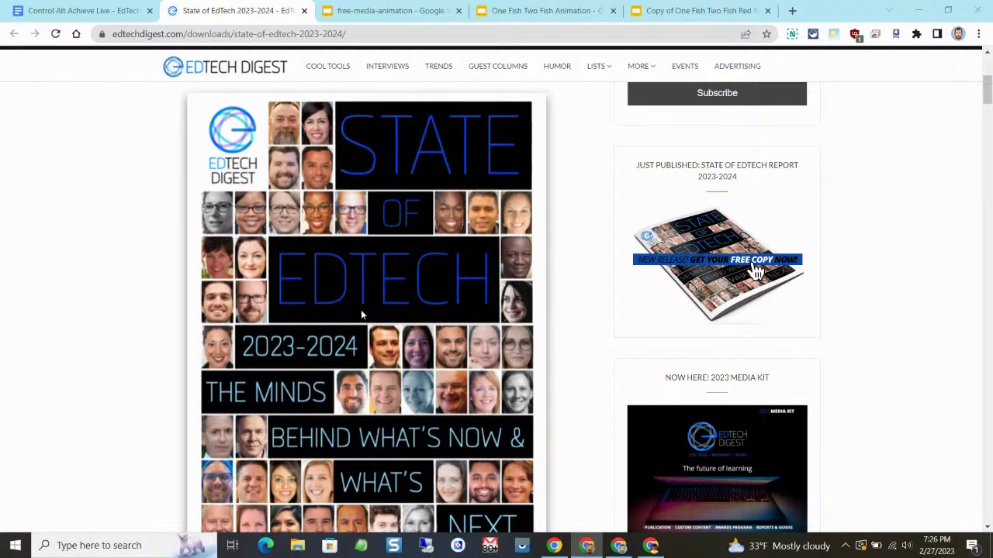
Close the State of EdTech 2023-2024 page and return to the Links for 2-27-23 list in the links document.
left_click(269, 10)
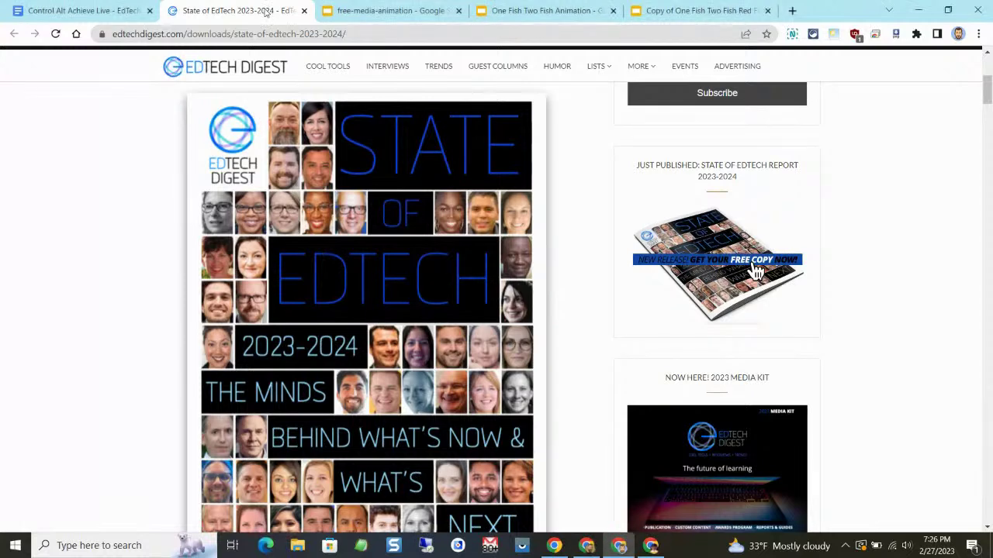
left_click(304, 10)
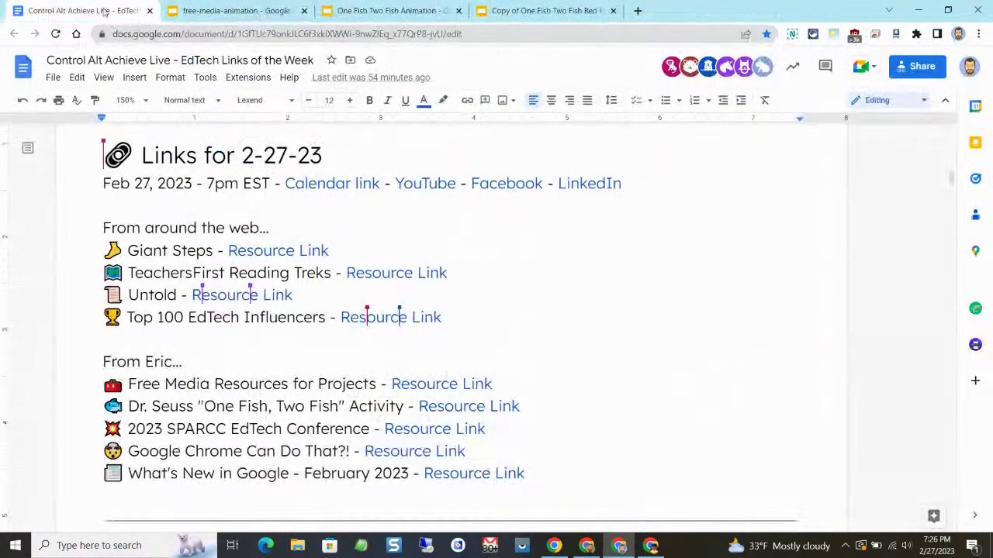
scroll(203, 308, "down", 3)
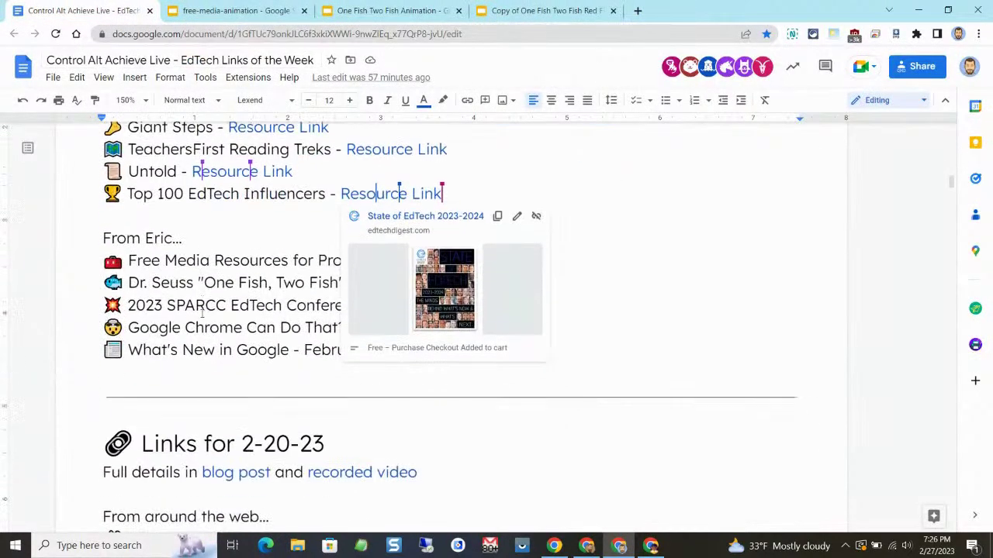
scroll(202, 304, "up", 3)
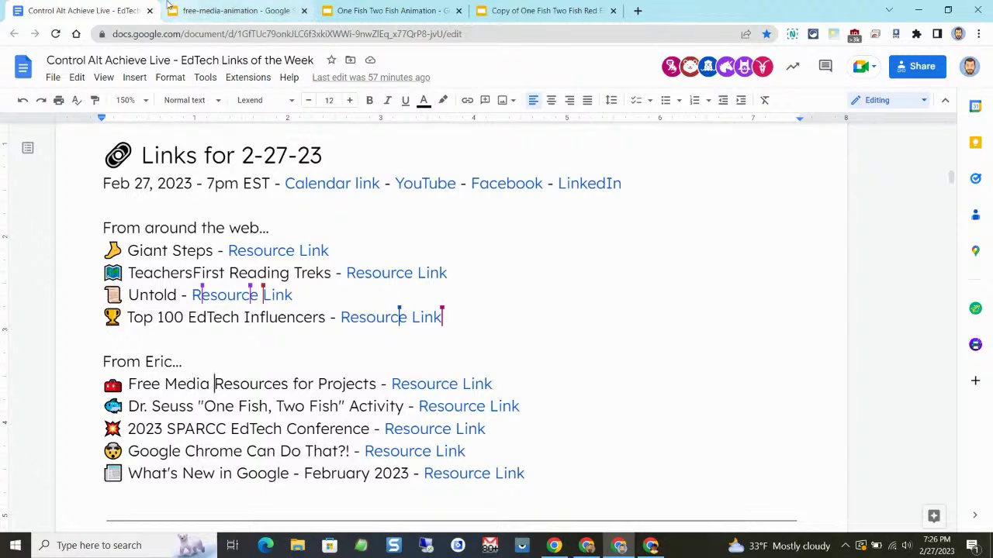
Switch to the free-media-animation slideshow and advance through its free music, video, template, title and photo slides.
left_click(210, 11)
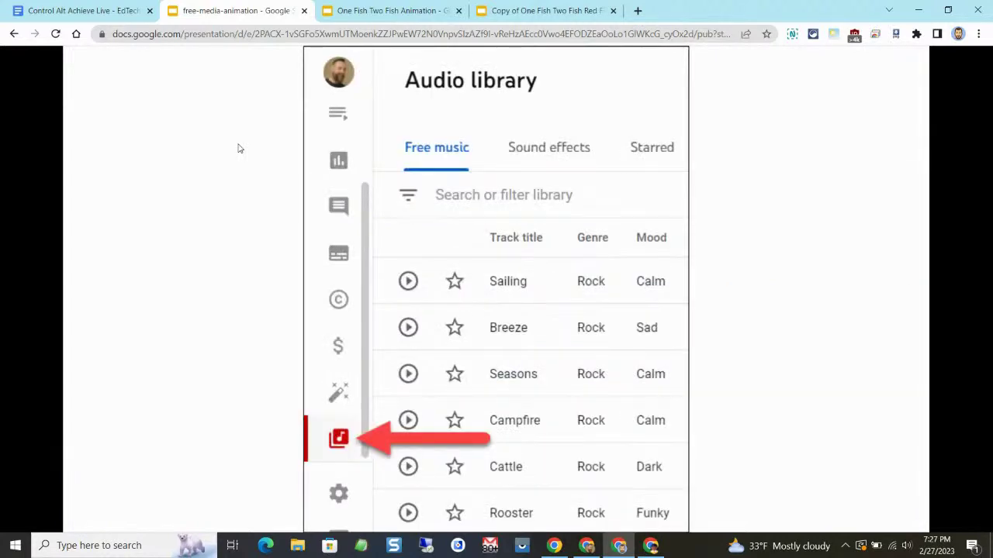
key("Right")
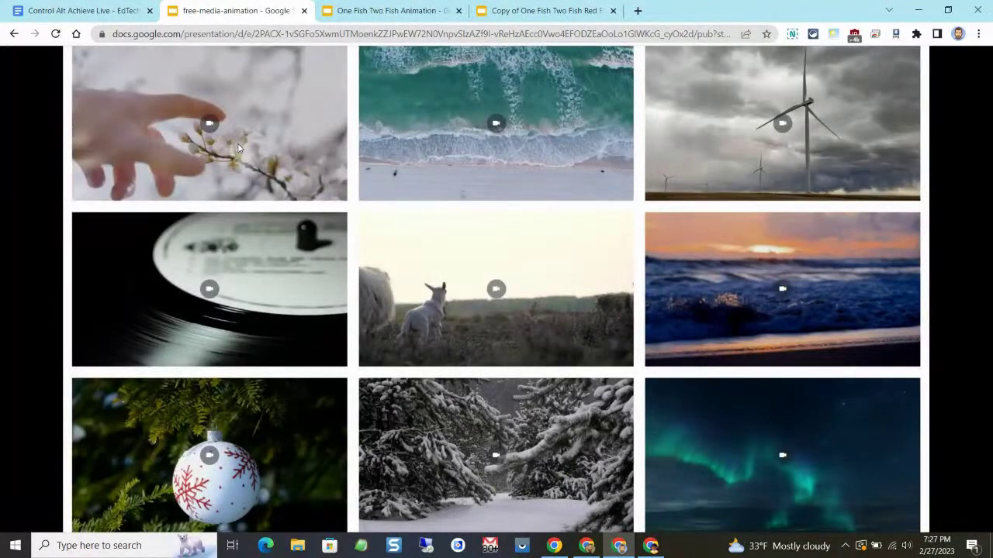
key("Right")
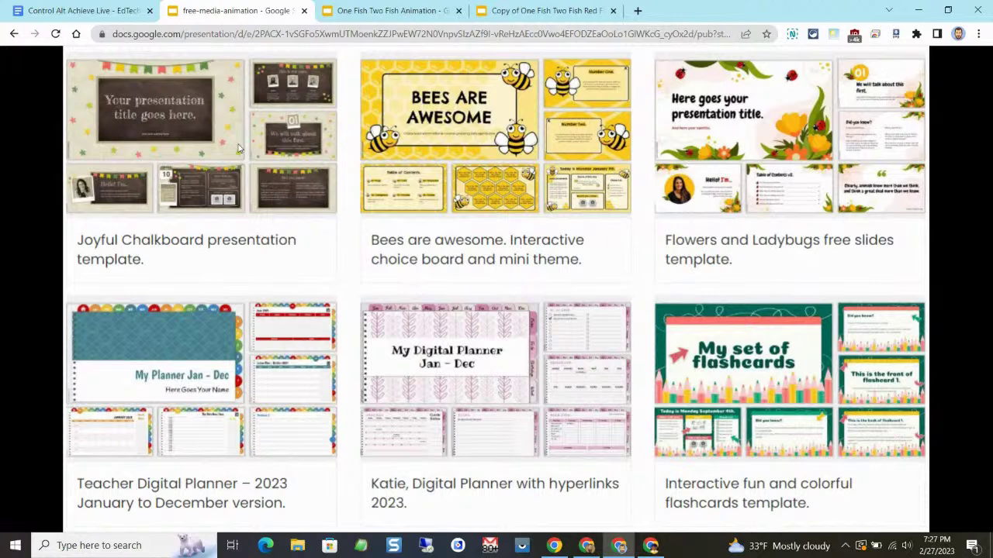
key("Right")
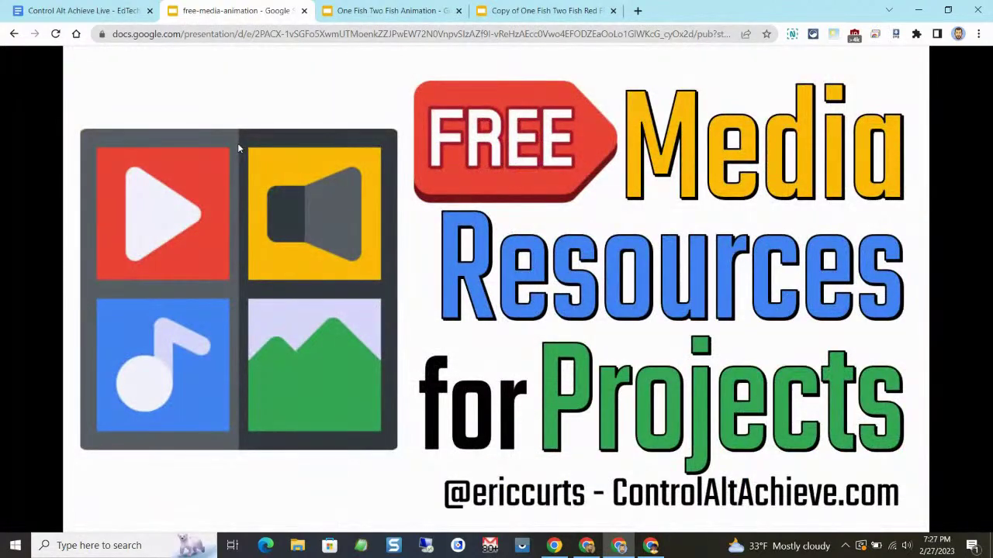
key("Right")
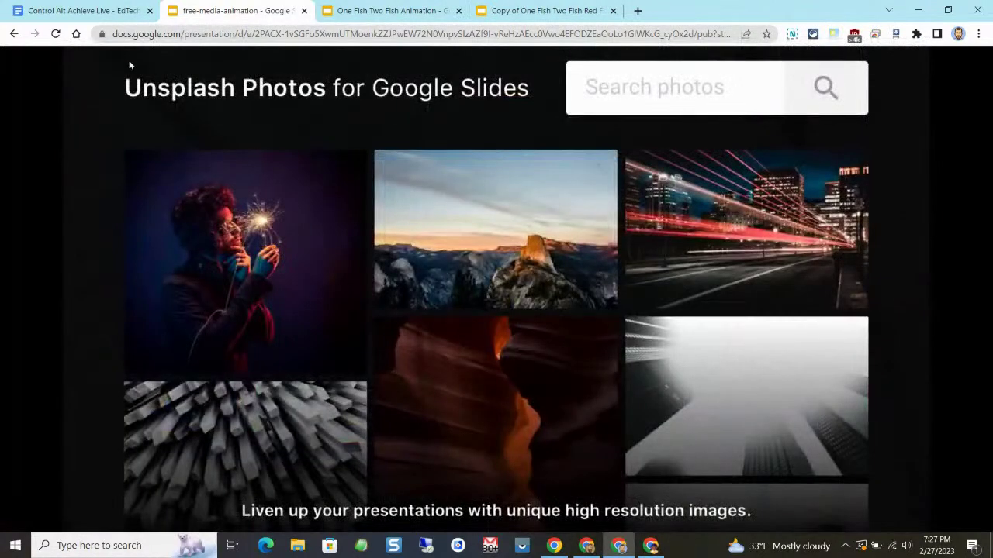
Return to the links document and open the Free Media Resources for Projects blog post to view its introduction and category list.
left_click(86, 15)
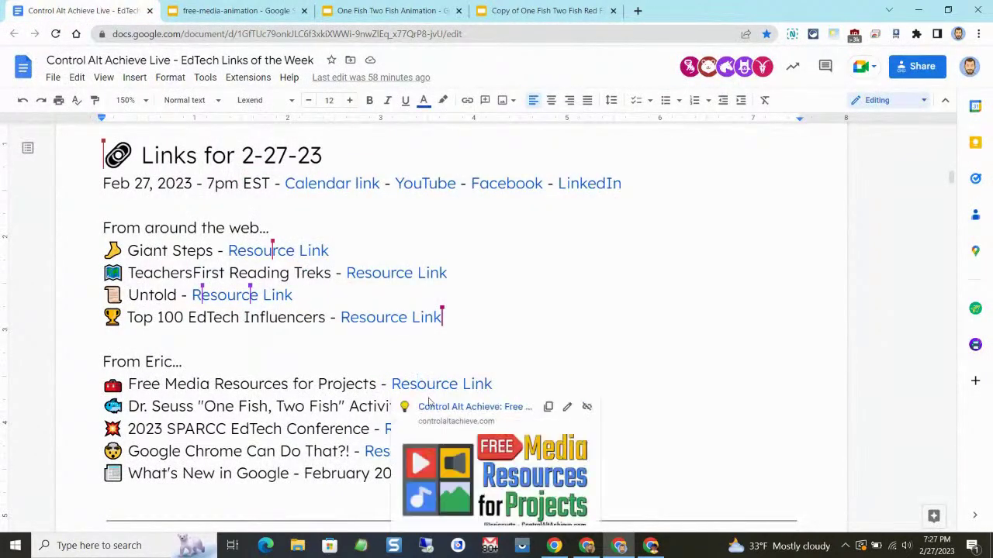
left_click(433, 411)
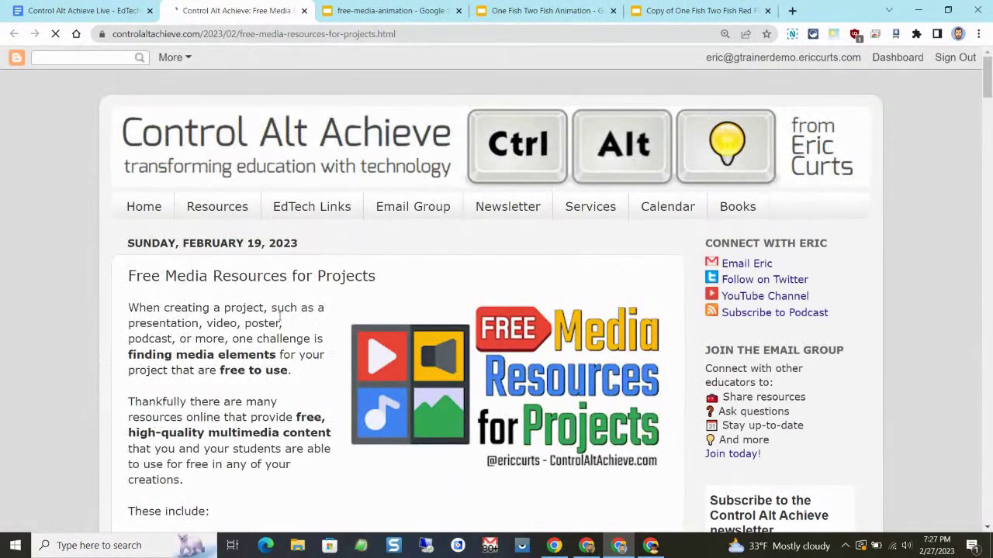
scroll(280, 315, "down", 2)
scroll(280, 315, "down", 2)
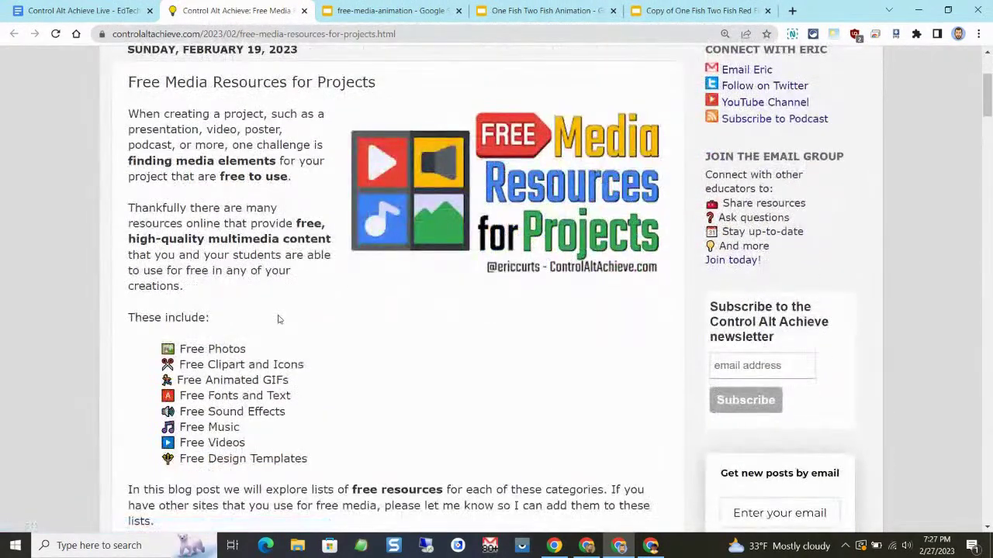
scroll(492, 332, "up", 3)
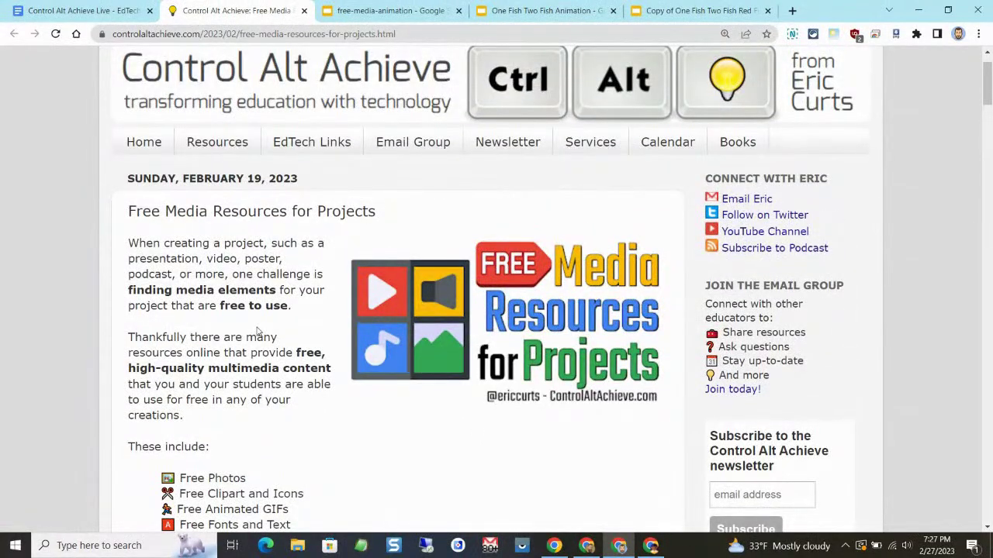
Find the Free Photos section of the blog post, highlight its heading and look over the listed photo sites.
scroll(258, 332, "down", 6)
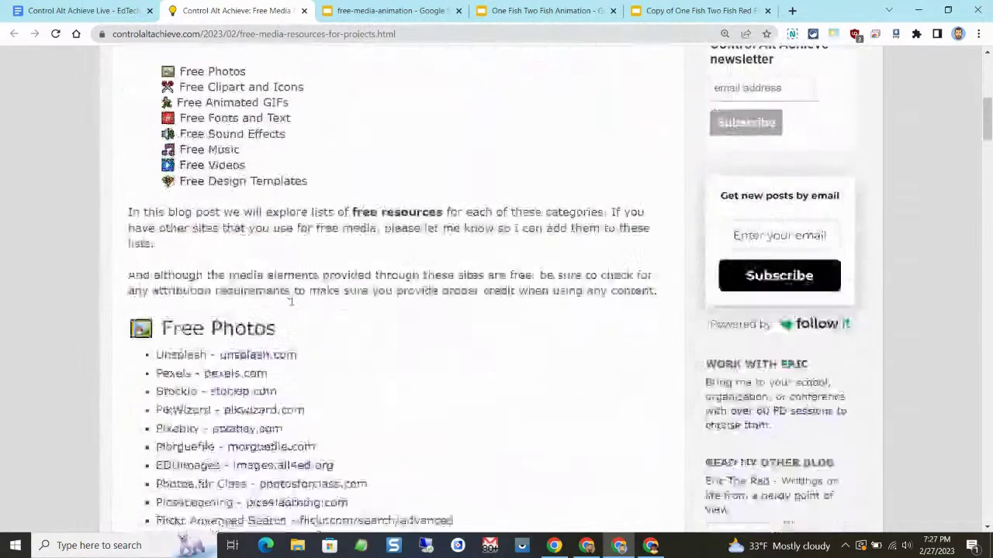
scroll(290, 301, "down", 3)
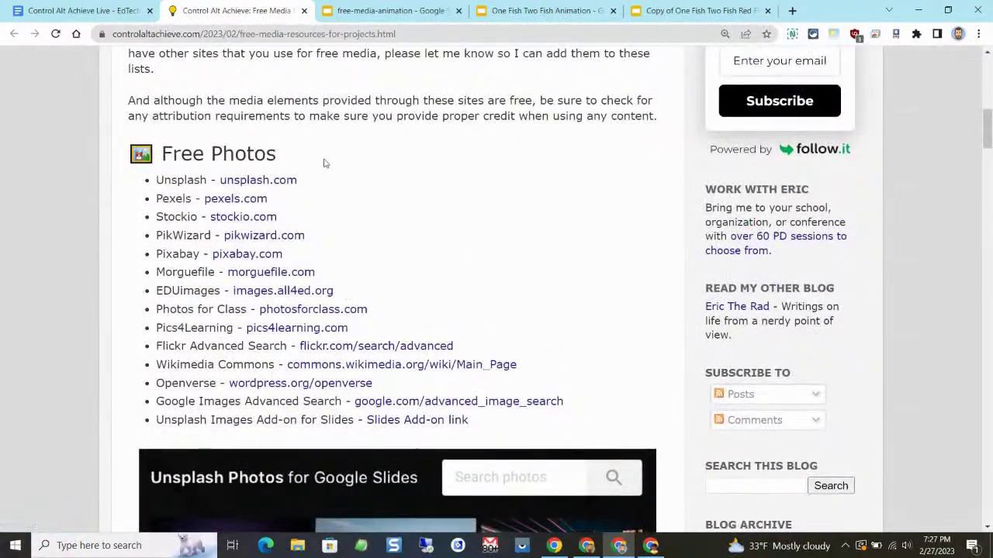
left_click_drag(277, 155, 188, 155)
left_click(183, 195)
scroll(183, 196, "down", 1)
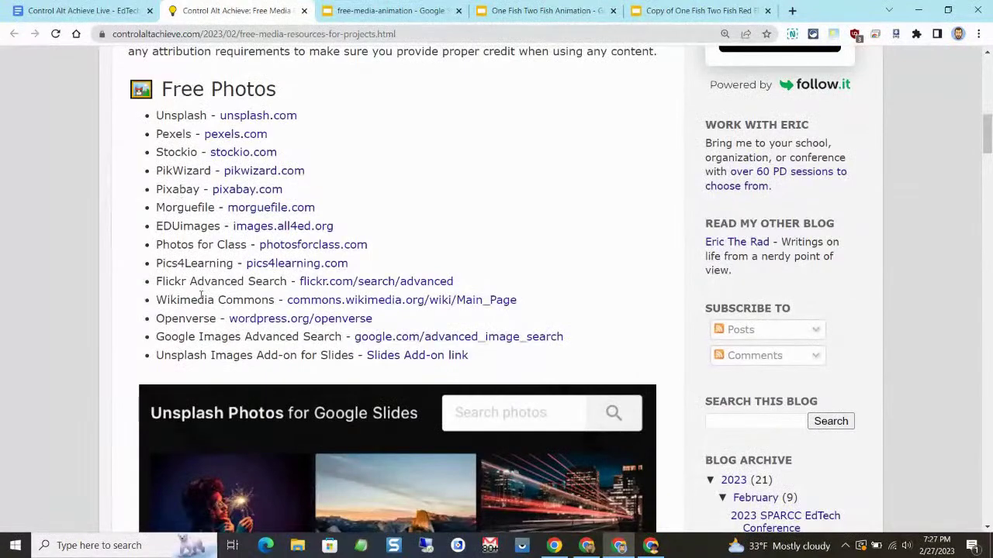
Continue to the Free Clipart and Icons section, highlight part of its heading and look over the listed sites.
scroll(527, 203, "down", 8)
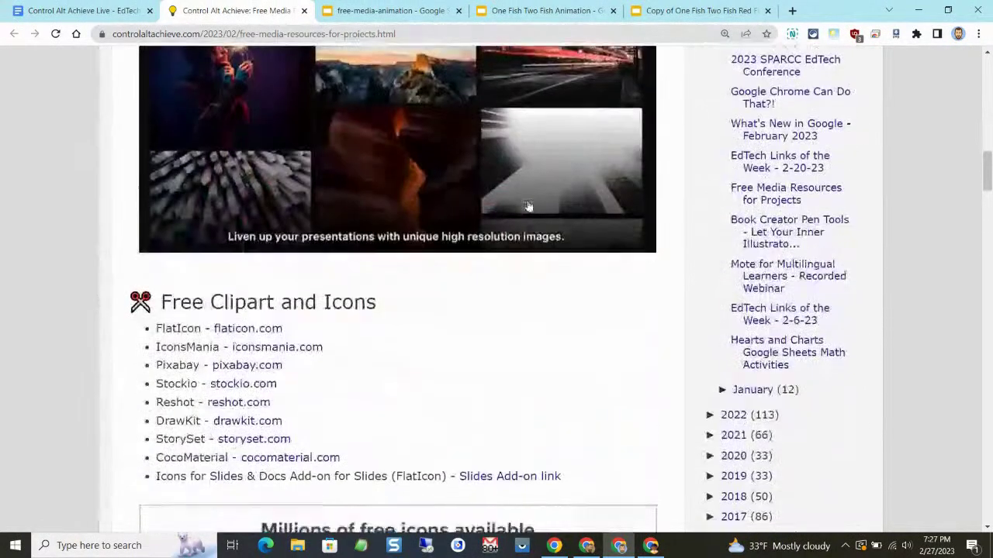
left_click_drag(382, 180, 277, 178)
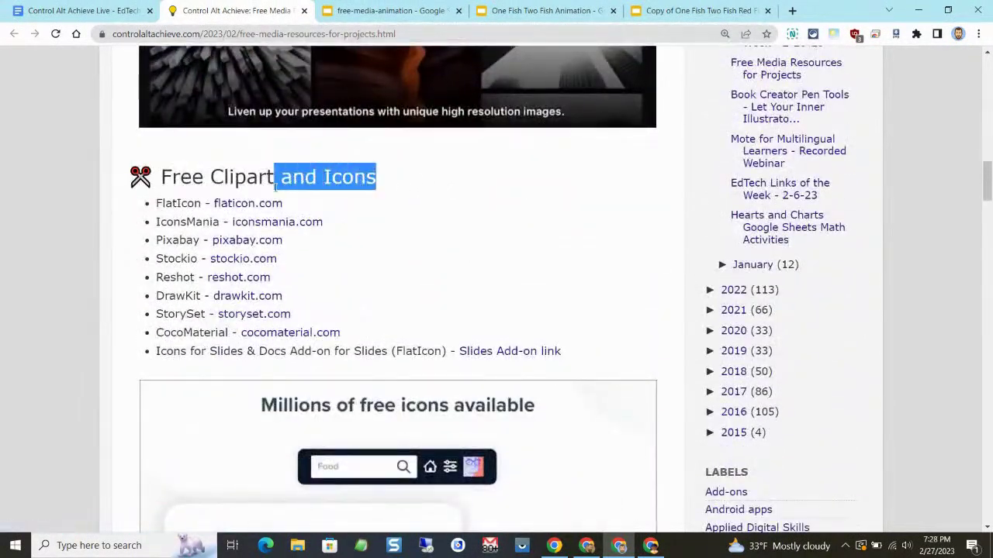
left_click(178, 204)
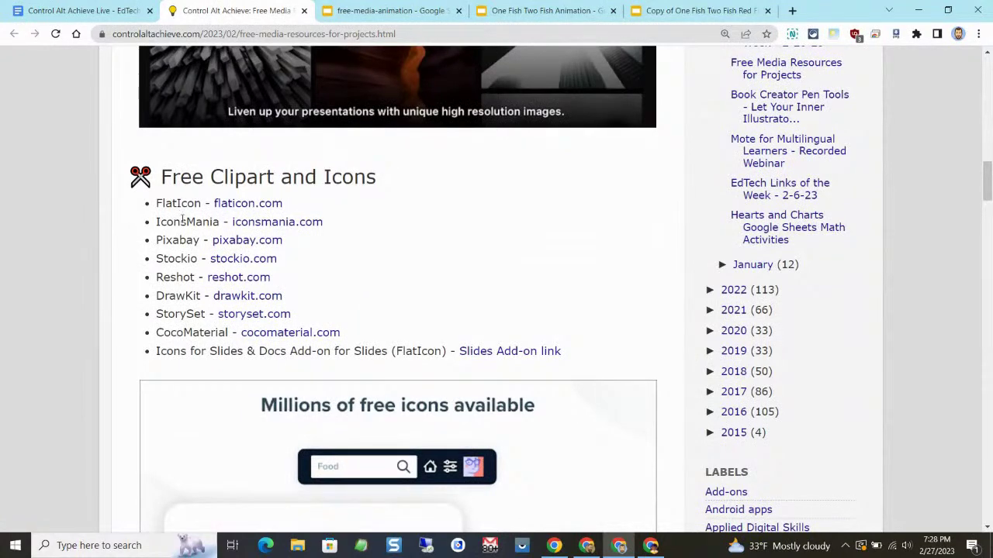
Continue to the Free Animated GIFs section, highlight part of its heading and review the listed GIF sites.
scroll(184, 221, "down", 2)
scroll(190, 214, "down", 6)
scroll(192, 212, "down", 2)
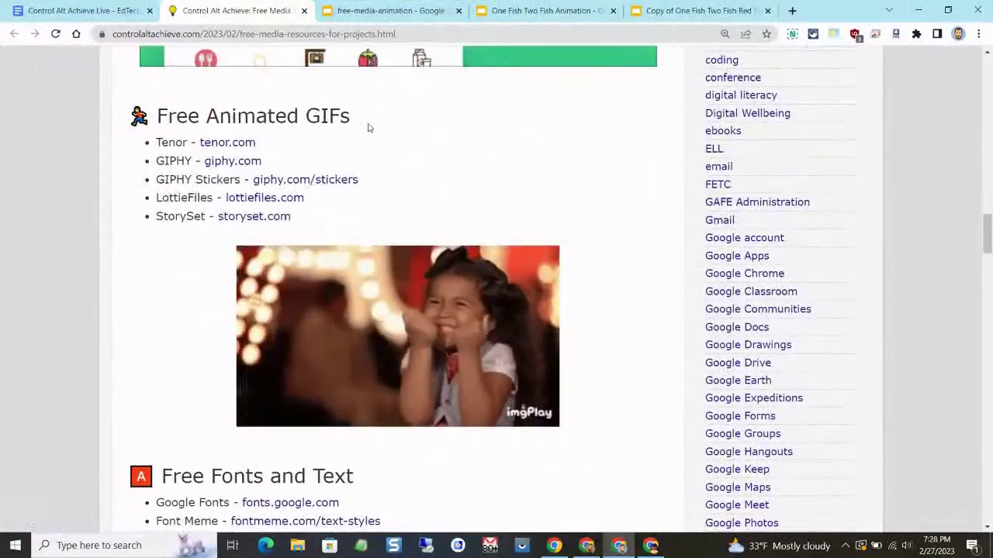
left_click_drag(367, 124, 256, 118)
left_click(188, 145)
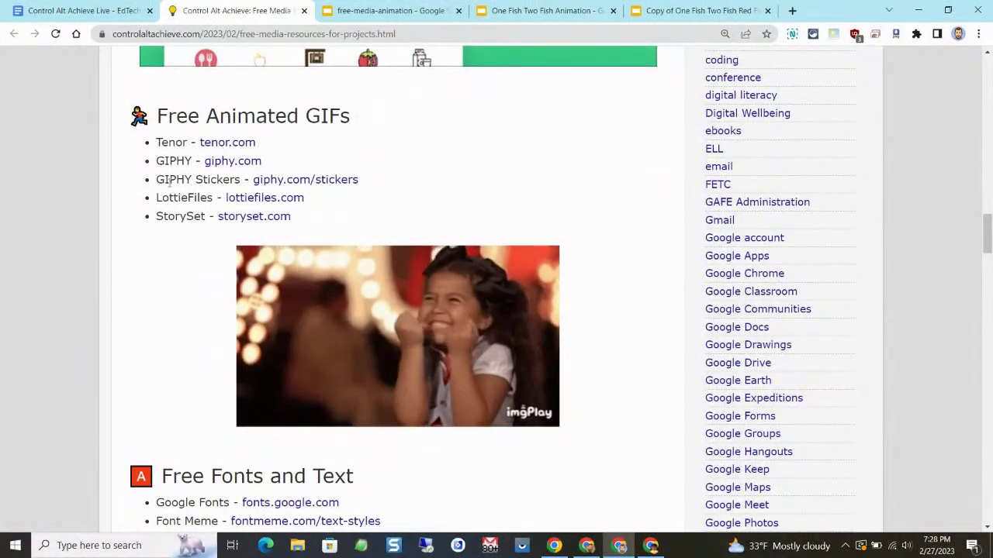
Review the Free Fonts and Text section, highlighting part of its heading, and continue to the Free Sound Effects list.
scroll(172, 195, "down", 1)
scroll(173, 194, "down", 4)
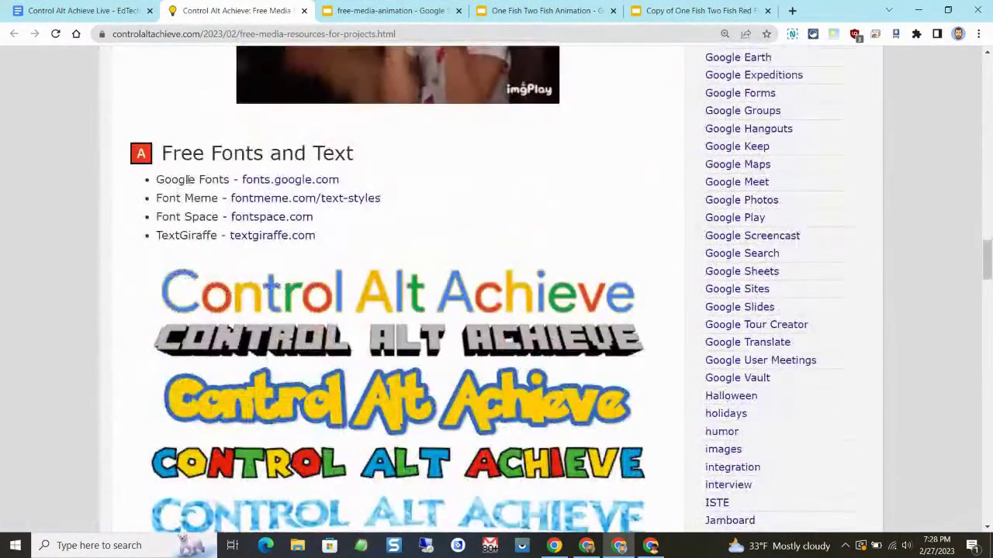
left_click_drag(359, 154, 264, 153)
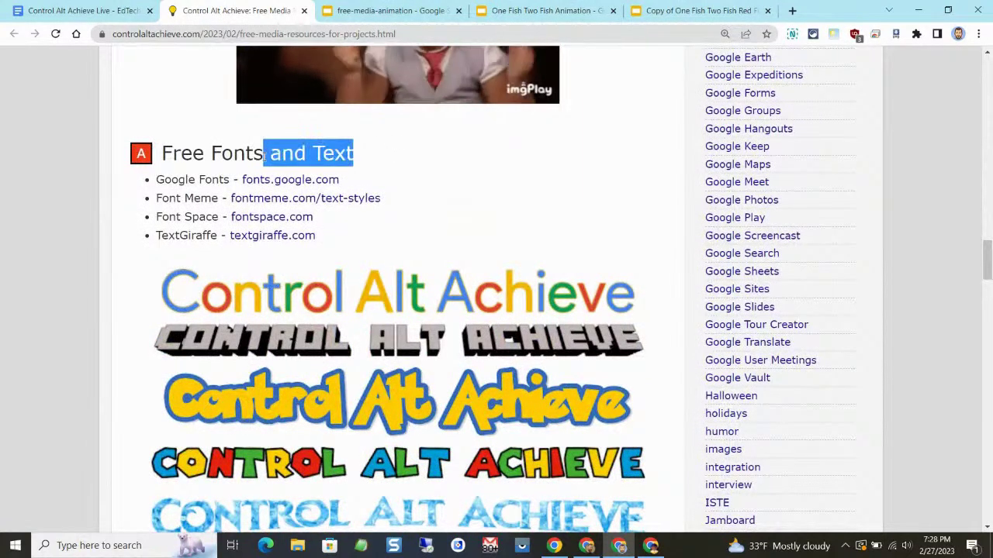
left_click(212, 198)
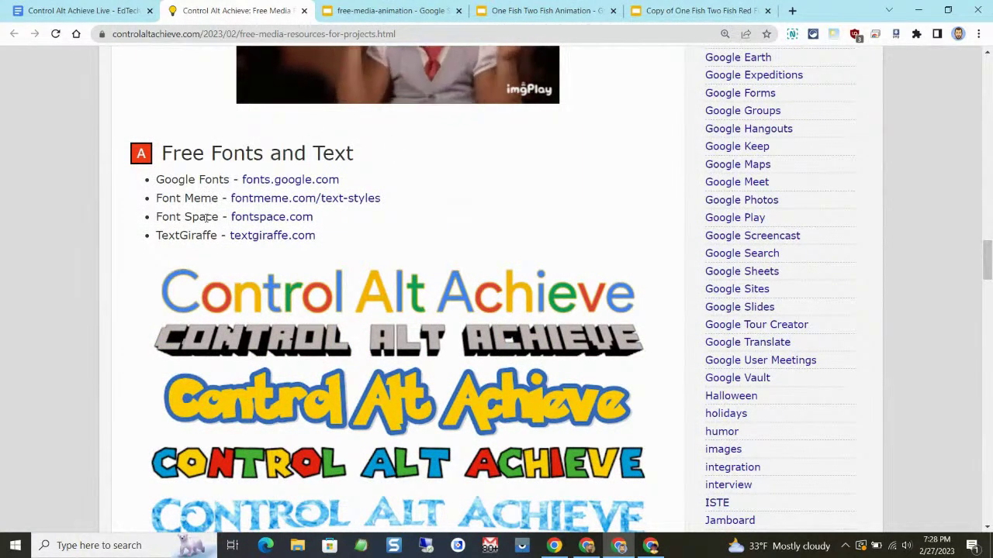
scroll(522, 214, "down", 6)
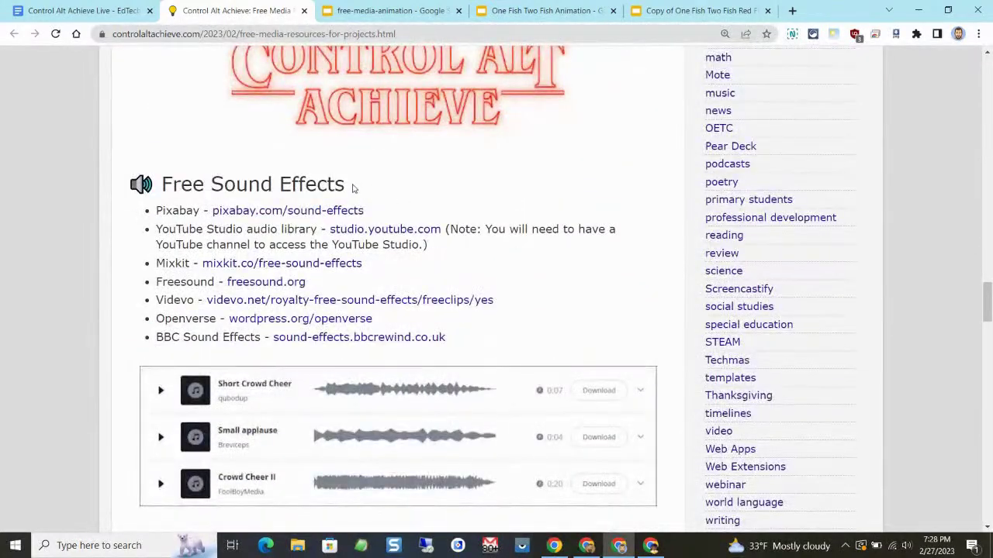
Highlight part of the Free Sound Effects heading and the YouTube Studio audio library entry while reviewing the list.
left_click_drag(367, 194, 243, 182)
left_click(191, 180)
left_click_drag(200, 231, 285, 231)
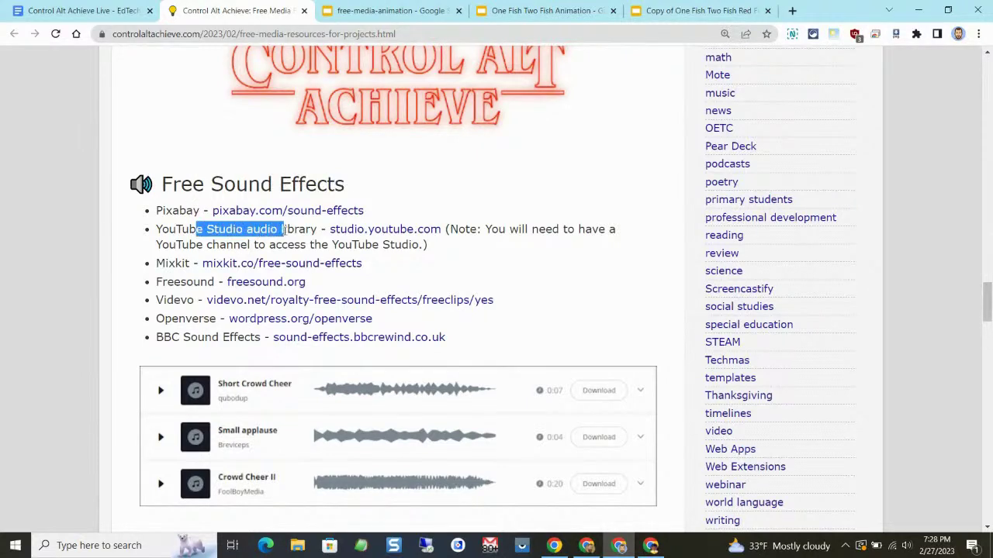
left_click(287, 231)
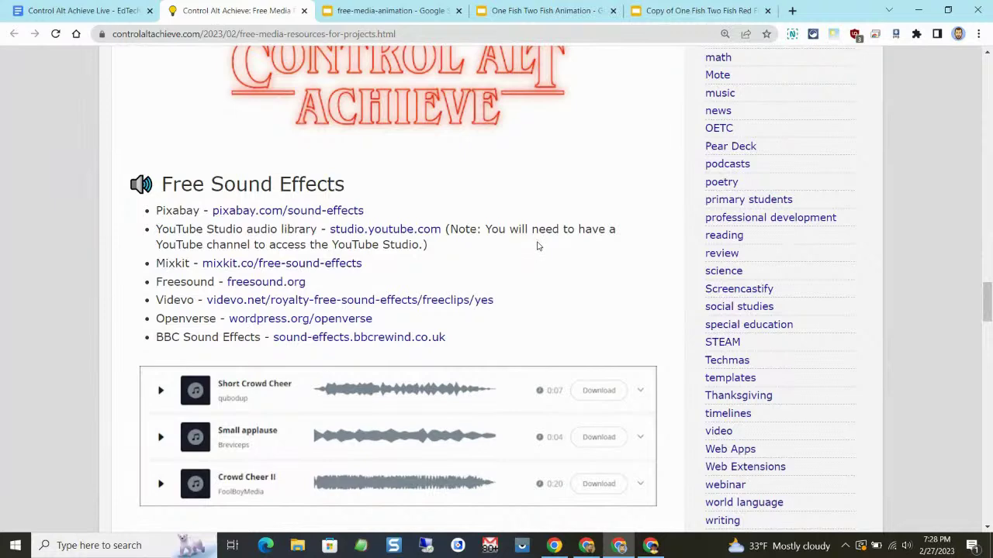
Continue to the Free Music section and highlight the entries from Mixkit to Dig CC Mixter while reviewing them.
scroll(543, 216, "down", 5)
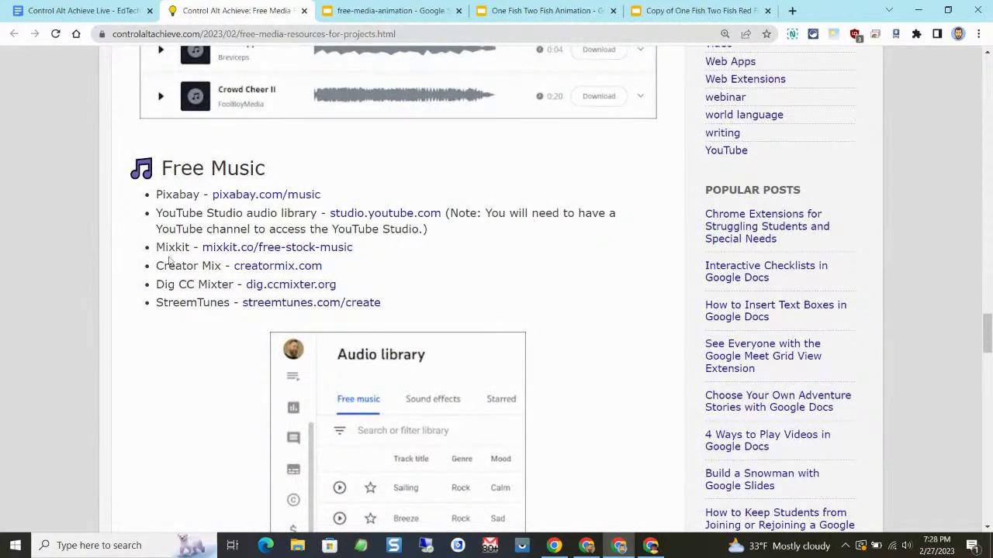
left_click_drag(168, 247, 185, 287)
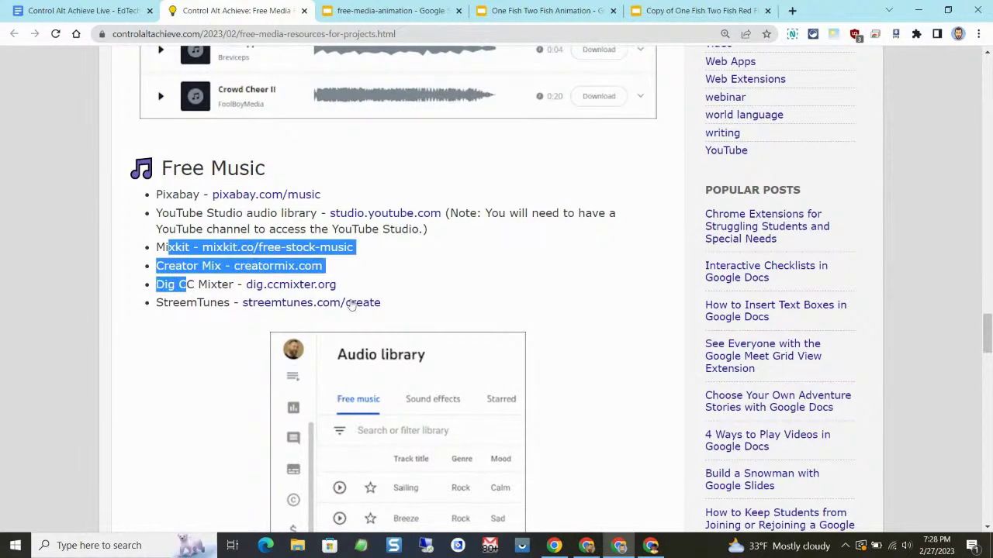
left_click(518, 216)
Review the Free Videos section and its sample clips, highlighting the entries from Mixkit to Pexels.
scroll(518, 216, "down", 6)
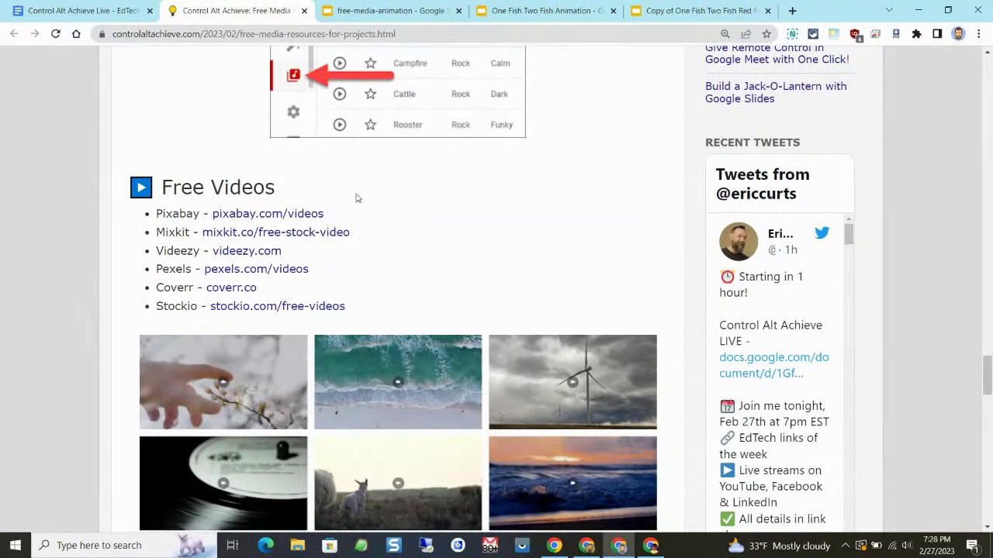
scroll(326, 211, "down", 2)
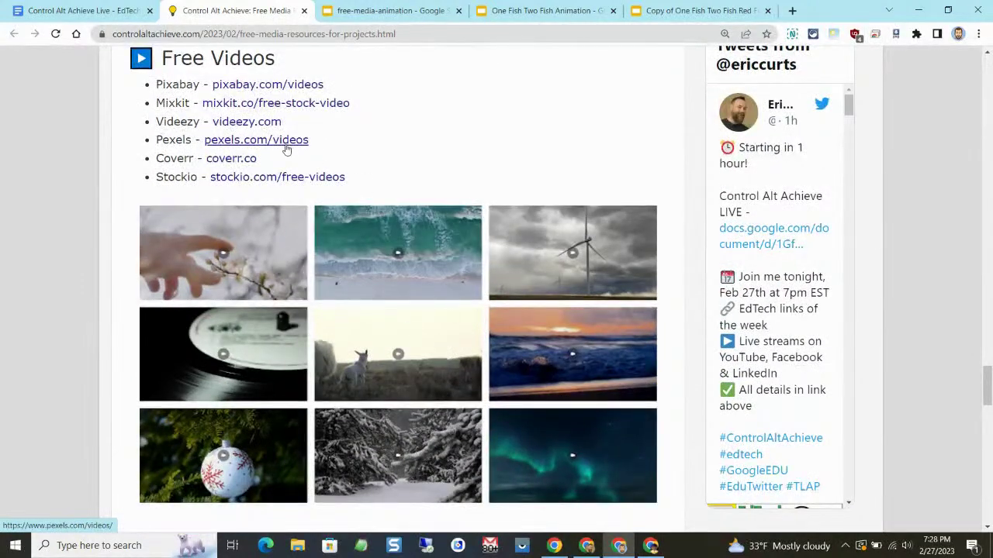
left_click_drag(167, 102, 175, 140)
left_click(170, 152)
Review the Free Design Templates section, highlighting part of its heading and looking over the listed template sites.
scroll(190, 147, "down", 6)
left_click_drag(201, 164, 333, 165)
left_click(339, 164)
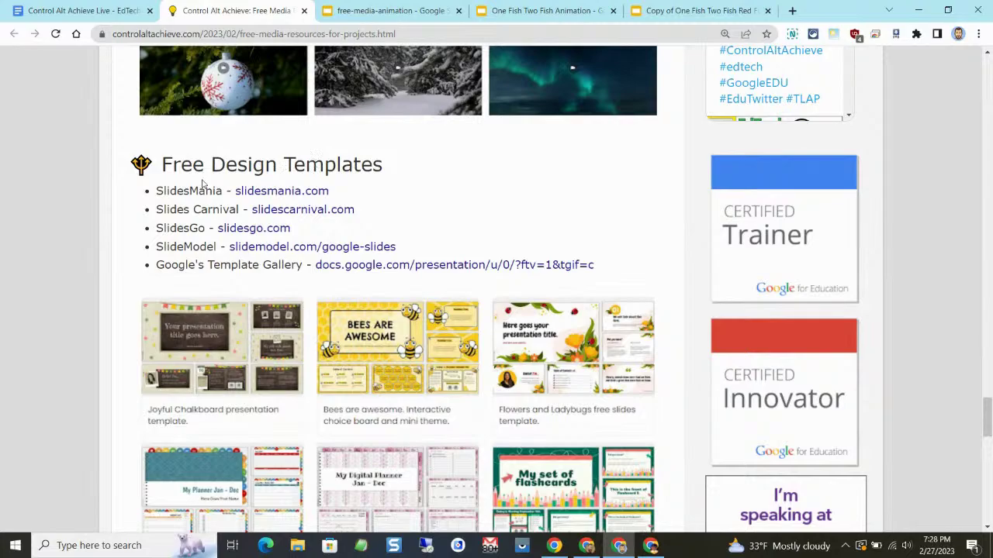
scroll(203, 183, "down", 3)
scroll(202, 176, "up", 2)
Return to the beginning of the blog post and look over its introduction and the list of media categories.
scroll(202, 176, "up", 15)
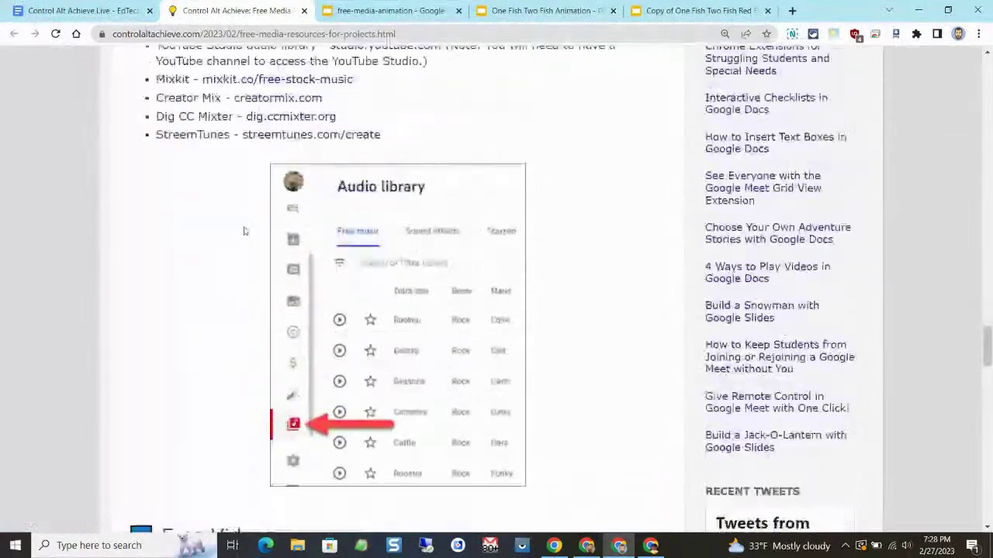
scroll(245, 225, "up", 15)
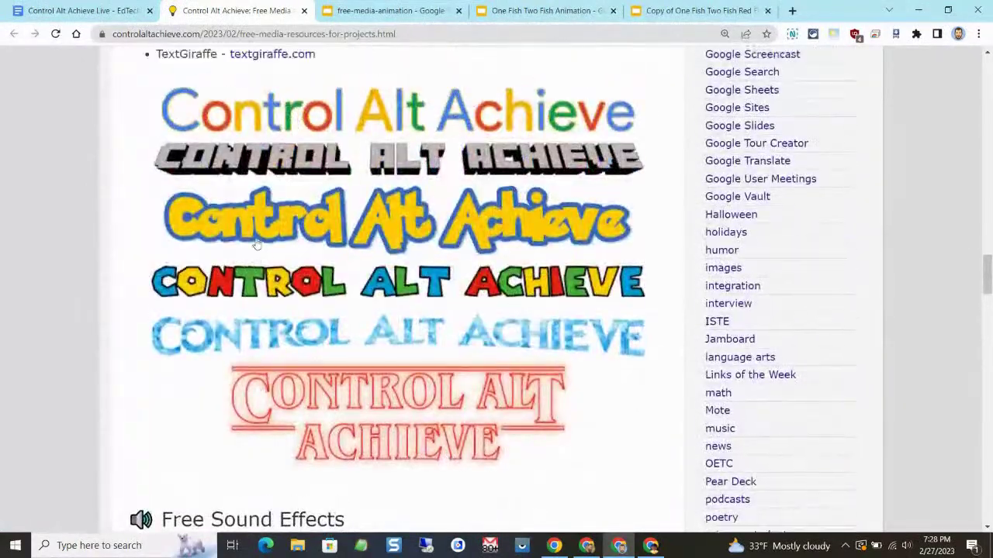
scroll(257, 245, "up", 13)
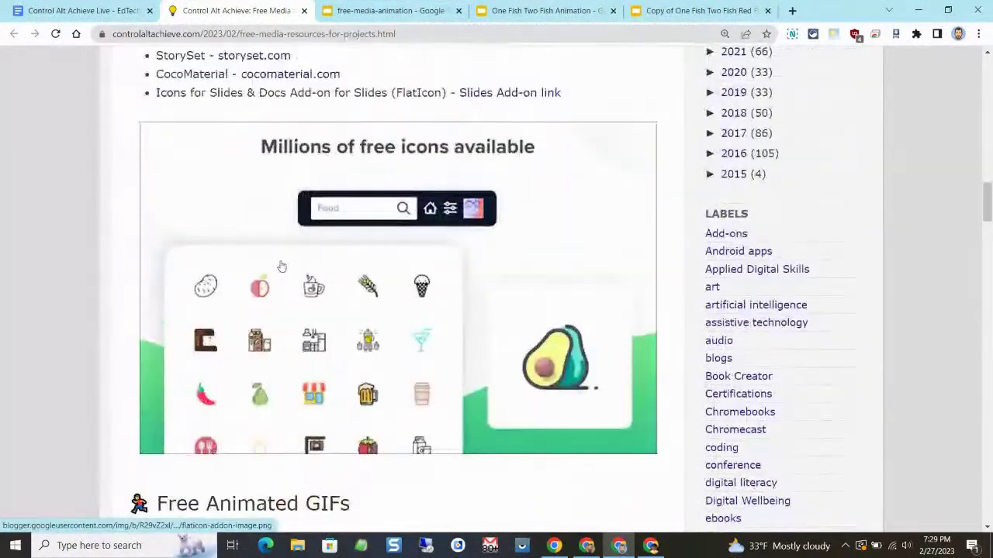
scroll(278, 264, "up", 7)
scroll(298, 273, "up", 15)
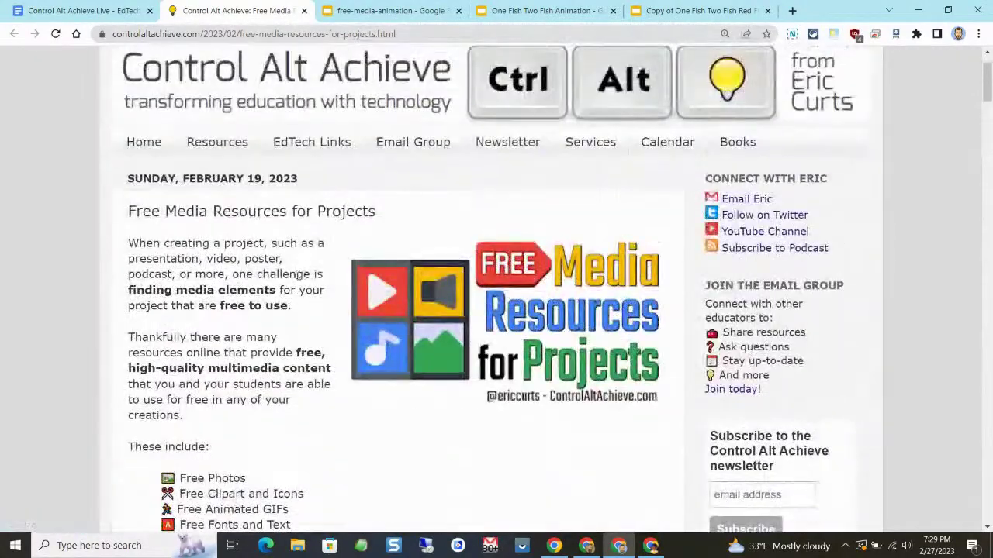
scroll(233, 266, "down", 2)
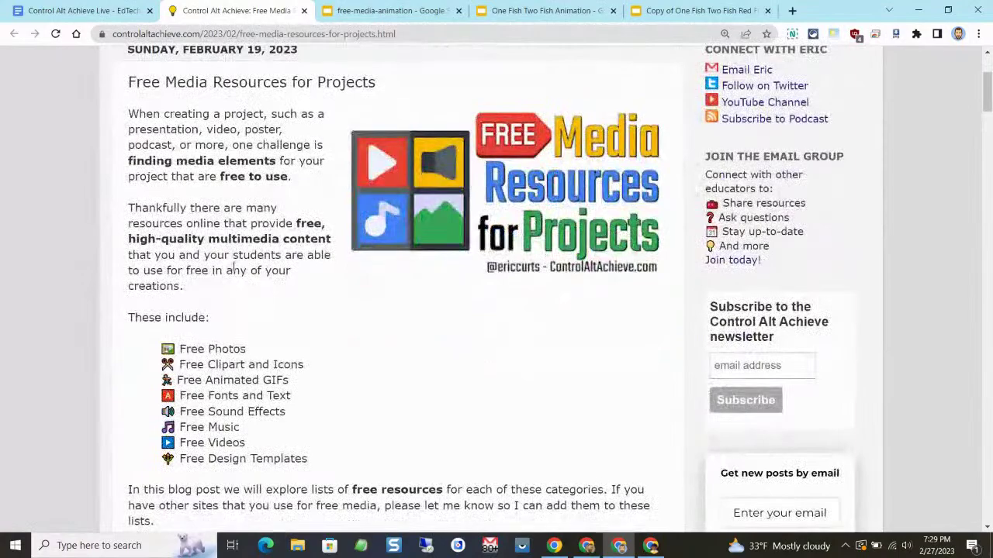
scroll(241, 264, "down", 2)
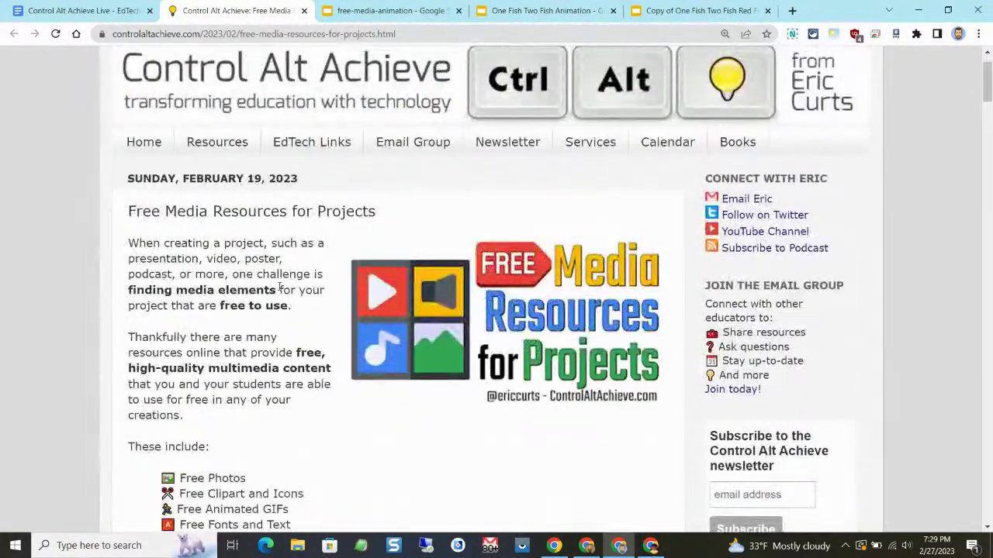
Look over the category list, attribution note and Free Photos sites once more, highlighting the Free Photos heading.
scroll(286, 270, "down", 8)
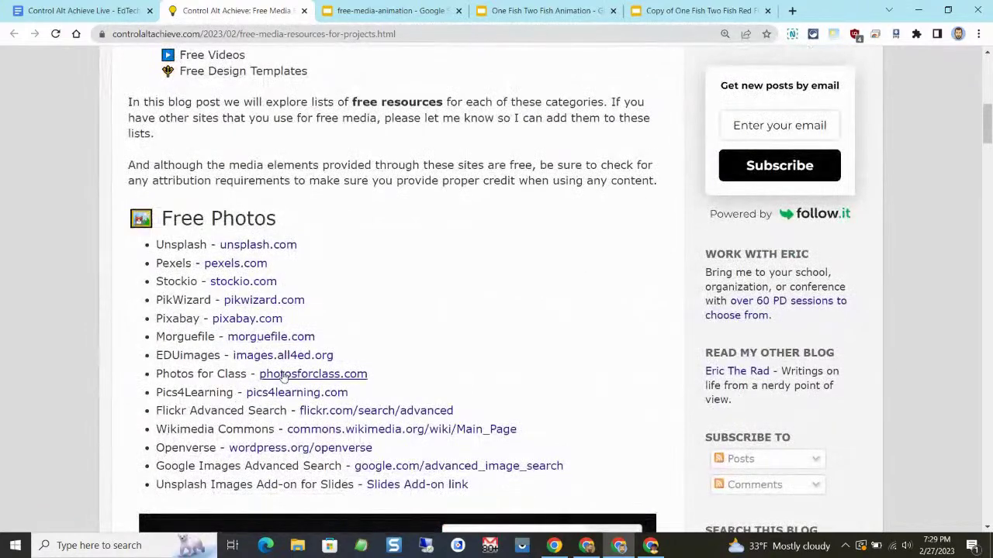
scroll(358, 265, "up", 4)
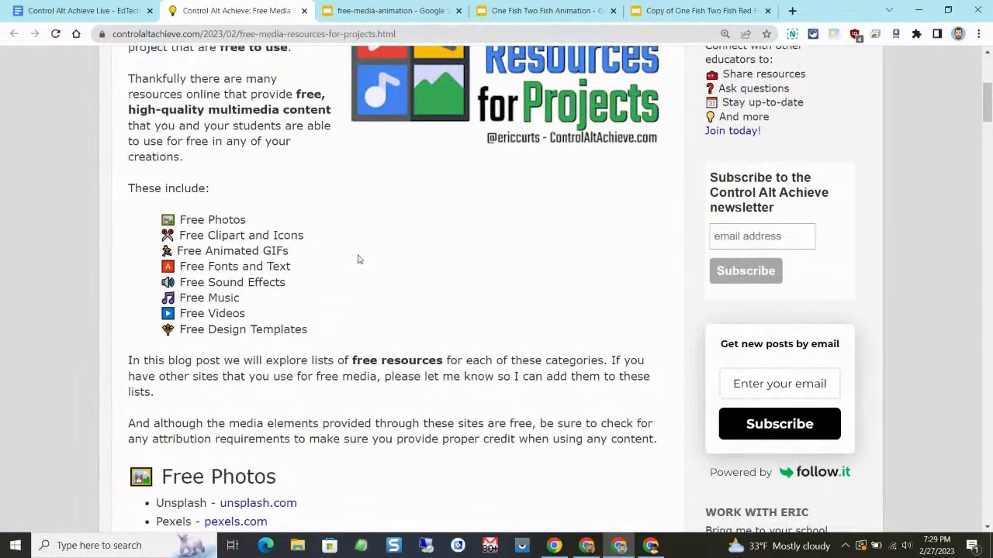
scroll(356, 259, "down", 2)
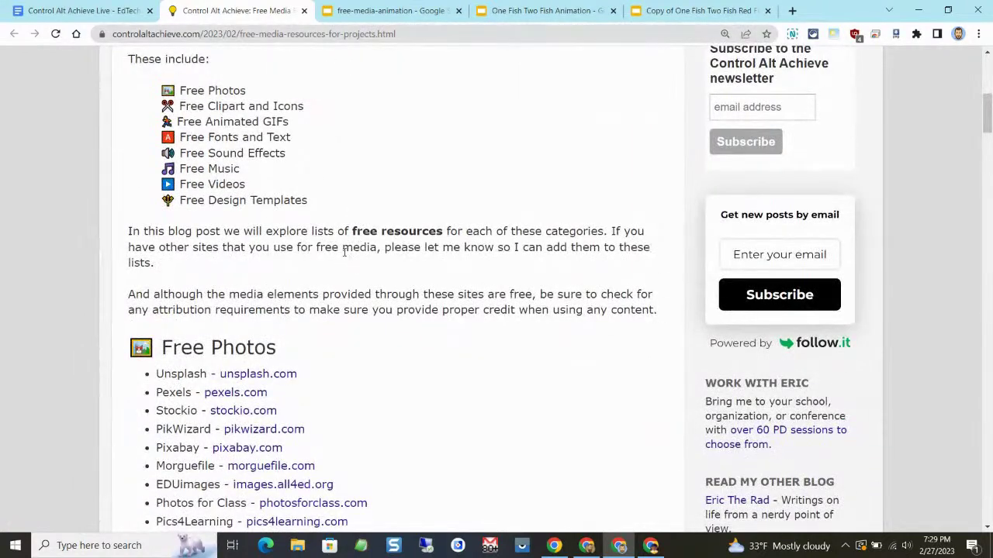
scroll(331, 242, "down", 2)
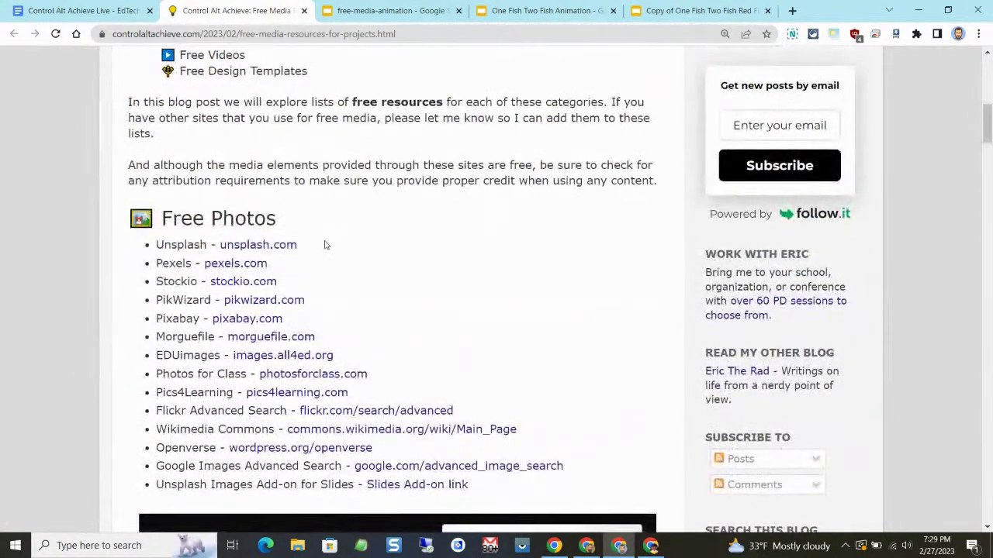
left_click_drag(281, 205, 234, 205)
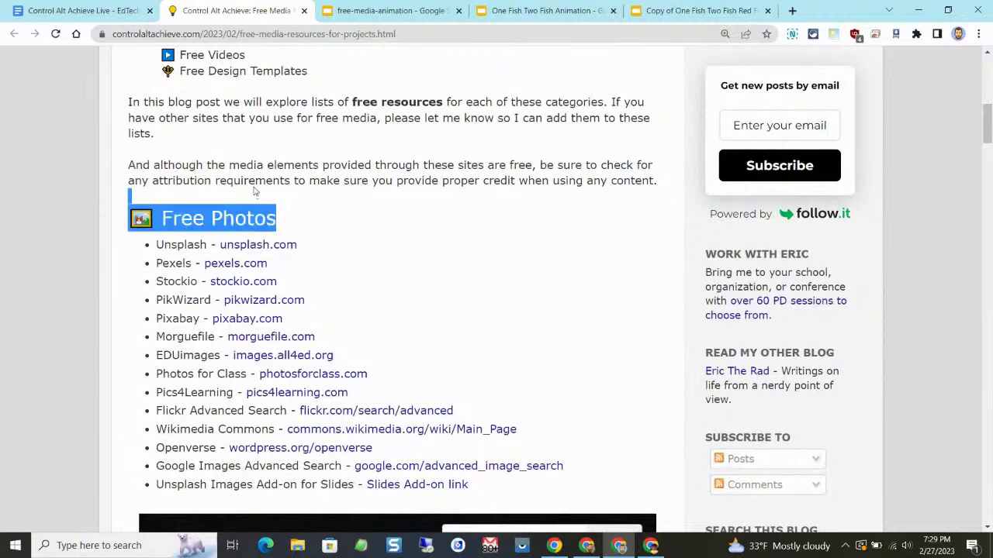
left_click(255, 194)
Skim the media category list and Free Photos section again and return to the top of the blog post.
scroll(281, 177, "up", 4)
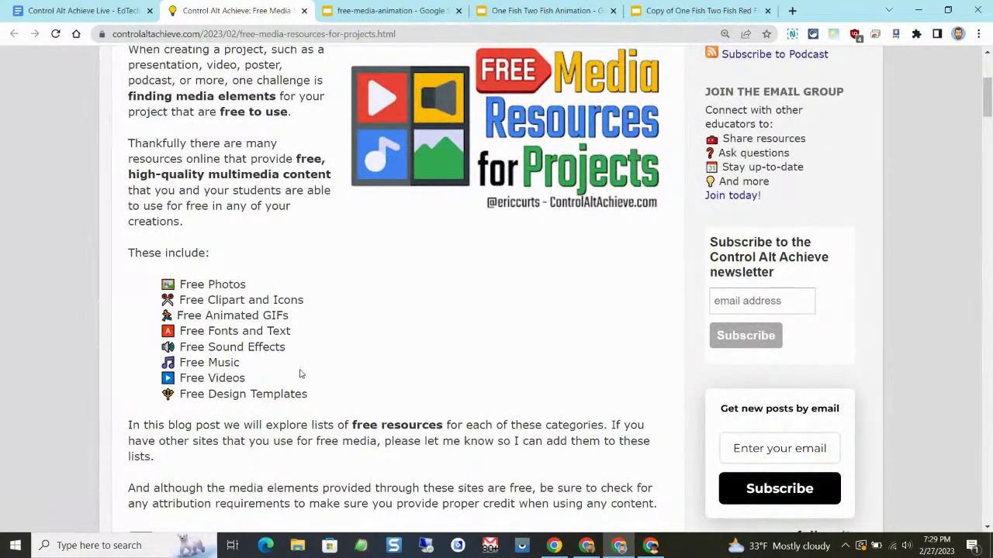
scroll(317, 353, "down", 2)
scroll(317, 349, "up", 5)
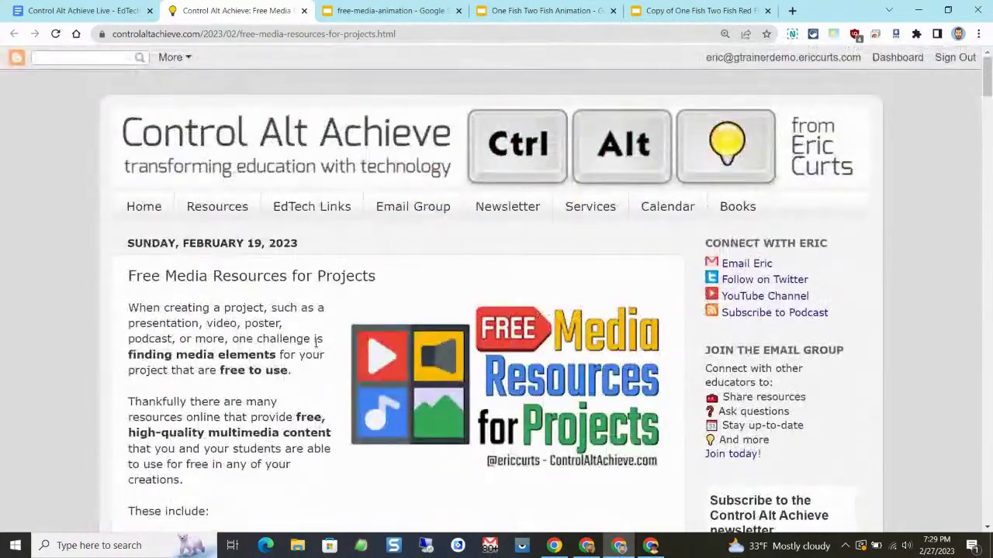
scroll(310, 350, "down", 10)
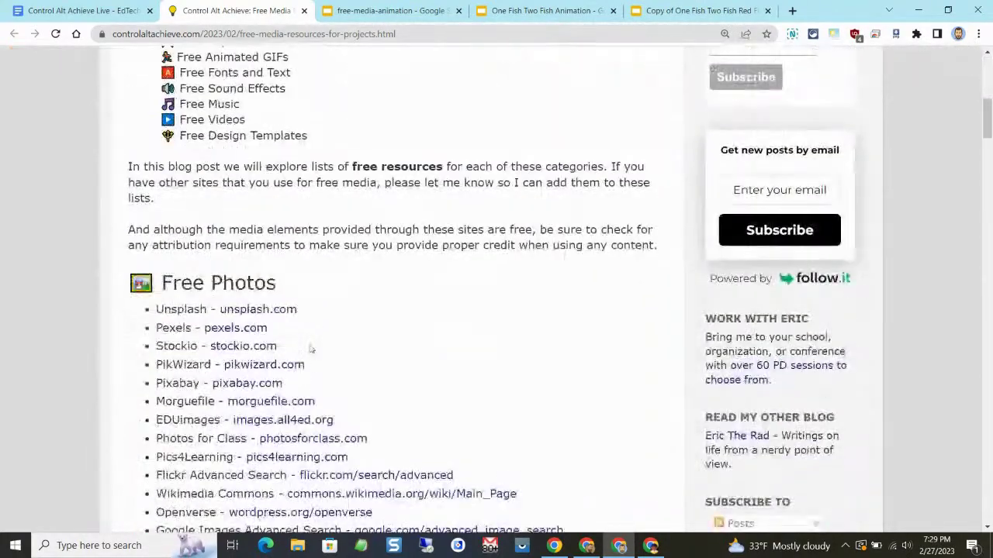
scroll(309, 350, "up", 12)
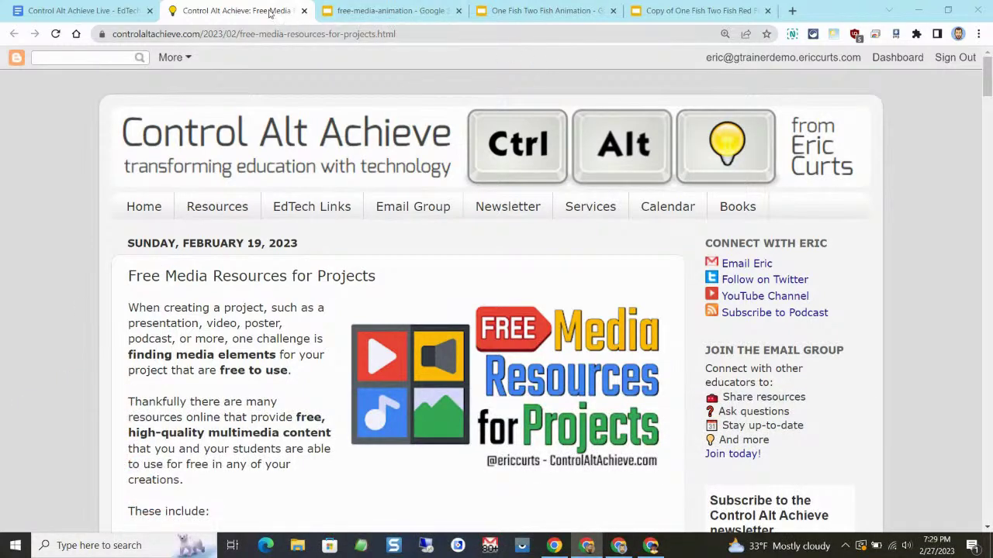
Close the Free Media Resources blog post and free-media-animation presentation, and go to the Dr. Seuss activity in the links document.
left_click(305, 10)
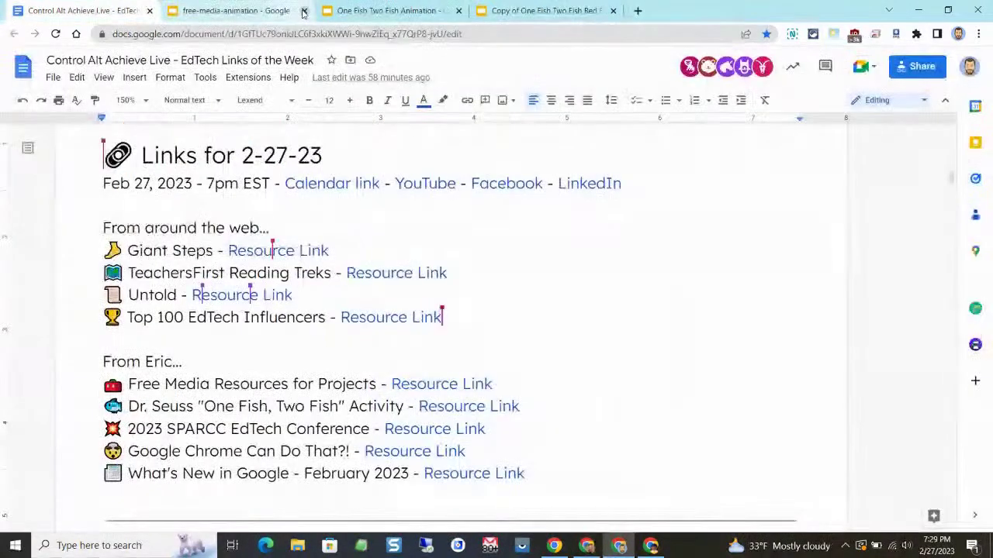
left_click(304, 11)
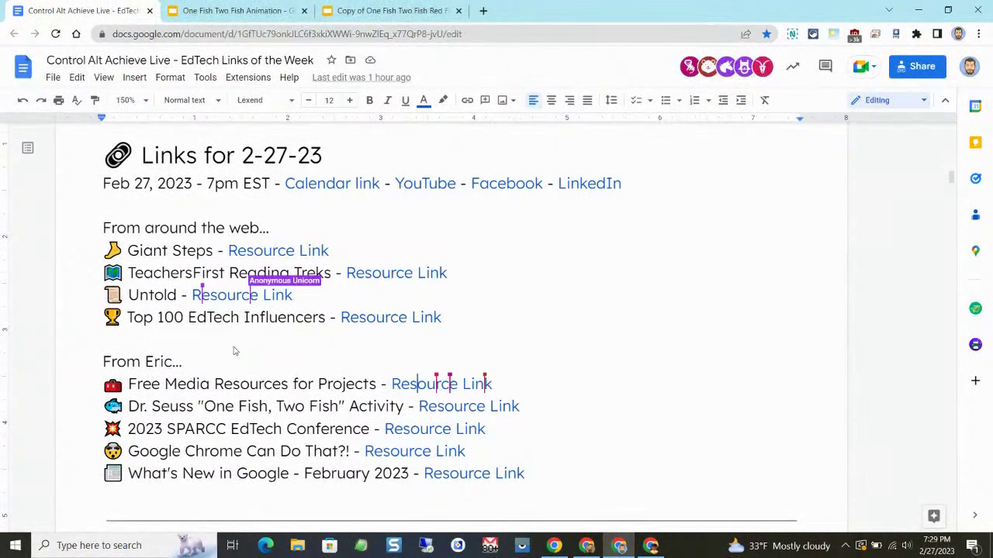
scroll(190, 288, "down", 2)
left_click(186, 277)
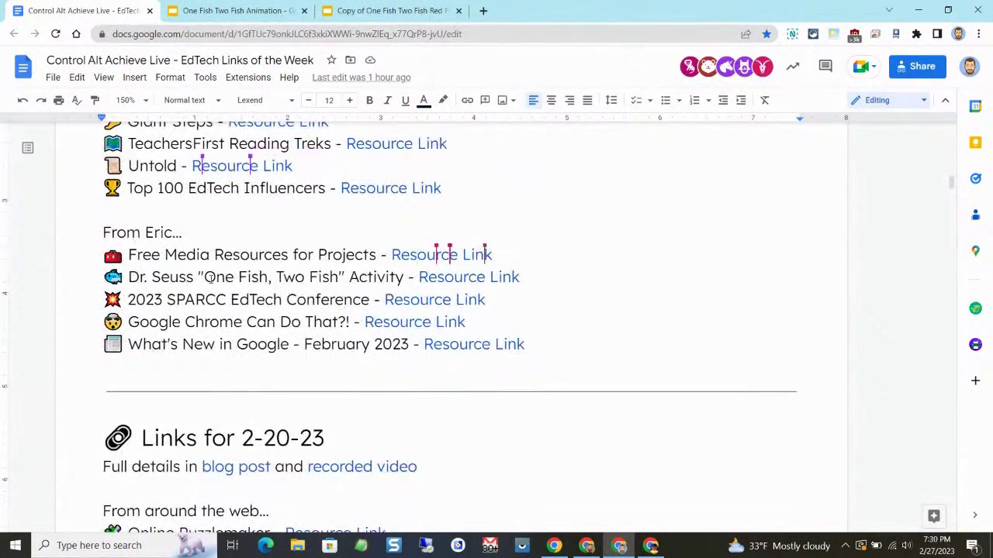
View the One Fish Two Fish animation and open the Dr. Seuss "One Fish, Two Fish" Activity resource from the links document.
left_click(261, 13)
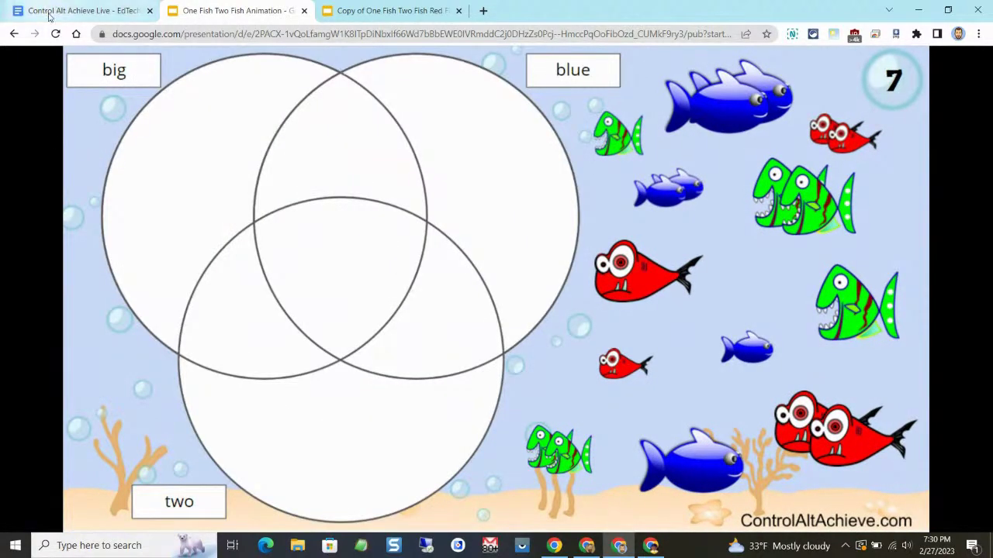
left_click(82, 11)
mouse_move(448, 277)
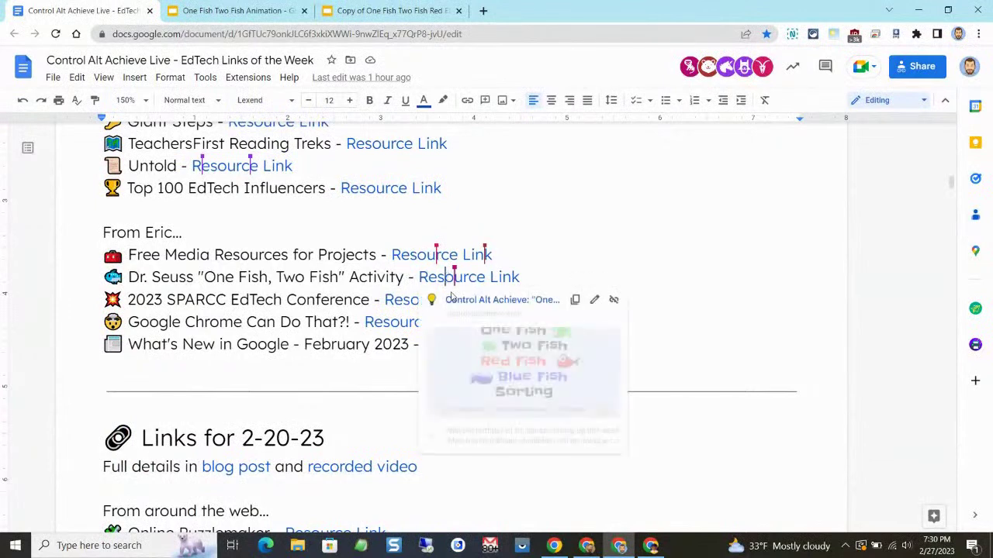
left_click(455, 297)
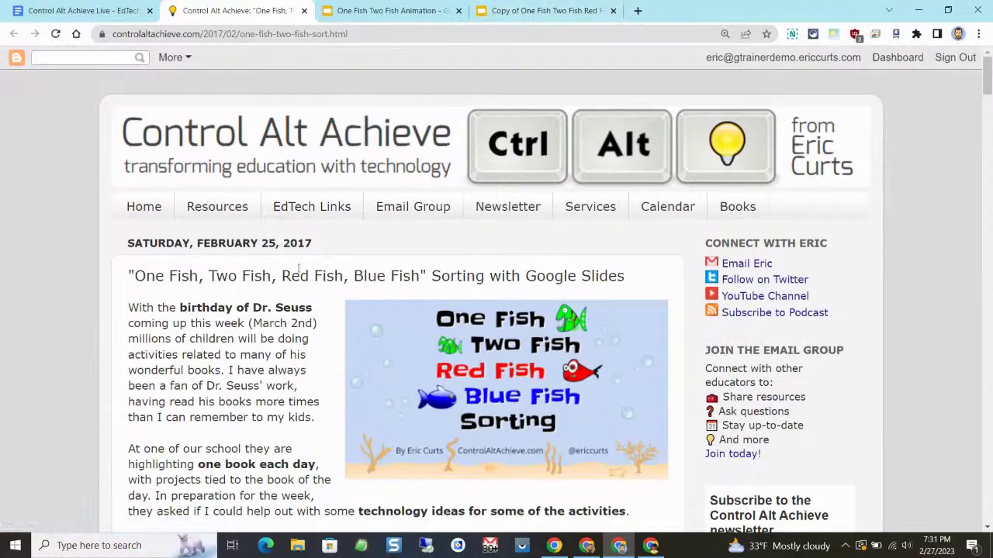
Skim the "One Fish, Two Fish" sorting blog post through Activity #3 and switch to the copied sorting template in Google Slides.
scroll(295, 269, "down", 15)
scroll(295, 268, "down", 1)
scroll(287, 263, "up", 3)
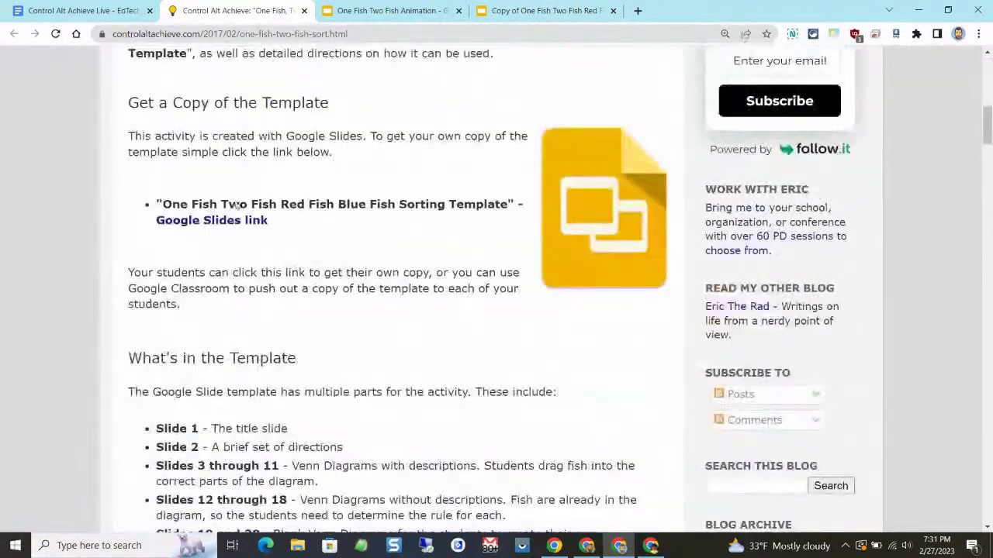
scroll(445, 276, "down", 4)
scroll(444, 276, "down", 20)
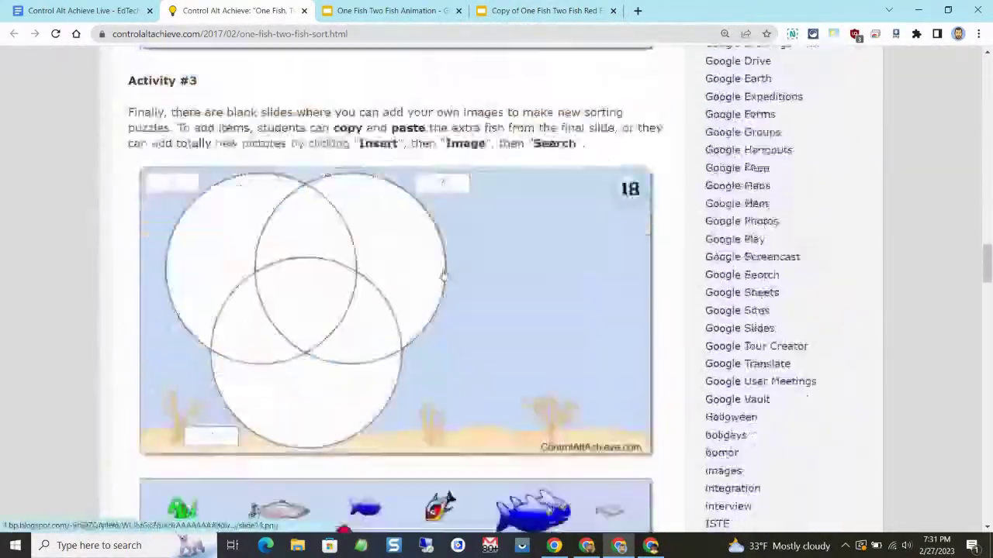
scroll(446, 271, "up", 12)
scroll(446, 271, "up", 20)
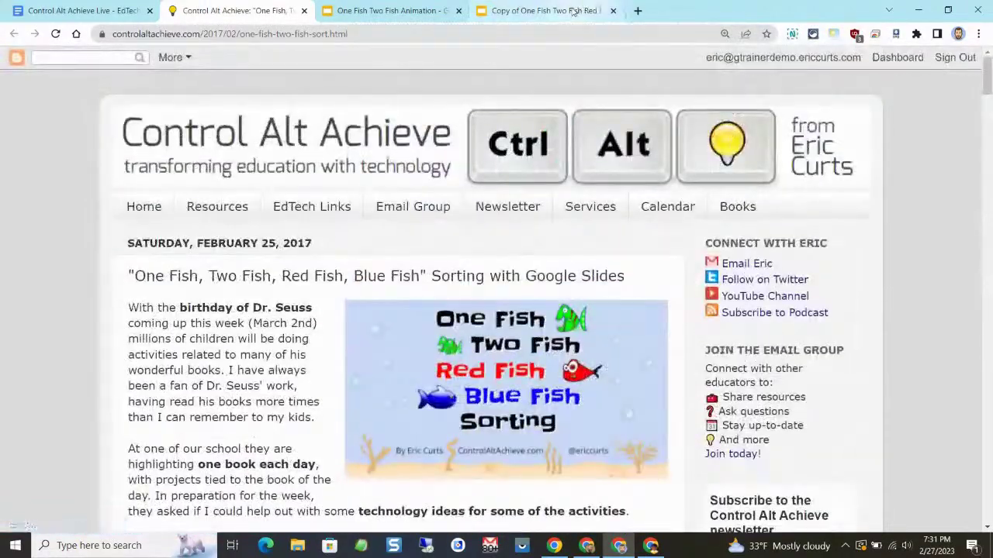
left_click(573, 11)
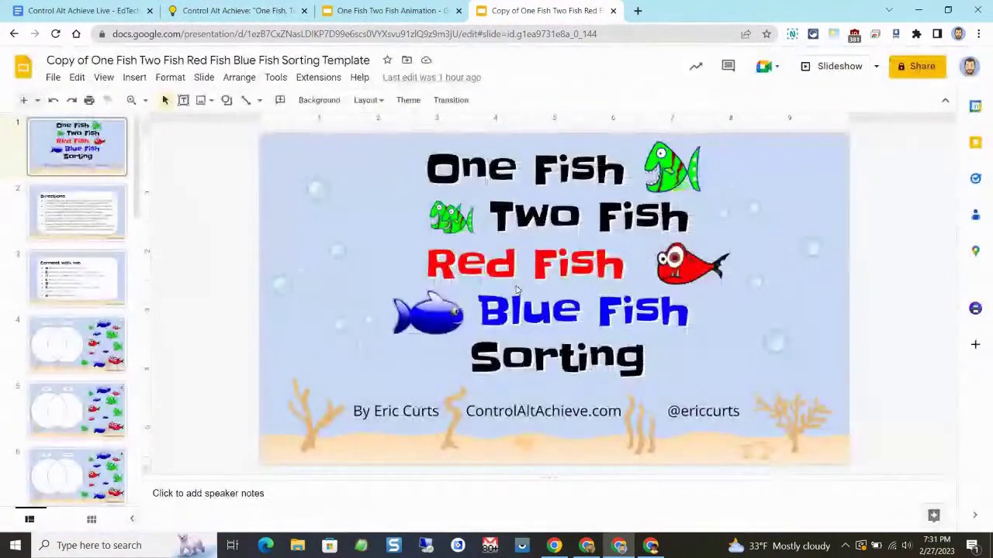